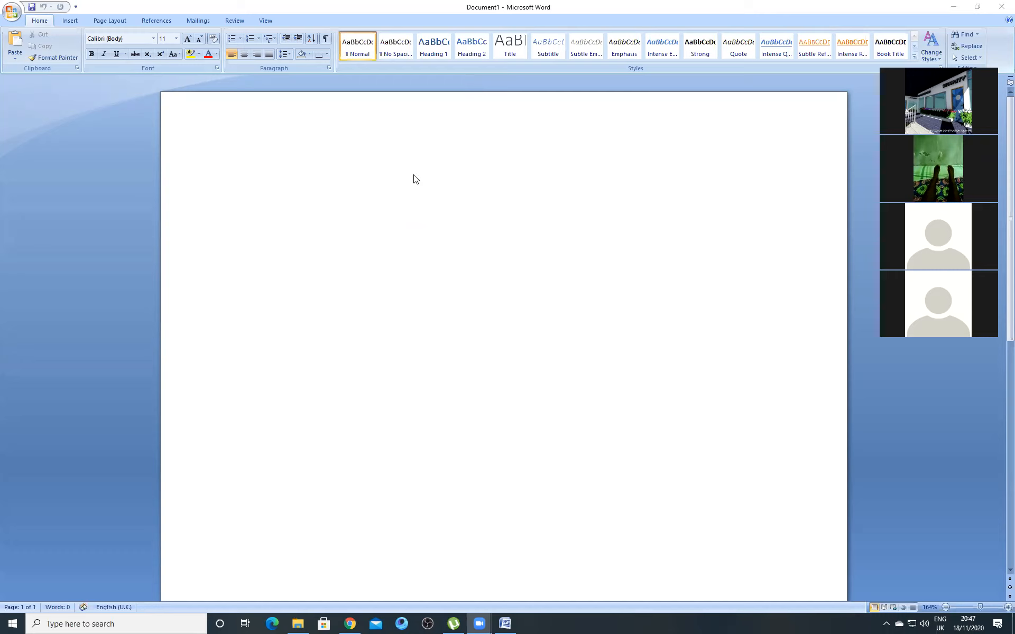
- Write HELLO on the first line of the blank document and leave the insertion point after it
click(214, 177)
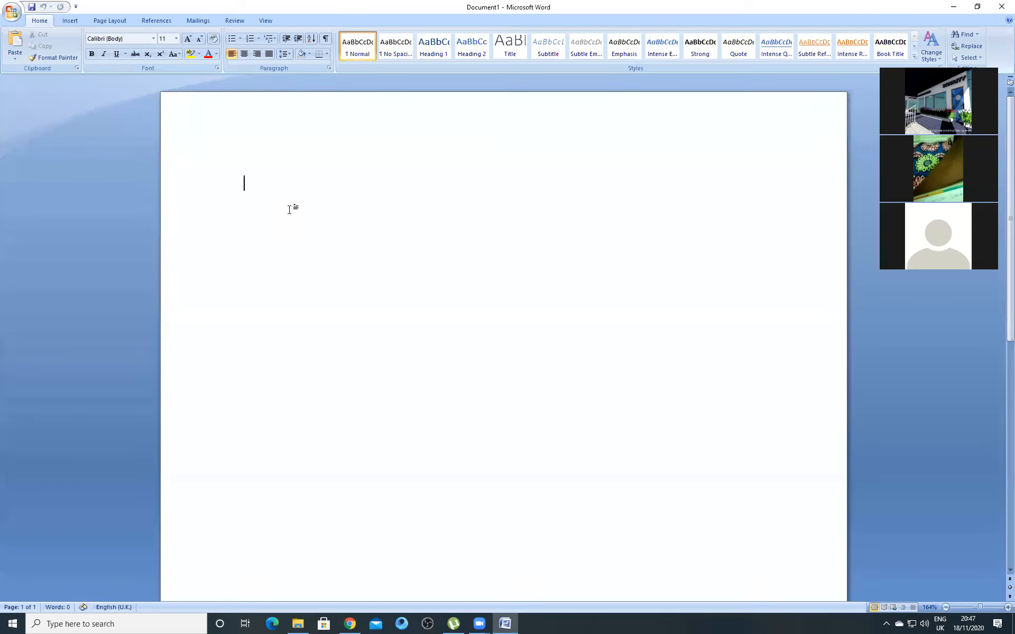
text(HELLO)
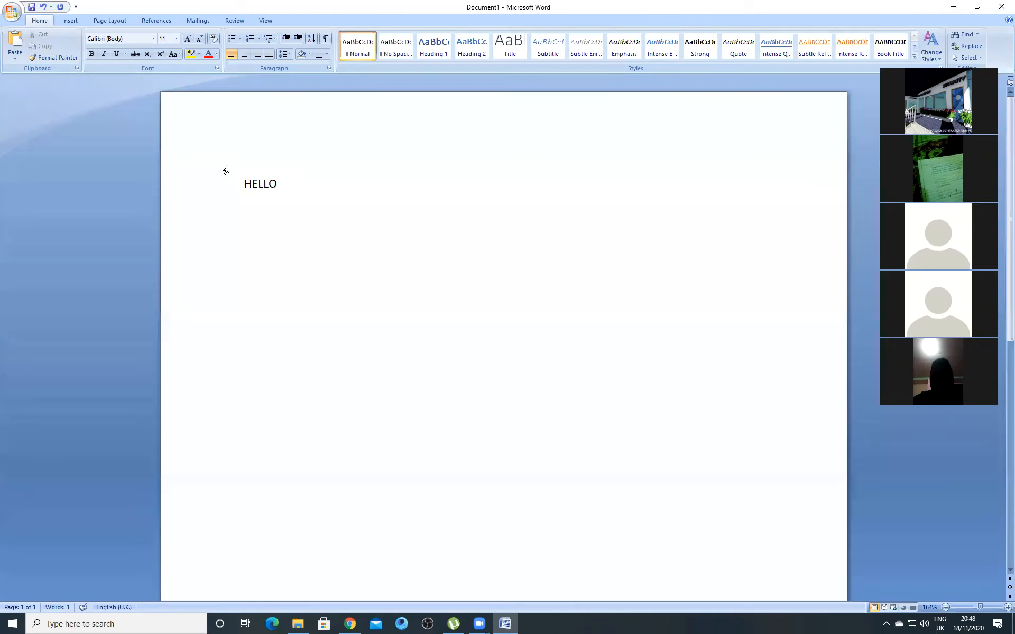
click(36, 58)
click(276, 184)
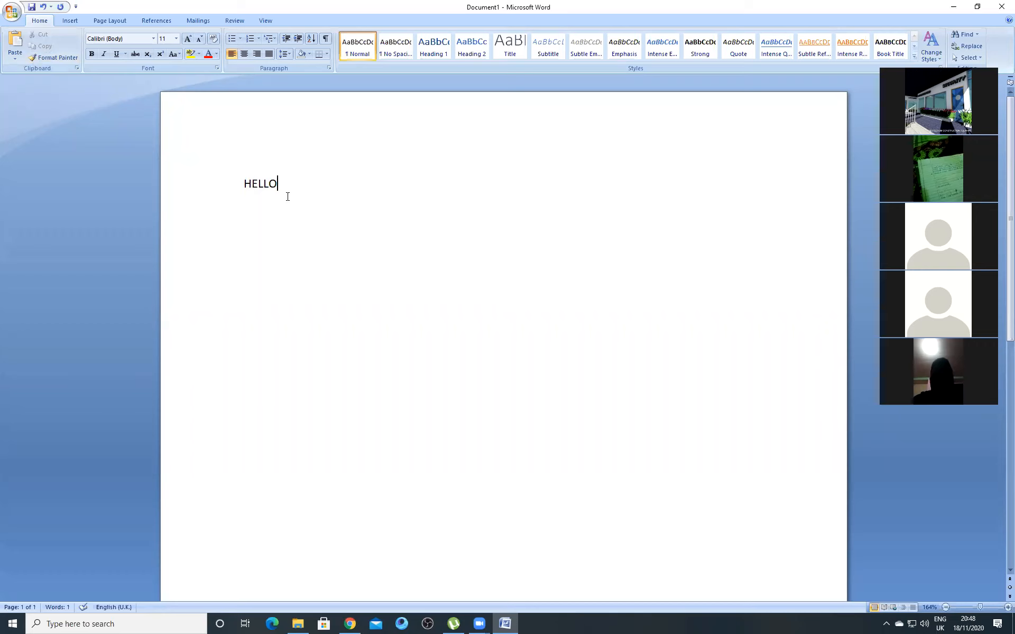
- Select the word HELLO and clear the selection again
triple_click(260, 185)
drag(272, 190, 229, 190)
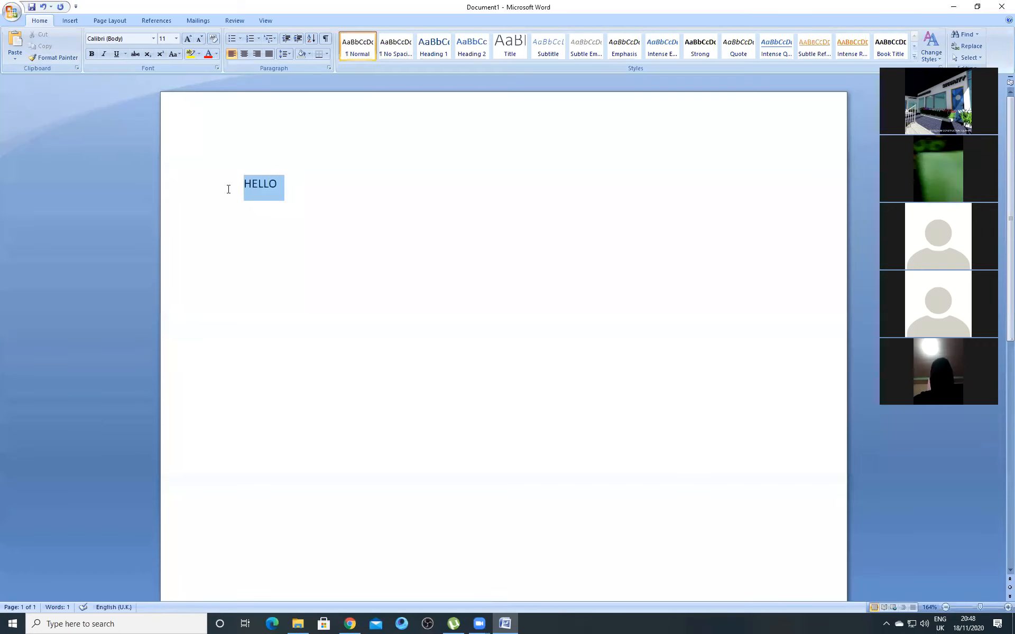
click(290, 183)
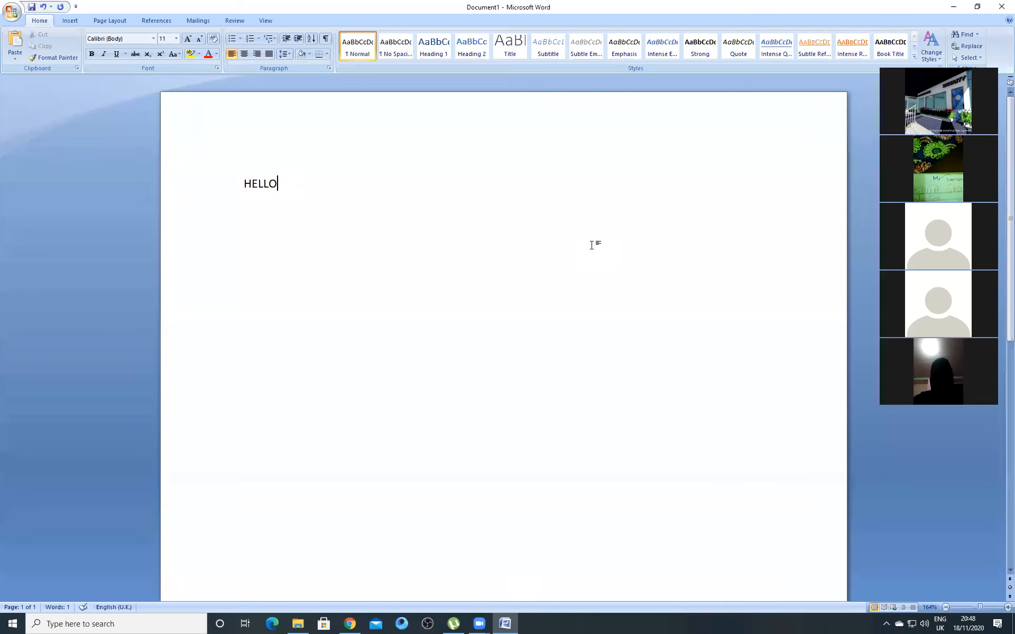
- Look over the page from the HELLO line down to its lower edge and back to the beginning
scroll(615, 319, down, 3)
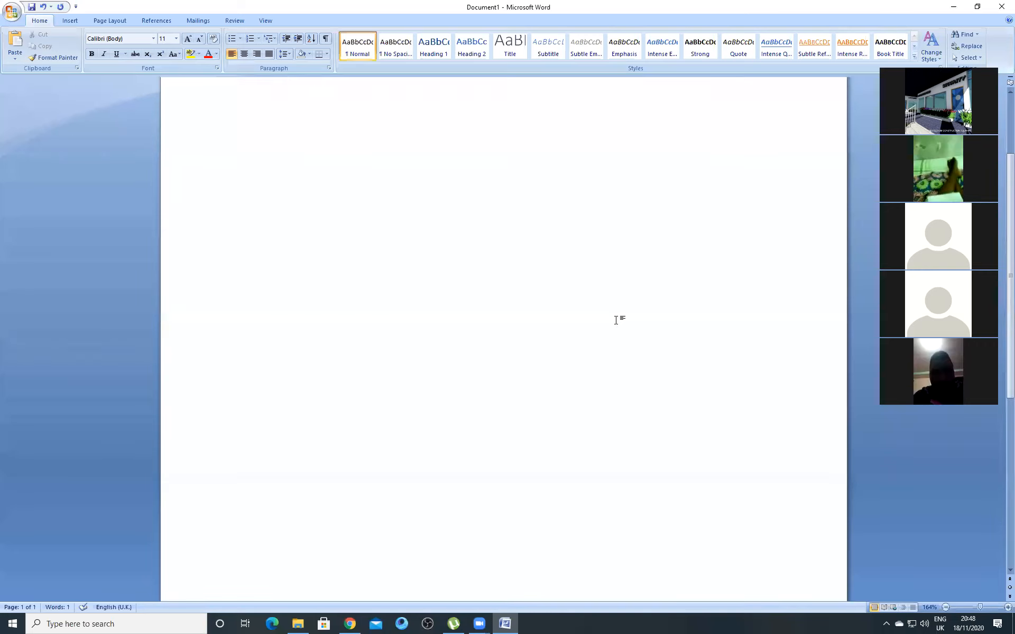
scroll(615, 319, up, 3)
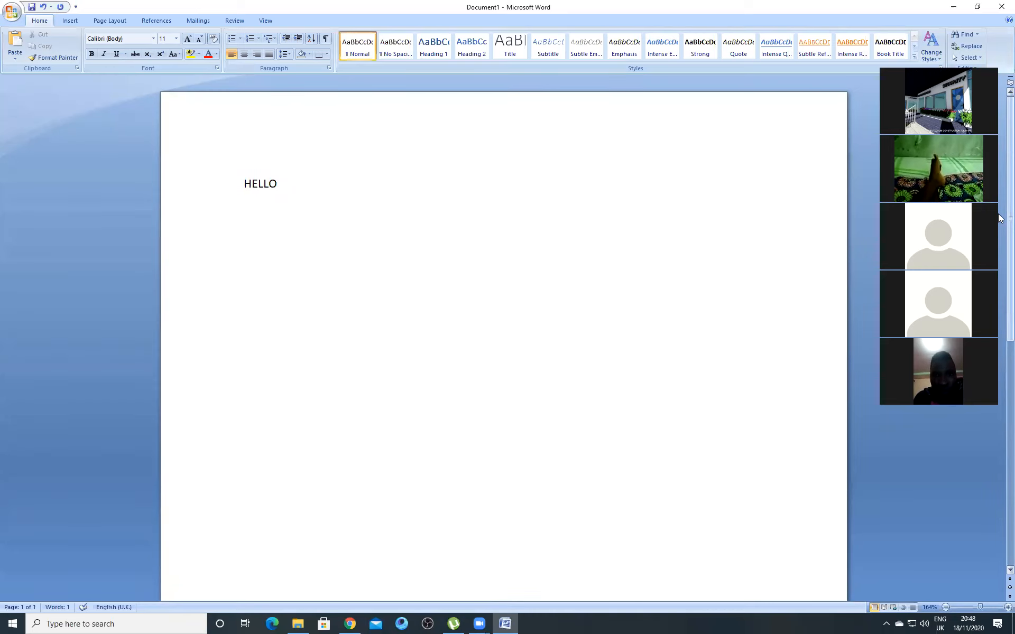
scroll(999, 228, down, 1)
mouse_move(999, 232)
mouse_down()
mouse_move(999, 452)
mouse_move(998, 240)
mouse_up()
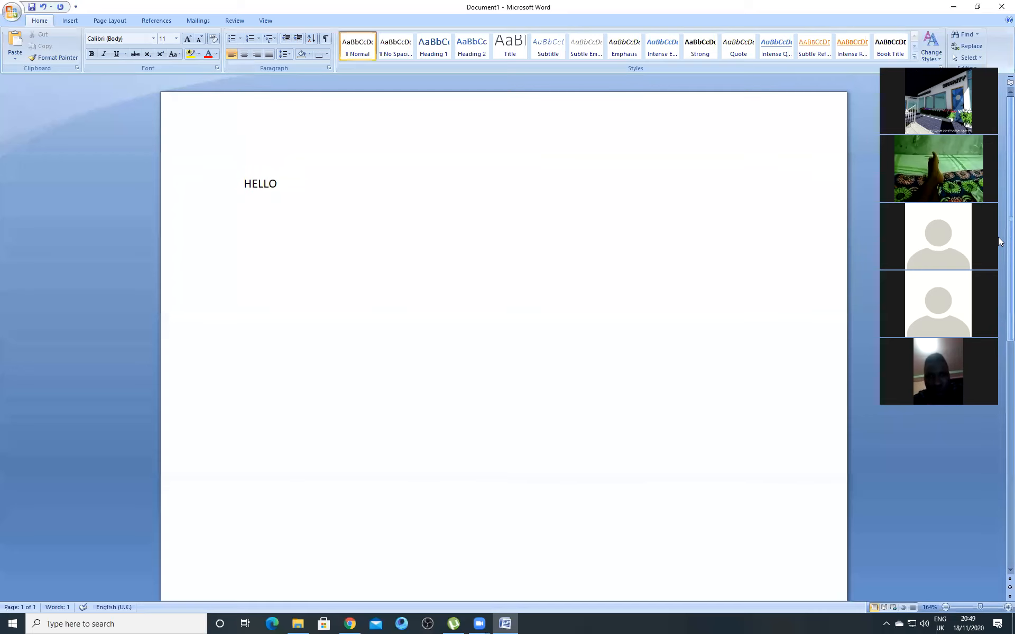
drag(999, 218, 998, 187)
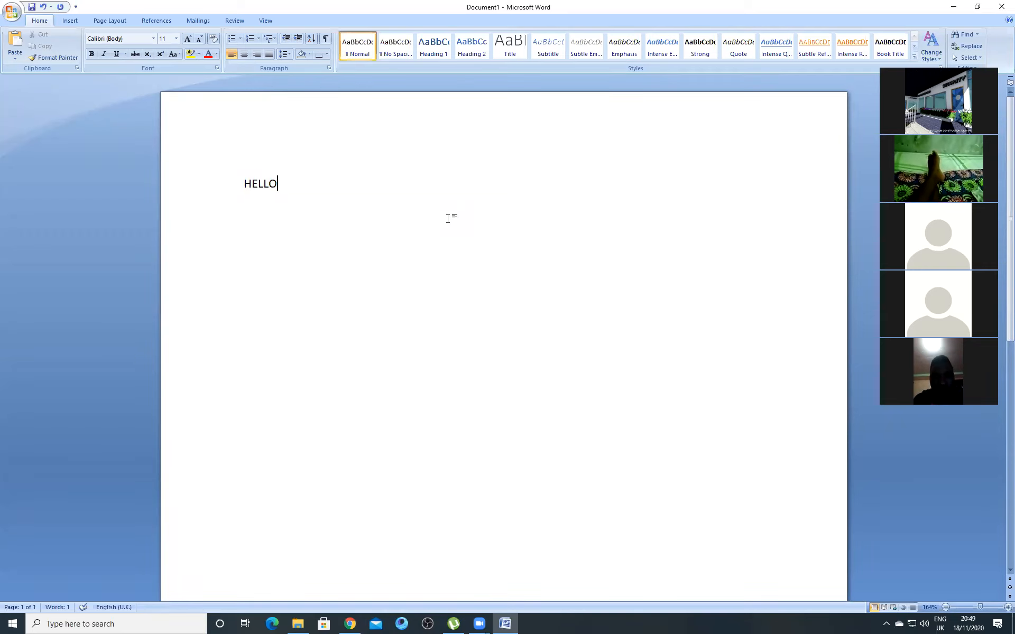
scroll(448, 218, down, 9)
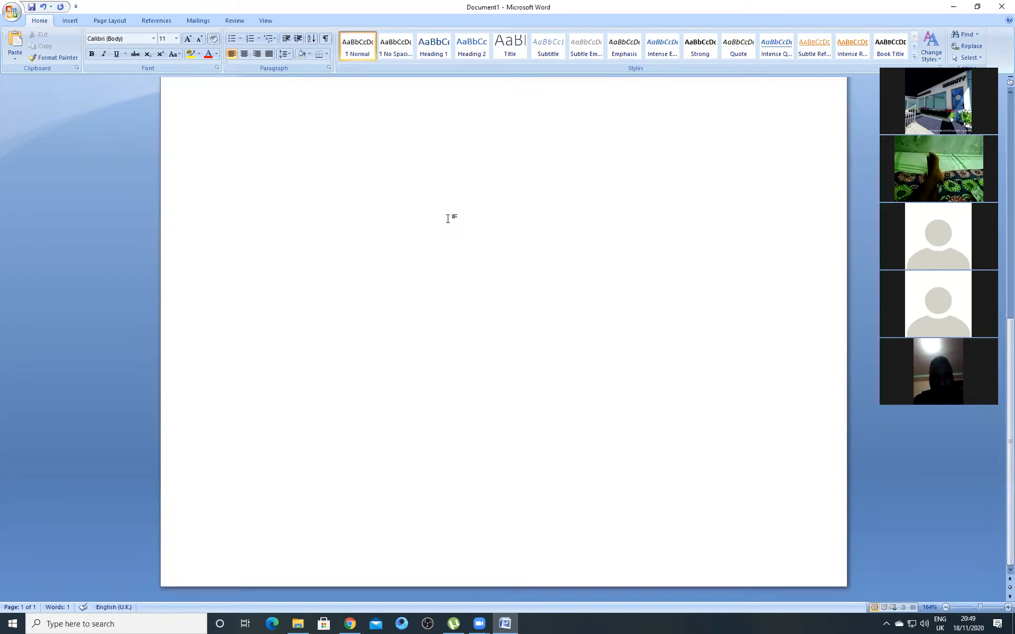
scroll(448, 219, up, 8)
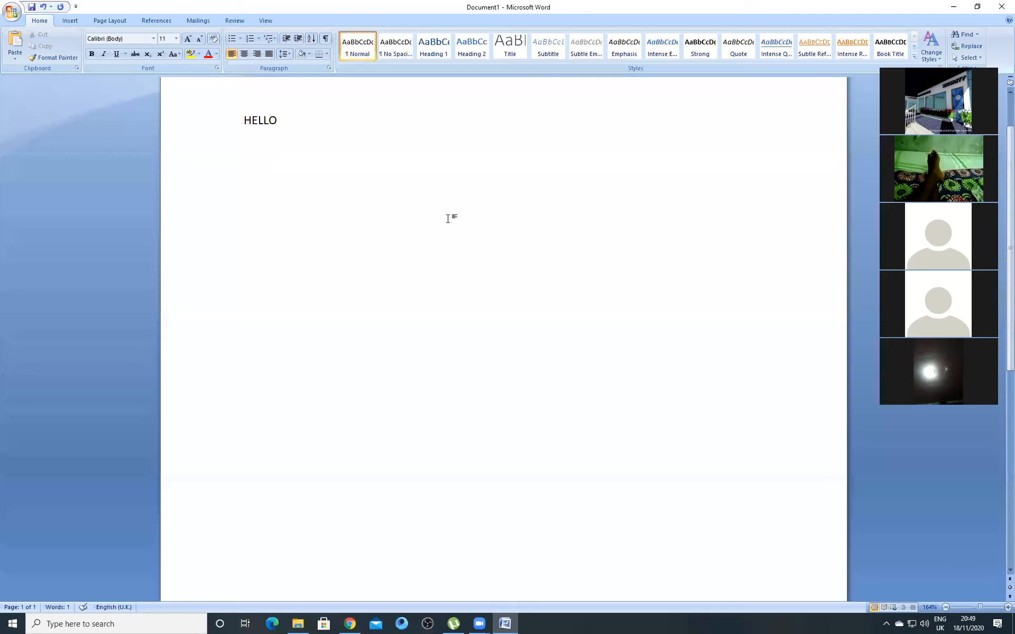
scroll(447, 218, up, 3)
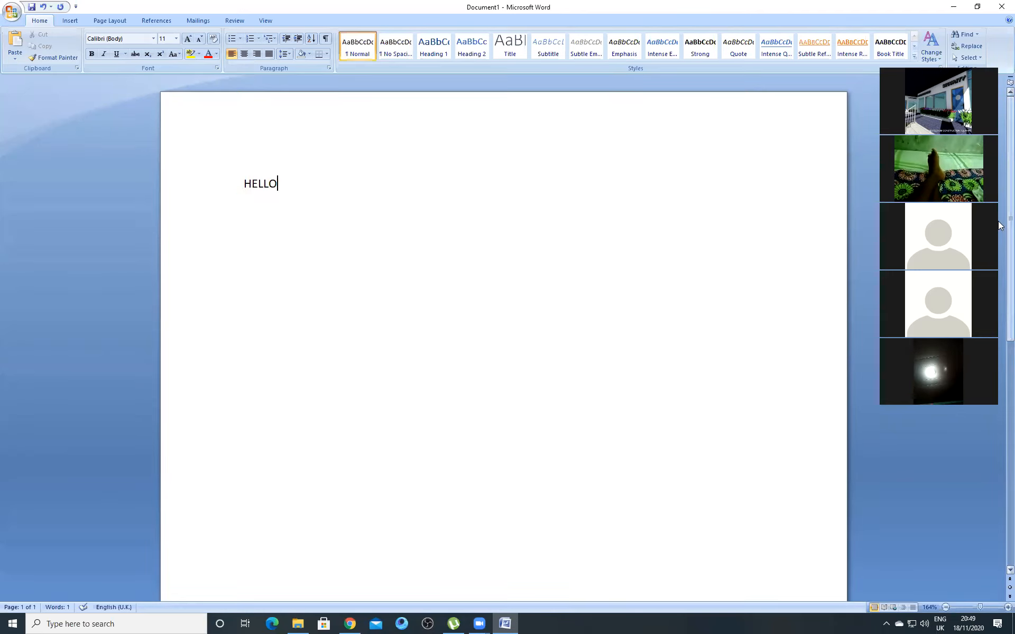
mouse_move(999, 226)
mouse_down()
mouse_move(999, 463)
mouse_move(998, 213)
mouse_up()
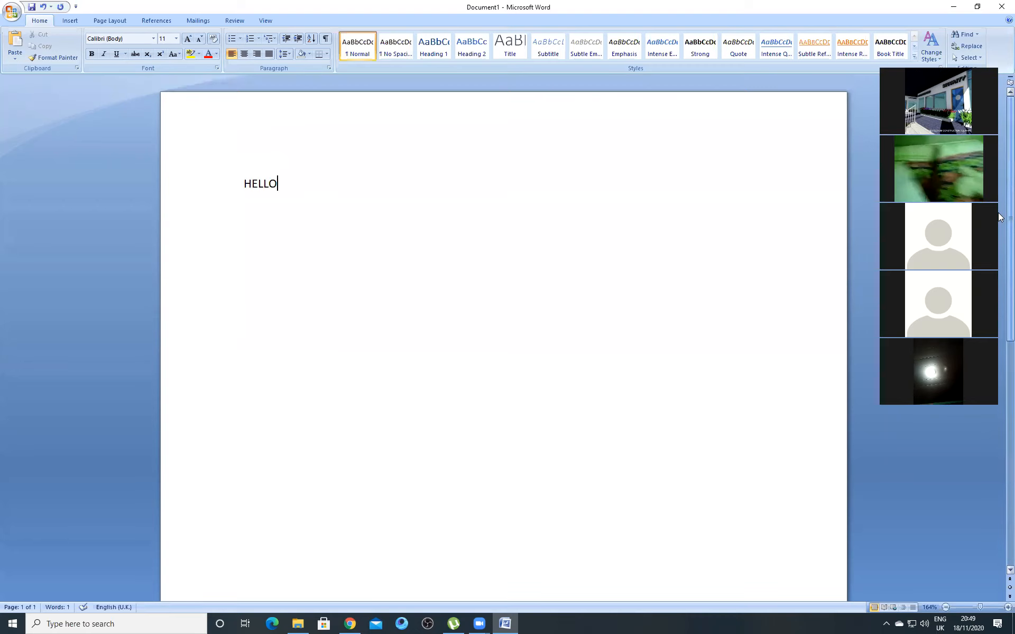
scroll(444, 240, down, 8)
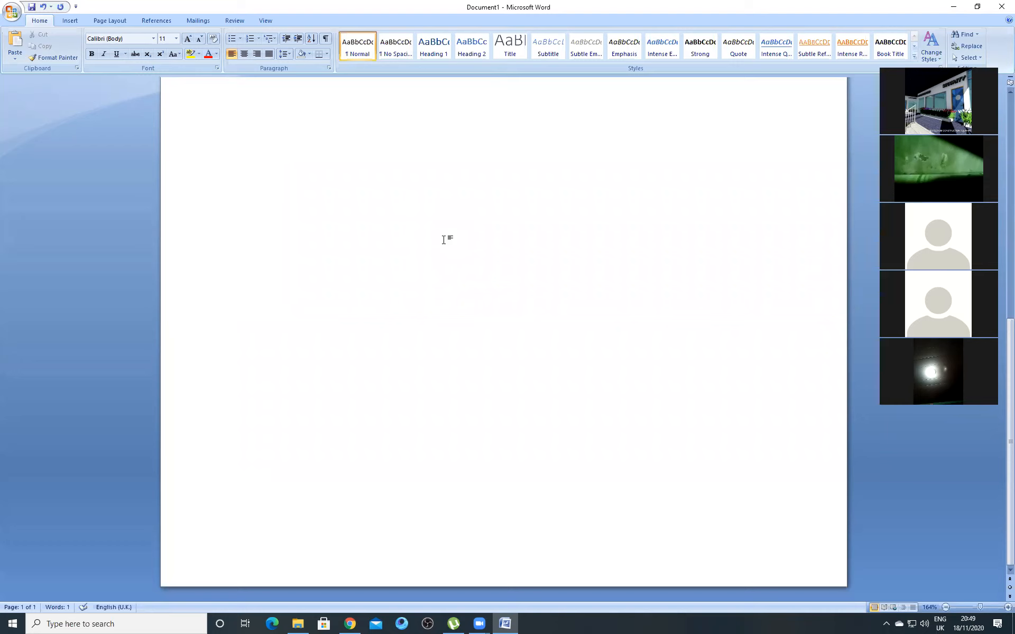
scroll(444, 240, up, 8)
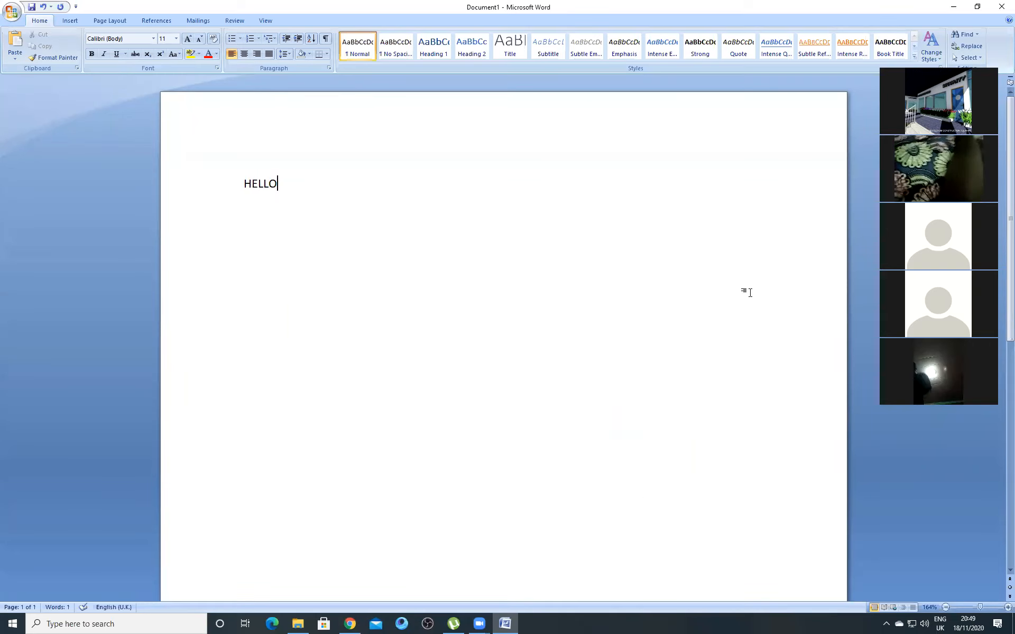
- Restore the document window to a smaller size, widen it slightly and maximize it again
key(super+Down)
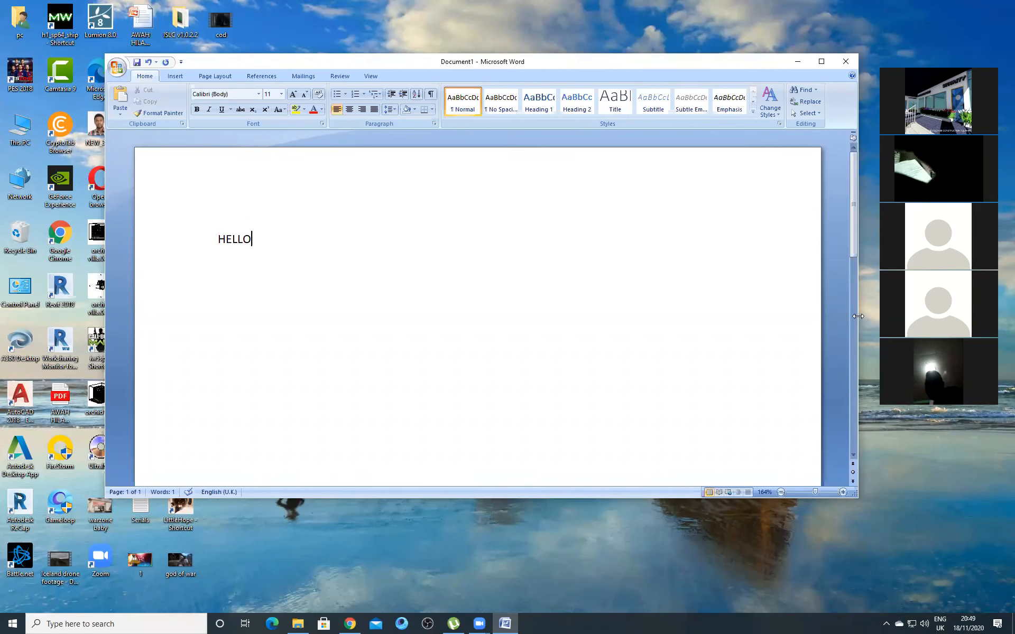
drag(857, 189, 864, 189)
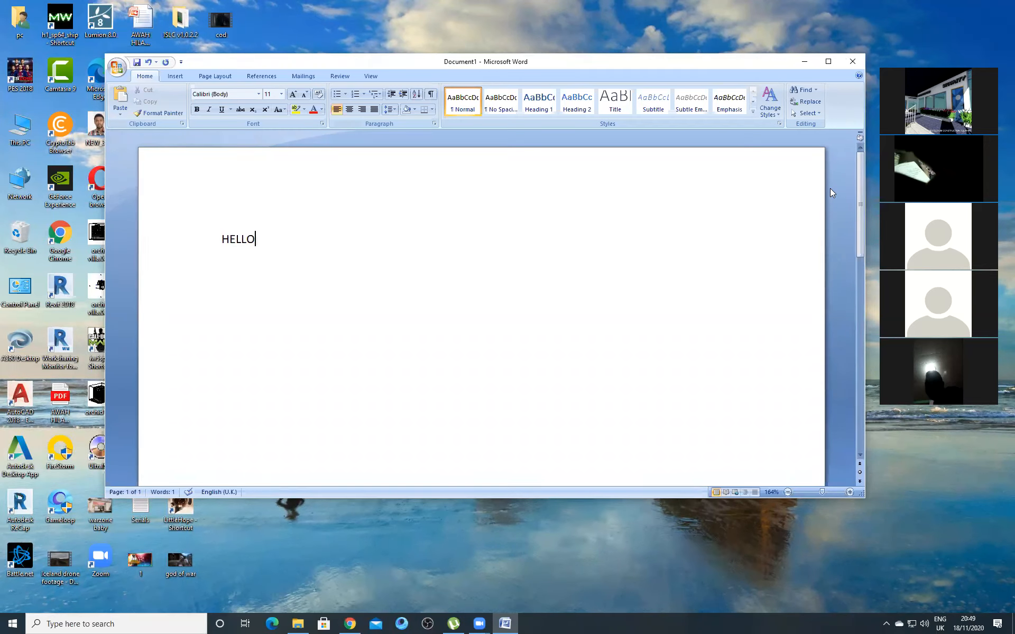
click(828, 61)
scroll(471, 523, down, 10)
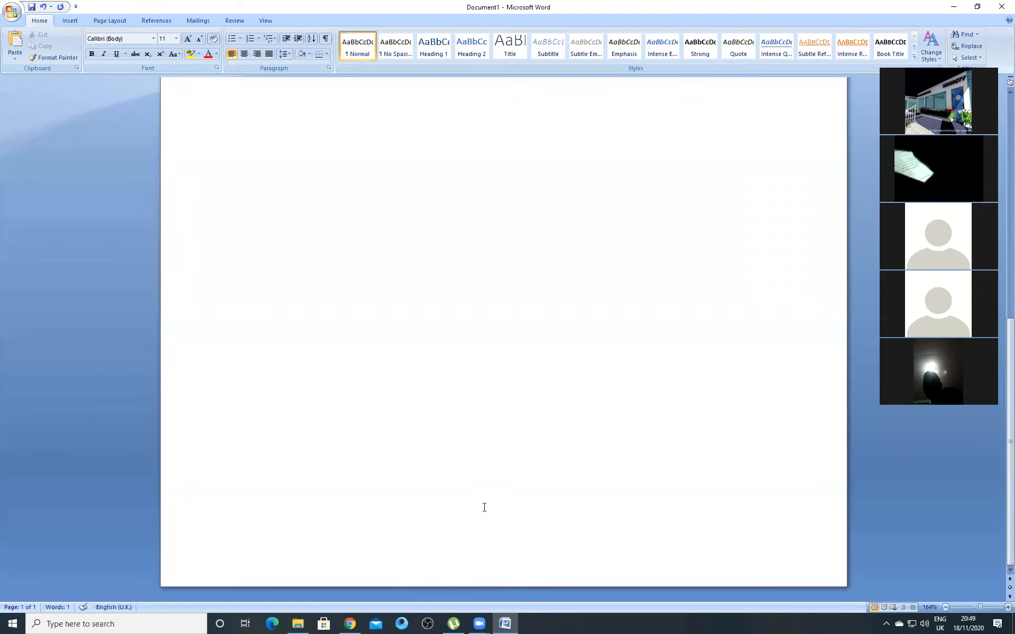
scroll(484, 505, up, 10)
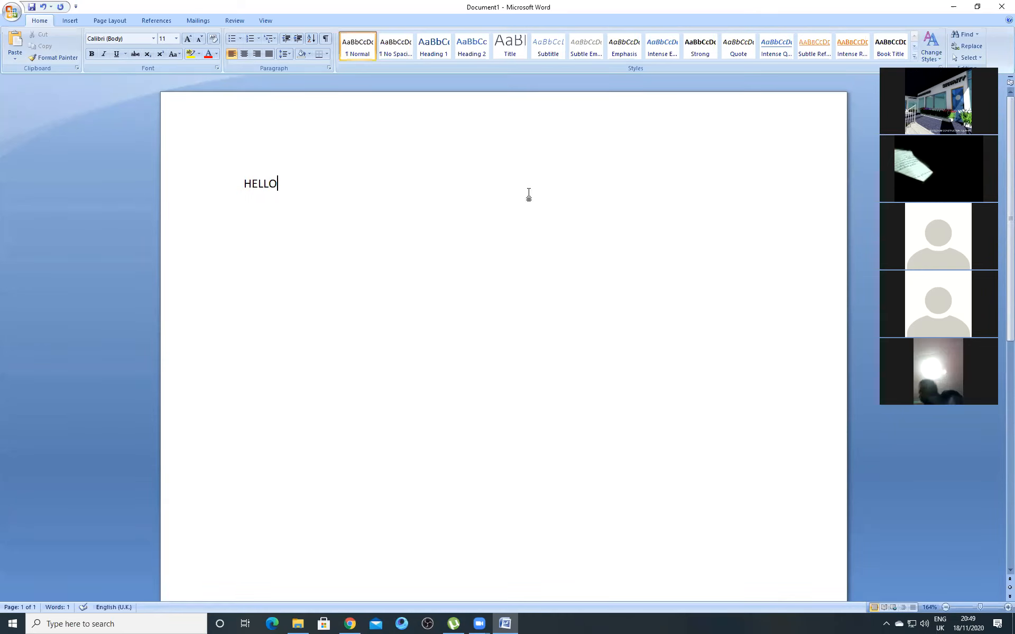
scroll(448, 534, down, 2)
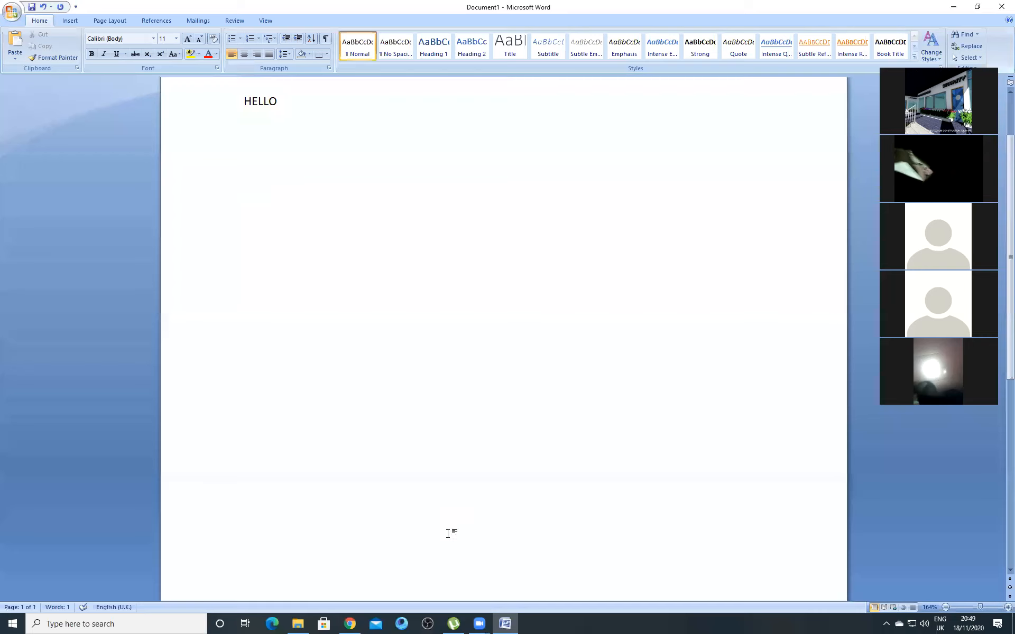
scroll(448, 534, down, 10)
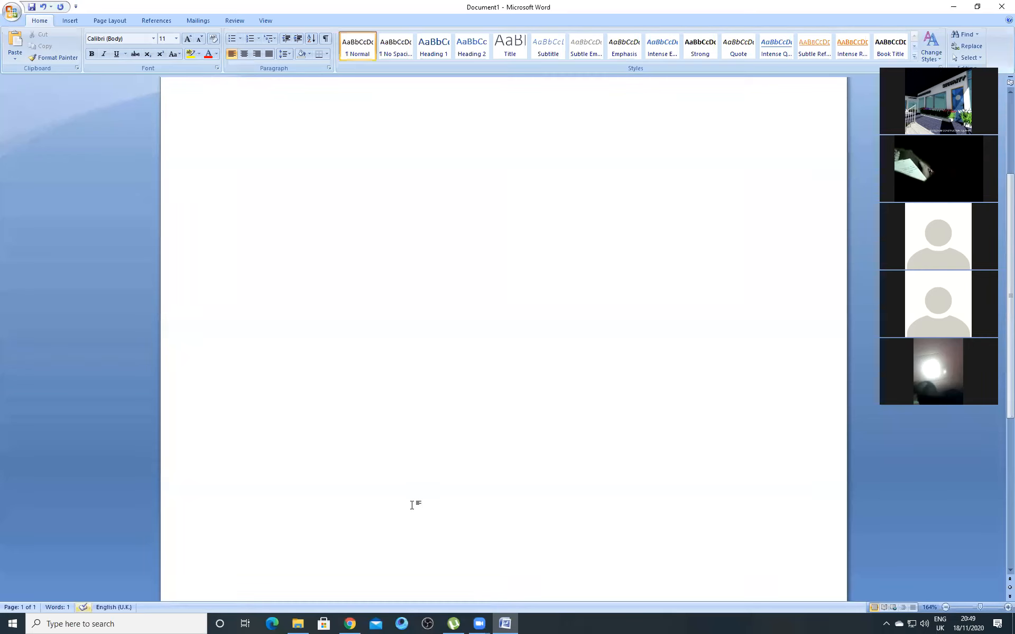
scroll(432, 460, up, 12)
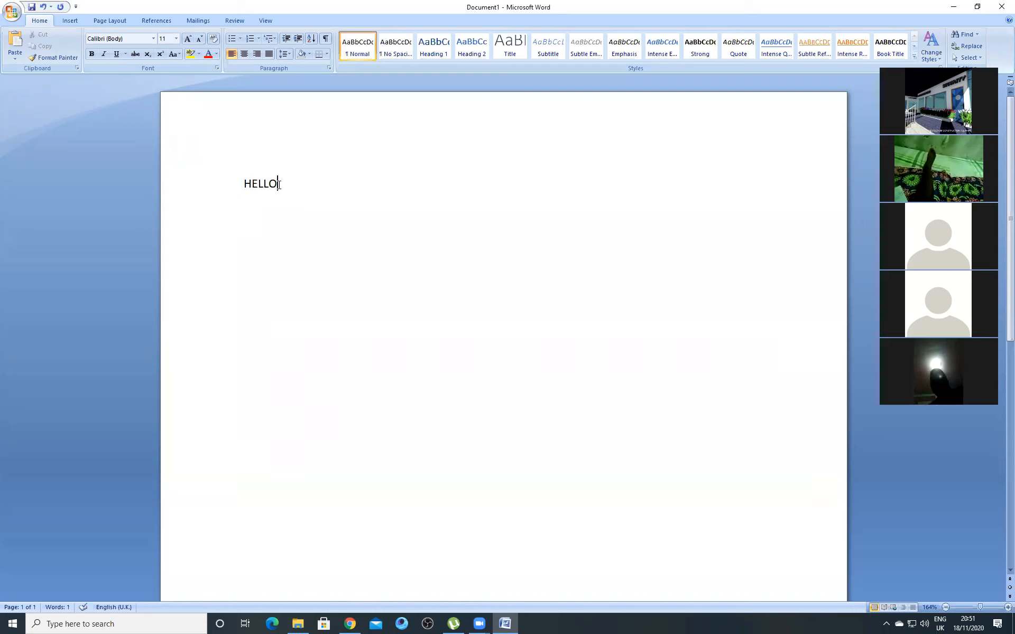
- Select the word HELLO from its end to its start, and shrink the selection back toward the end of the word
drag(277, 184, 241, 182)
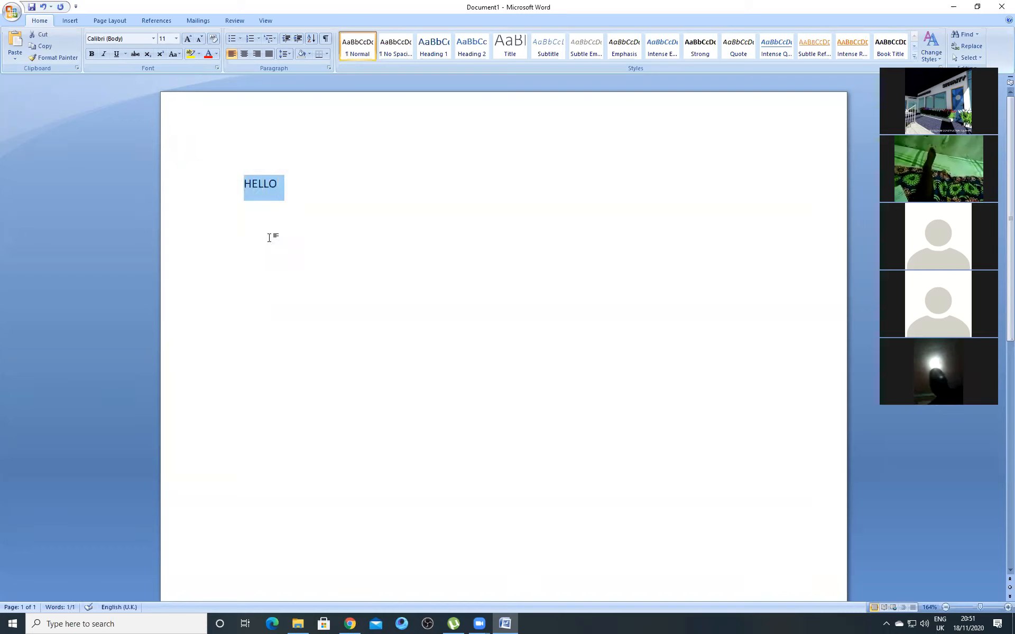
click(280, 184)
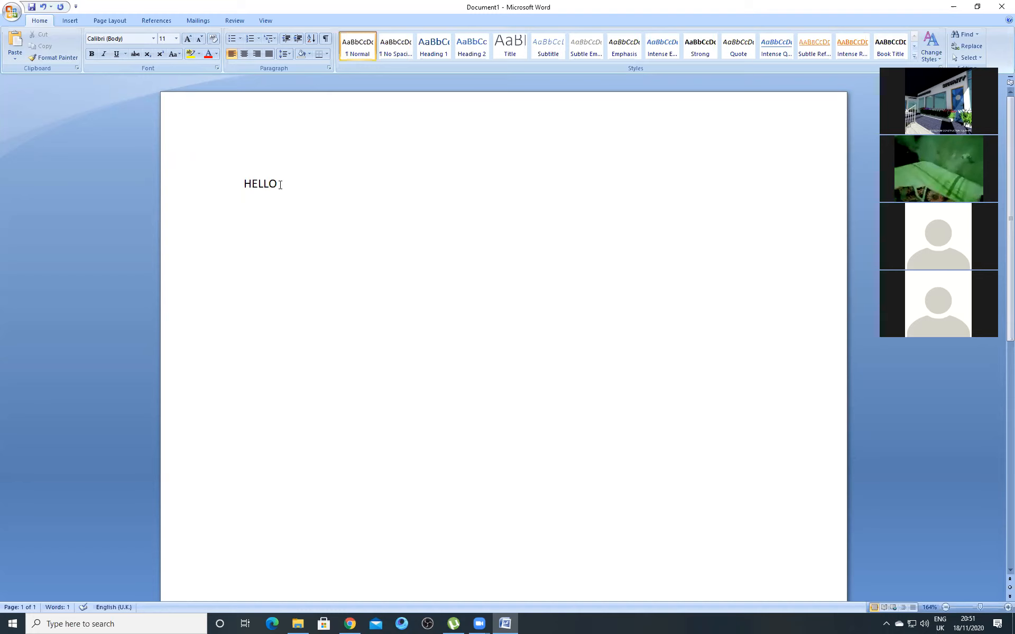
key(shift+Left)
key(shift+Left)
key(shift+Left)
key(shift+Left)
key(ctrl+a)
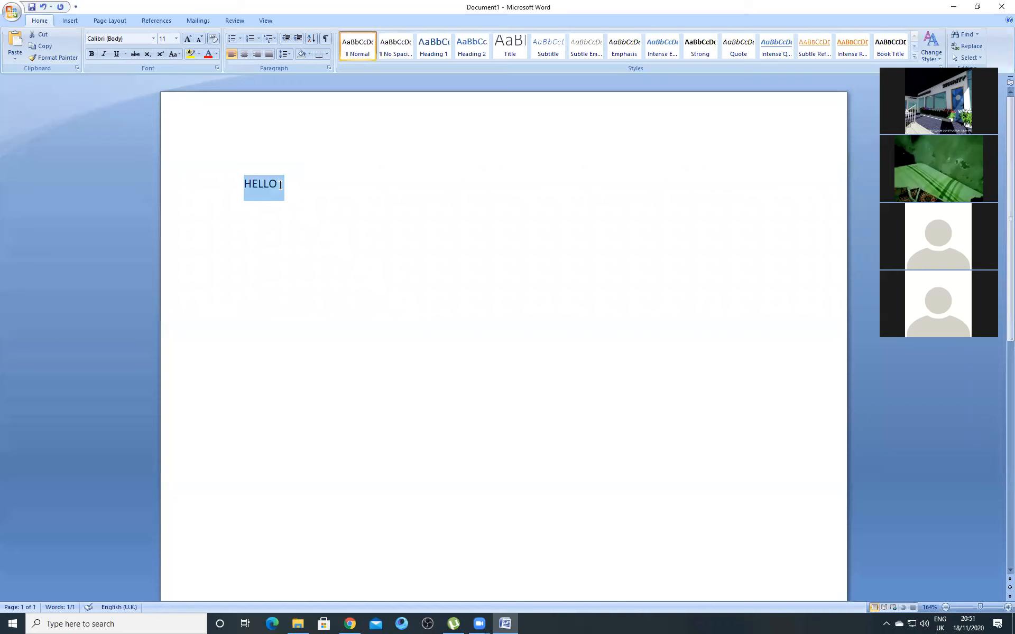
key(shift+Right)
key(shift+Right)
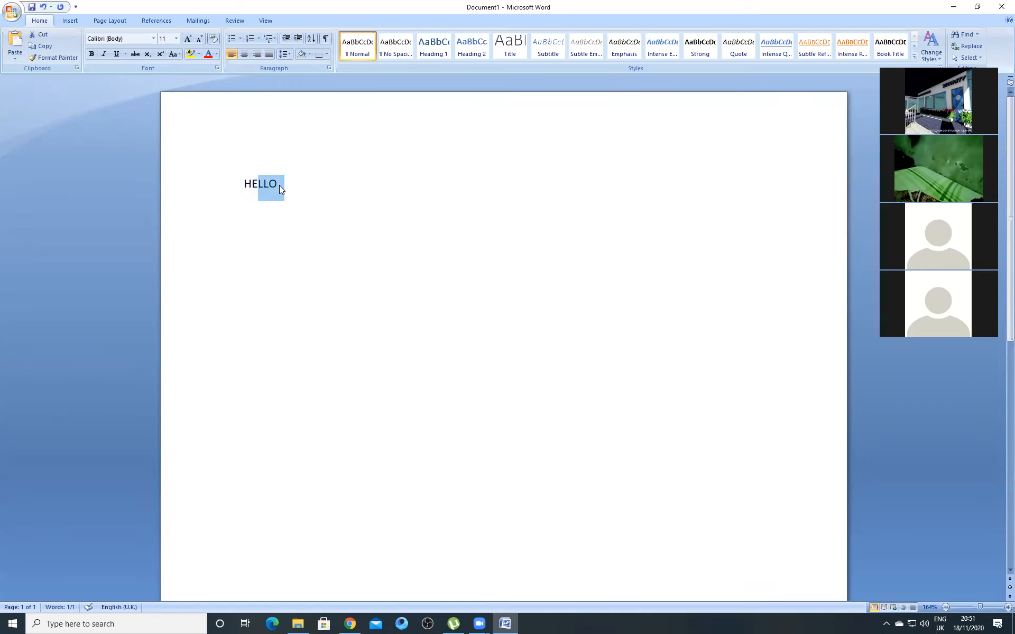
key(shift+Right)
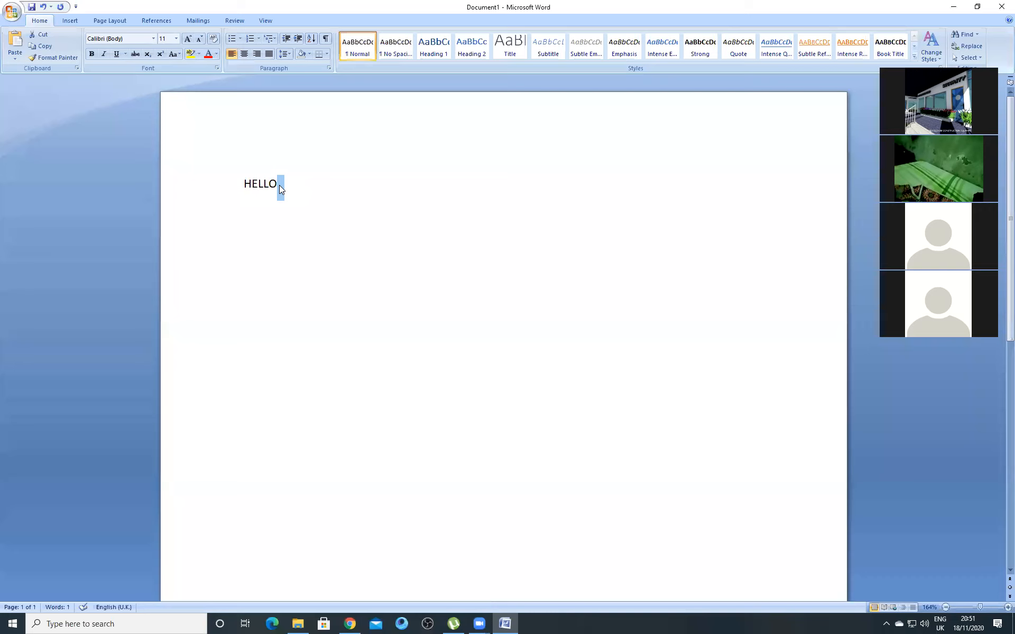
- Extend the selection over the whole word HELLO, copy it to the clipboard and deselect it
key(shift+Left)
key(shift+Left)
key(shift+Left)
key(shift+Left)
key(shift+Left)
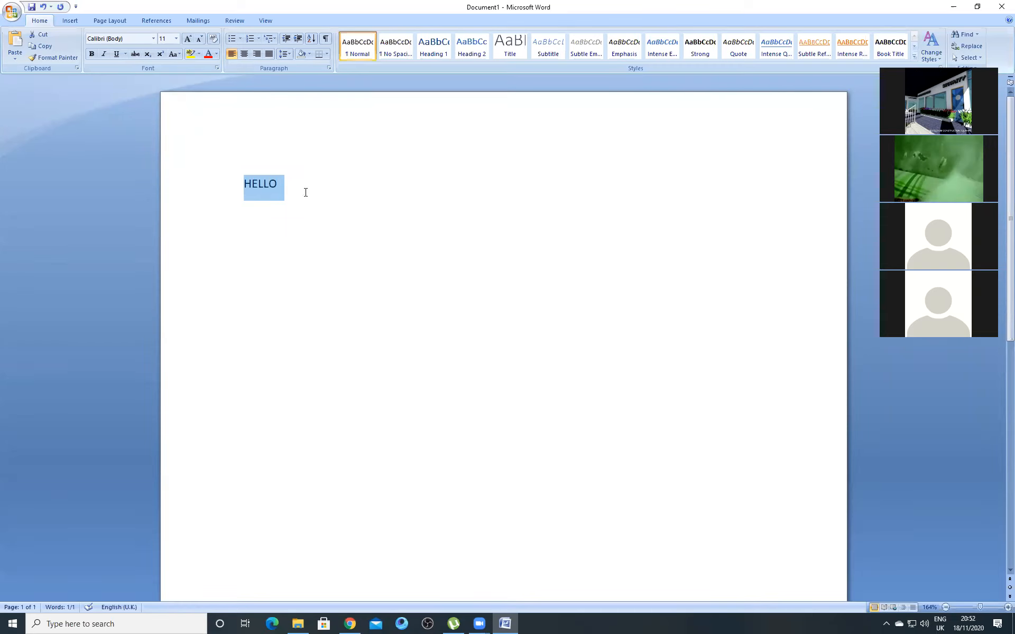
click(45, 50)
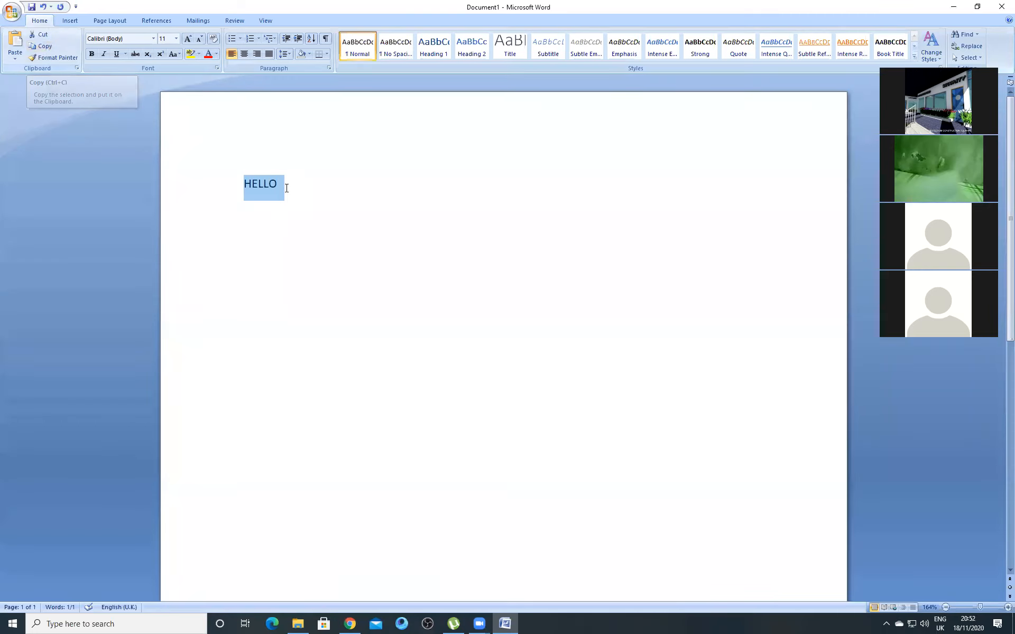
click(280, 183)
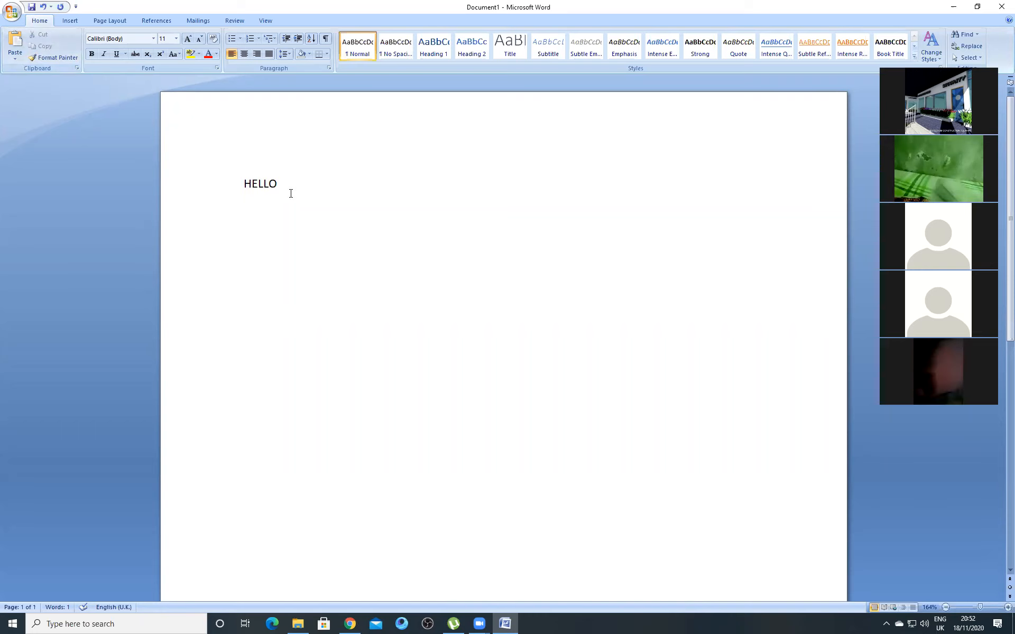
- Select the whole word HELLO and cut it from the document
drag(280, 185, 243, 185)
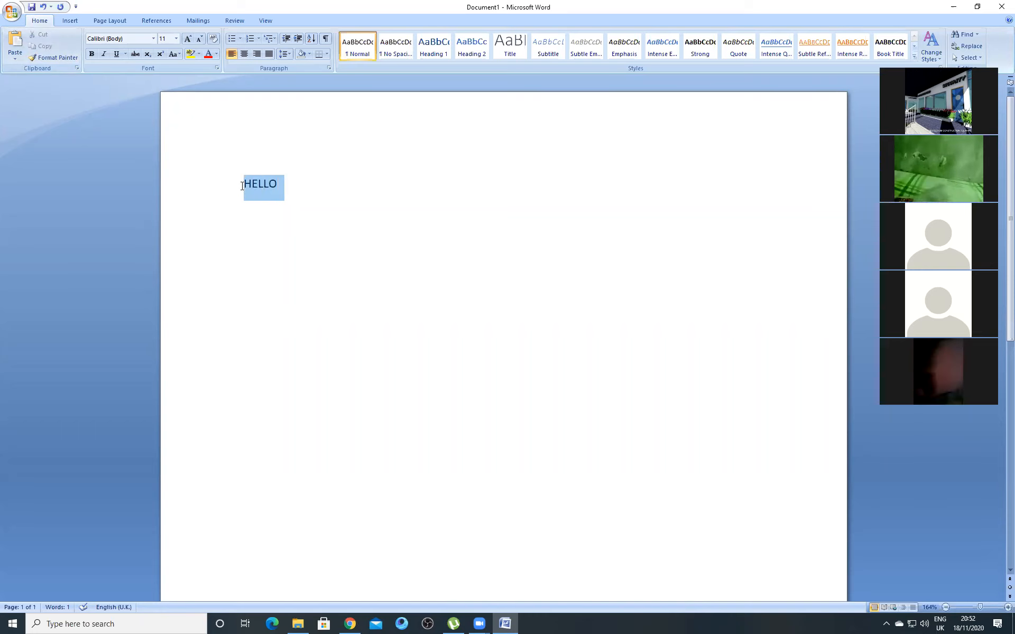
click(70, 58)
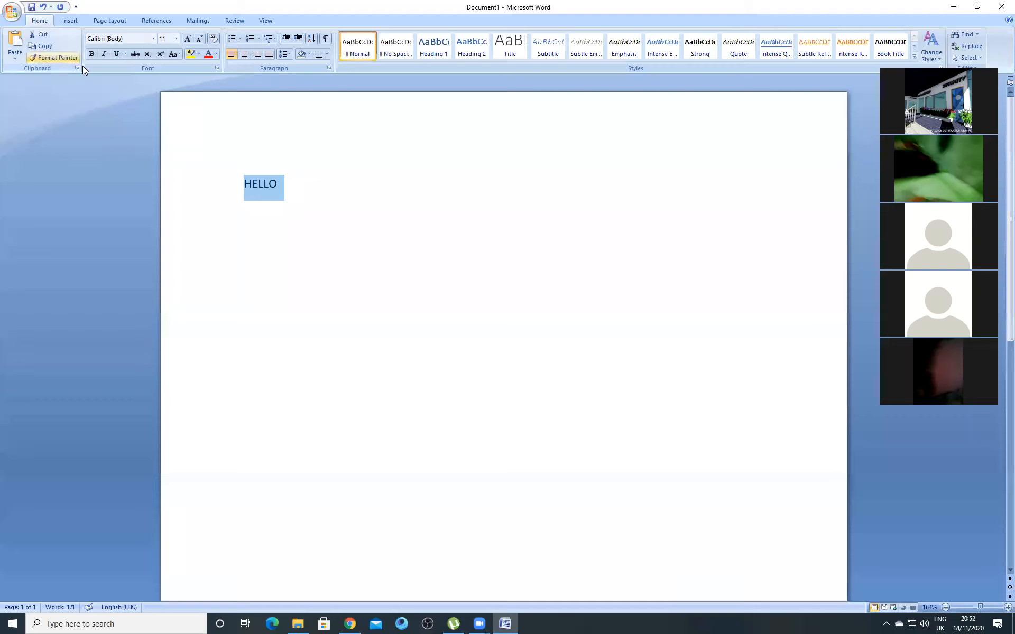
click(44, 34)
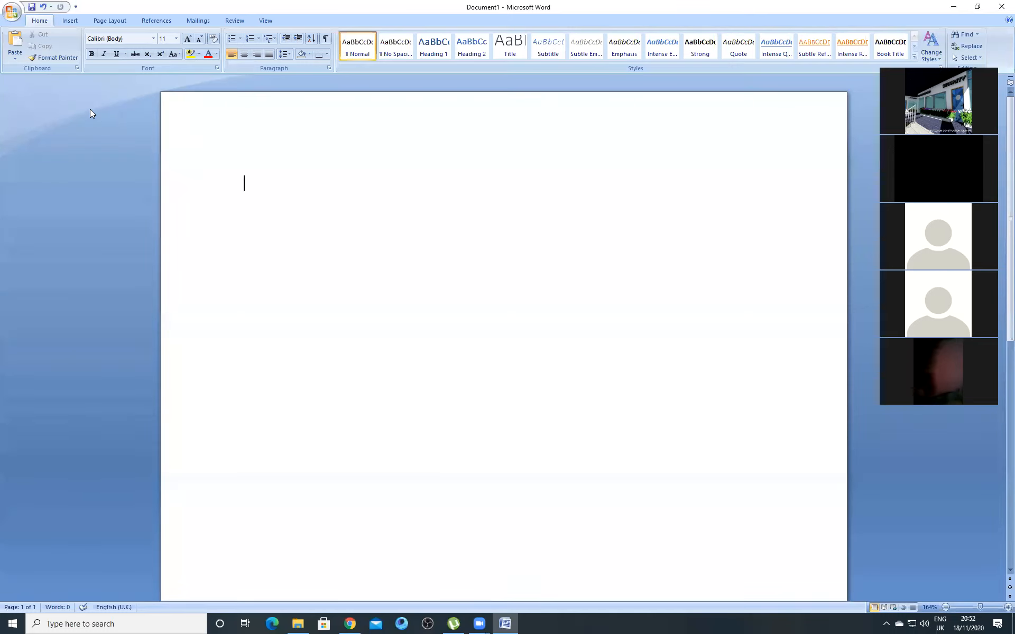
- Display the Office Clipboard contents and paste the stored HELLO item back into the document
click(77, 68)
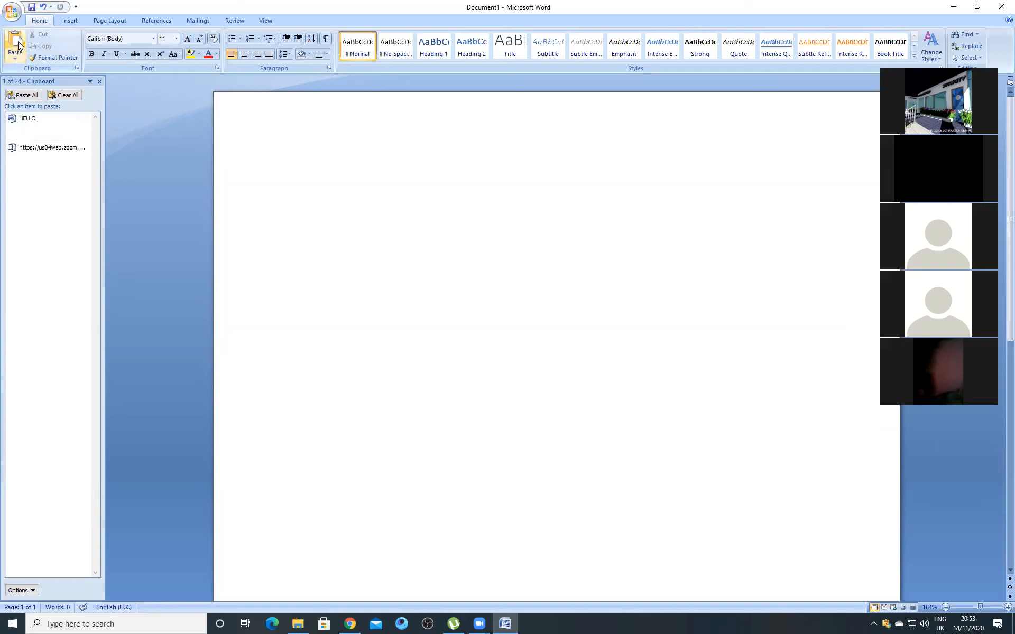
click(27, 124)
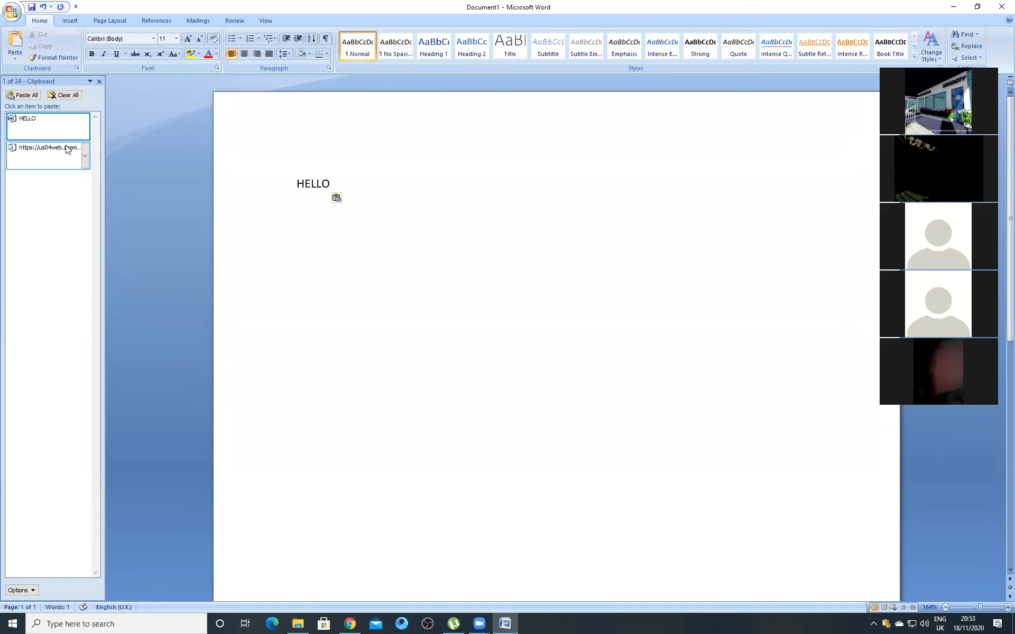
- Delete the word HELLO from the page and paste it back from the clipboard
drag(340, 184, 267, 181)
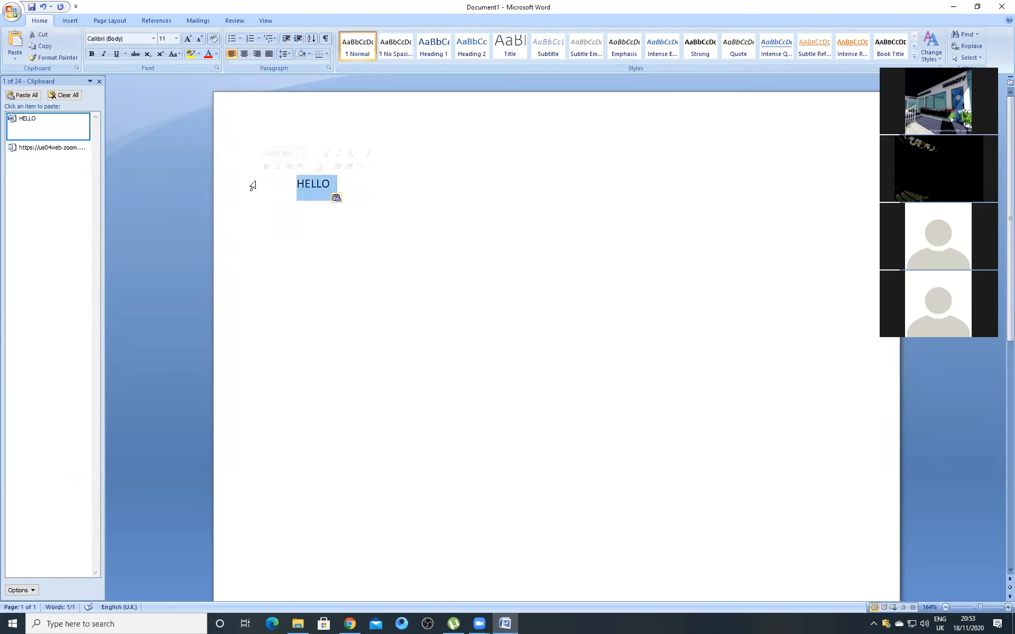
key(BackSpace)
click(15, 42)
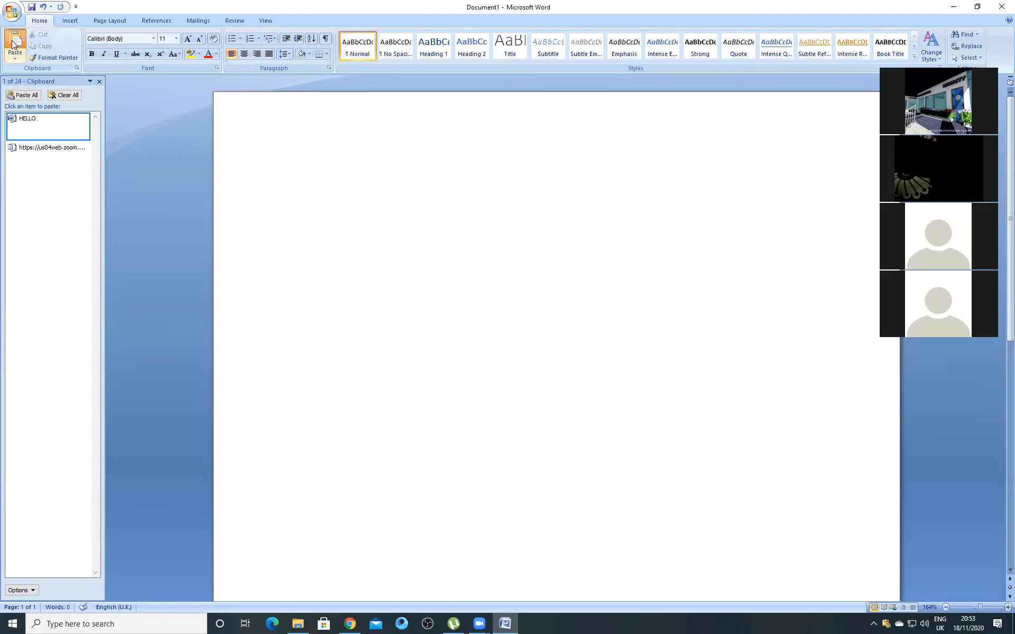
key(Return)
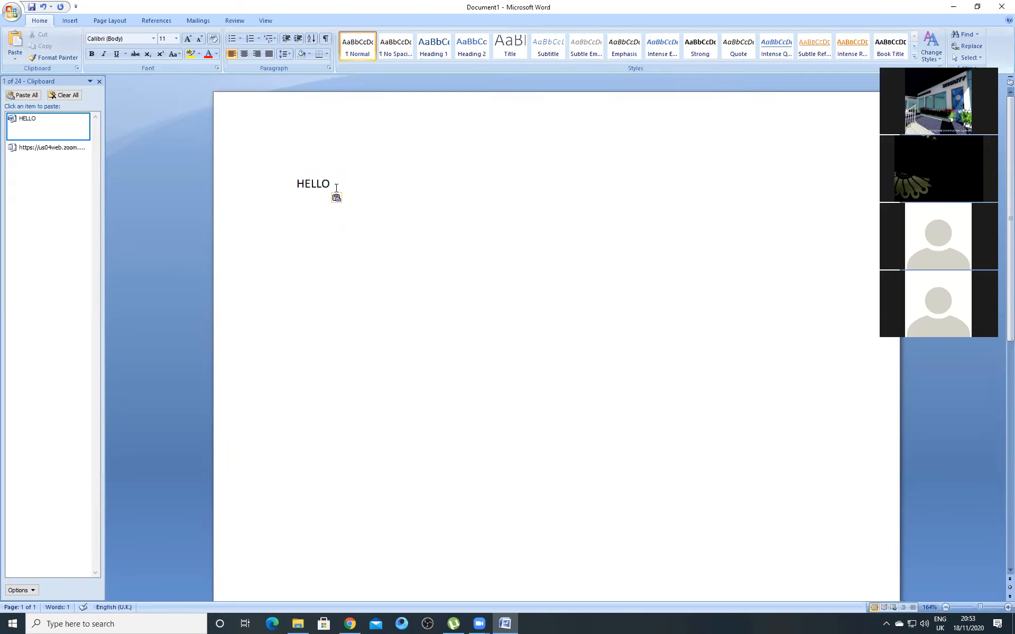
- Select the word HELLO, close the Office Clipboard display and clear the selection
drag(296, 184, 334, 198)
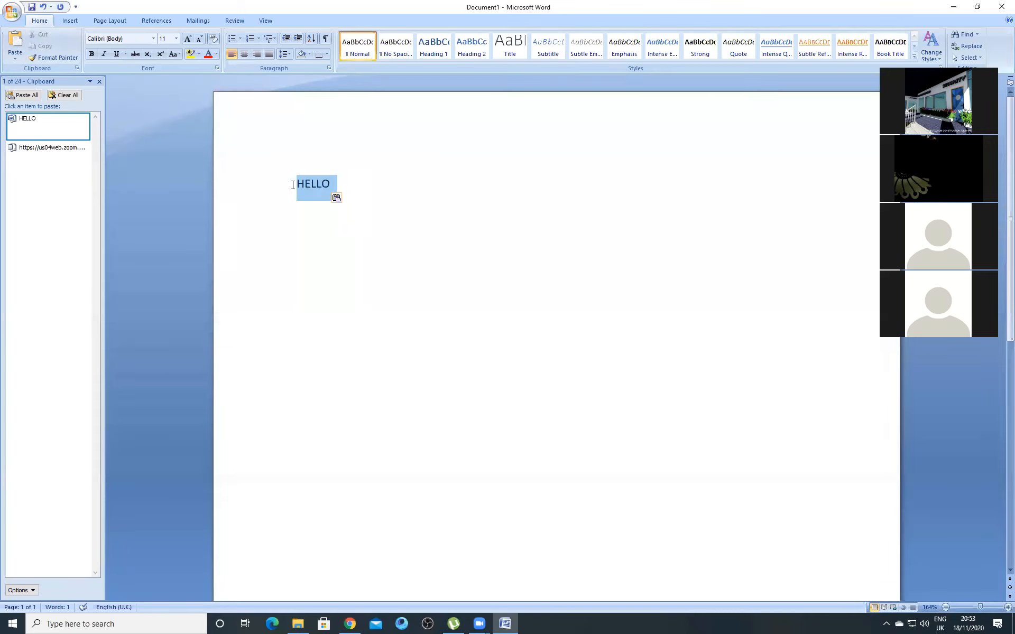
click(99, 82)
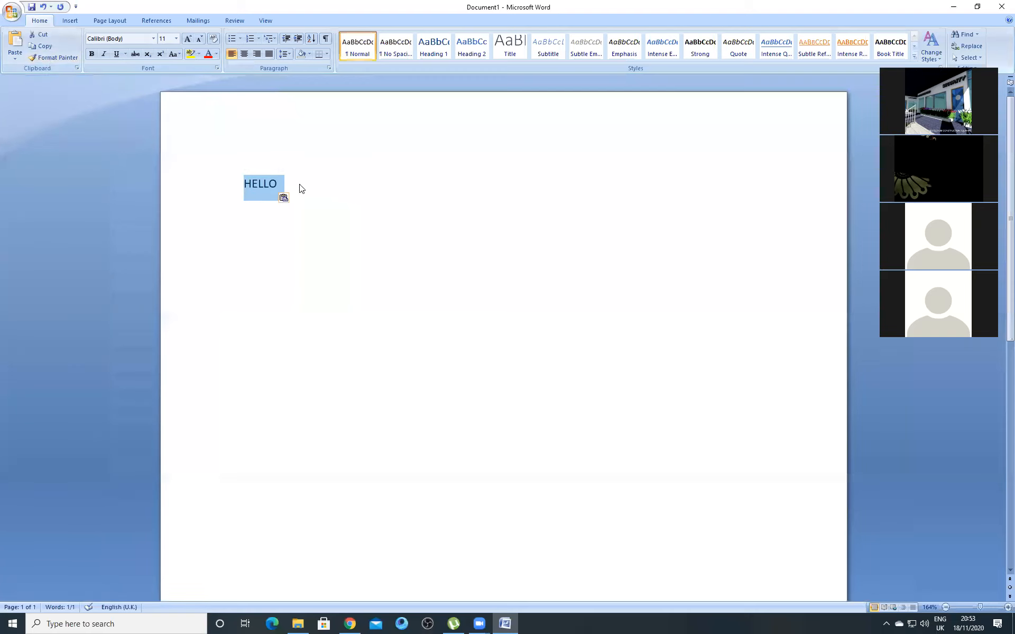
click(282, 185)
click(214, 199)
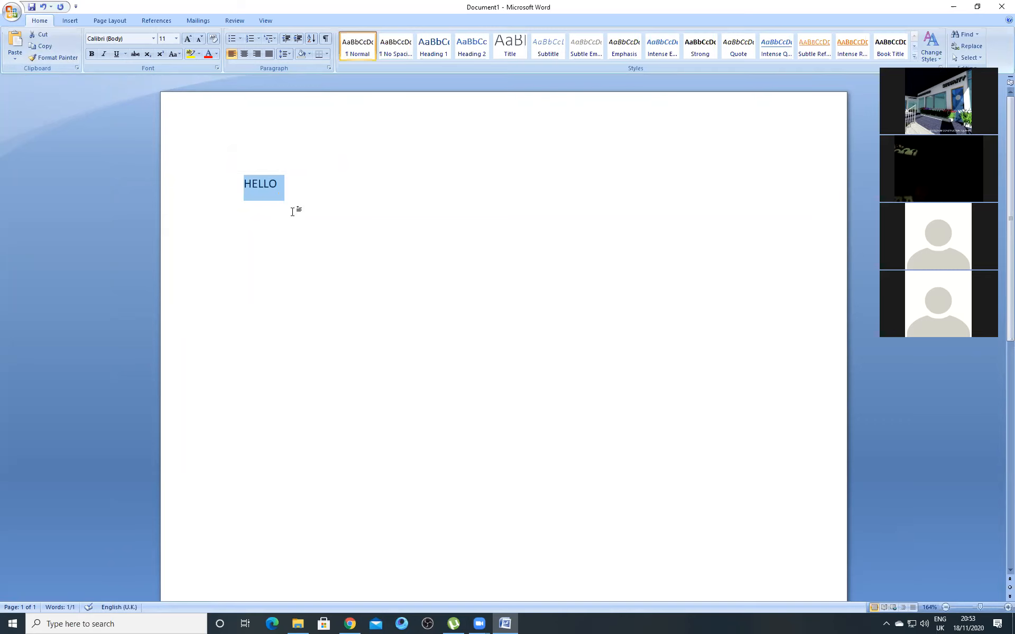
click(301, 293)
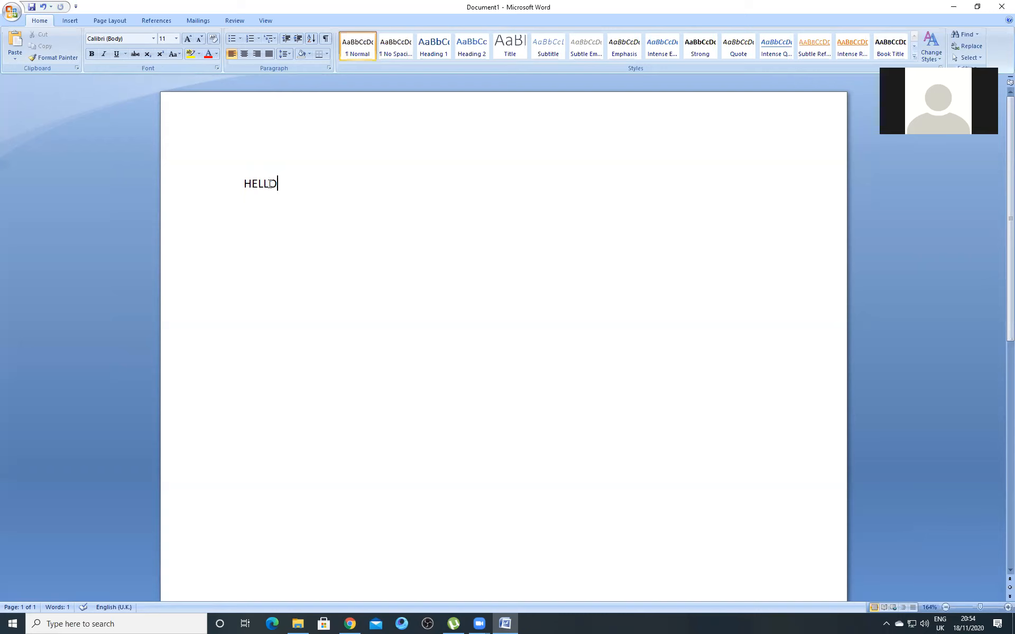
- Select and deselect HELLO, and paste the stored HELLO ten times from the end of the existing word
drag(280, 184, 242, 185)
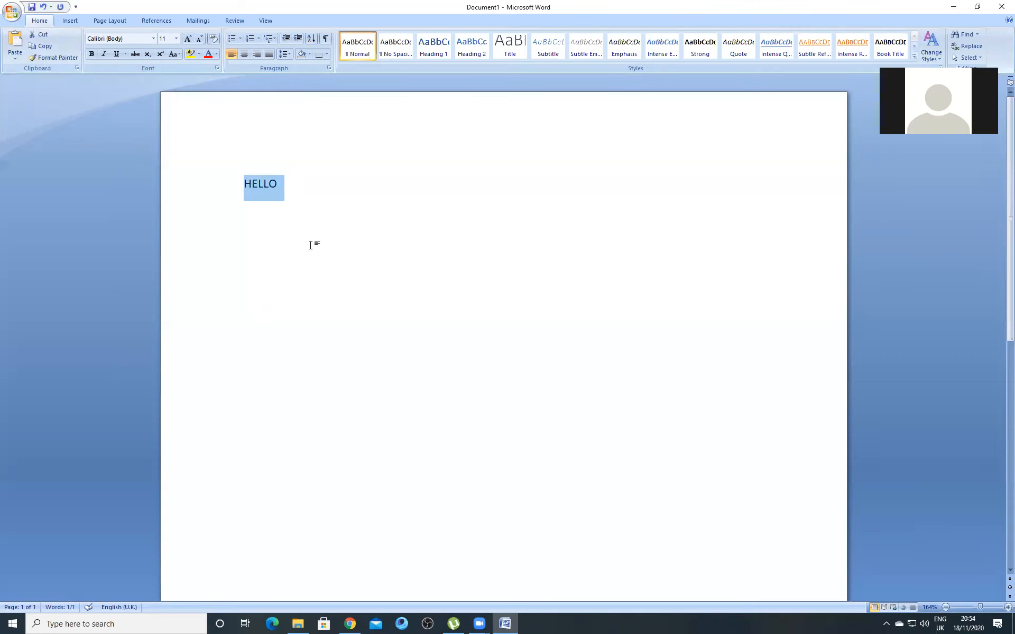
click(283, 184)
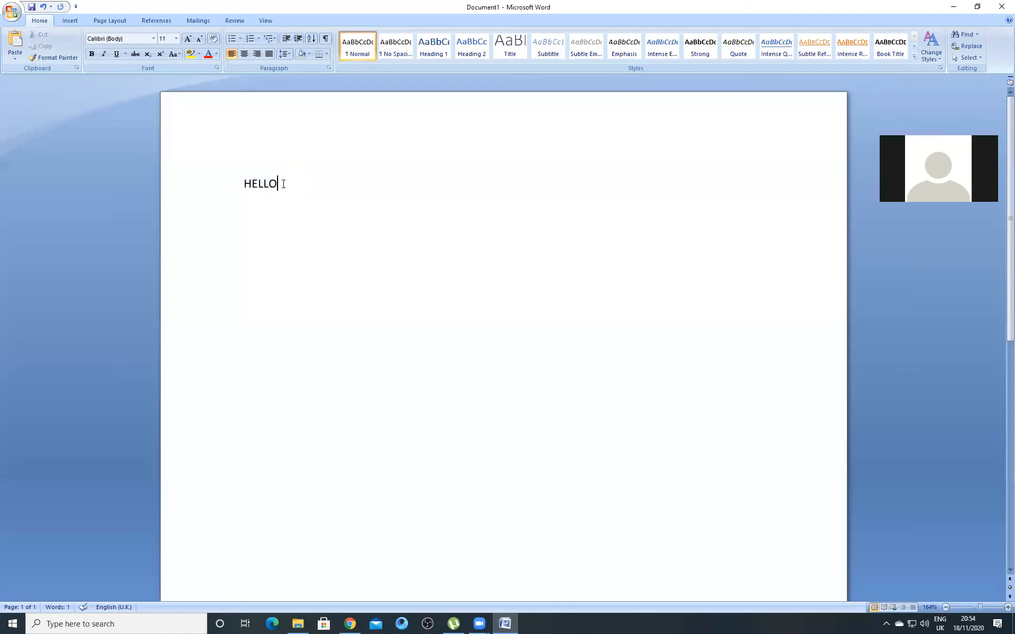
click(12, 44)
click(12, 44)
click(12, 45)
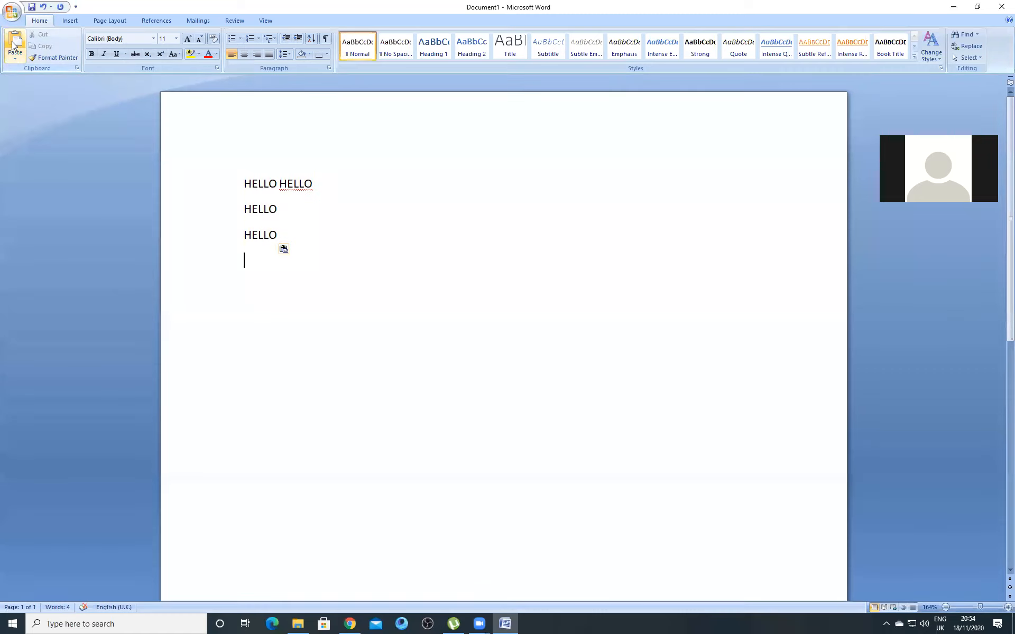
click(12, 44)
click(12, 45)
click(12, 44)
click(12, 44)
click(12, 45)
click(13, 44)
click(12, 44)
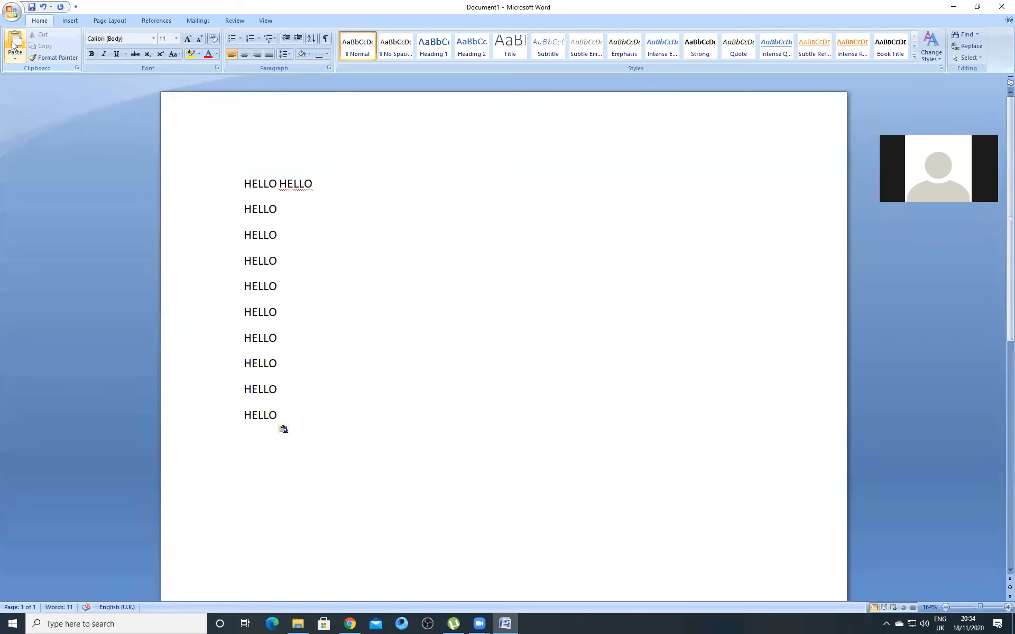
- Delete the nine HELLO lines below the first line, undoing and redoing the deletion once
drag(281, 414, 199, 220)
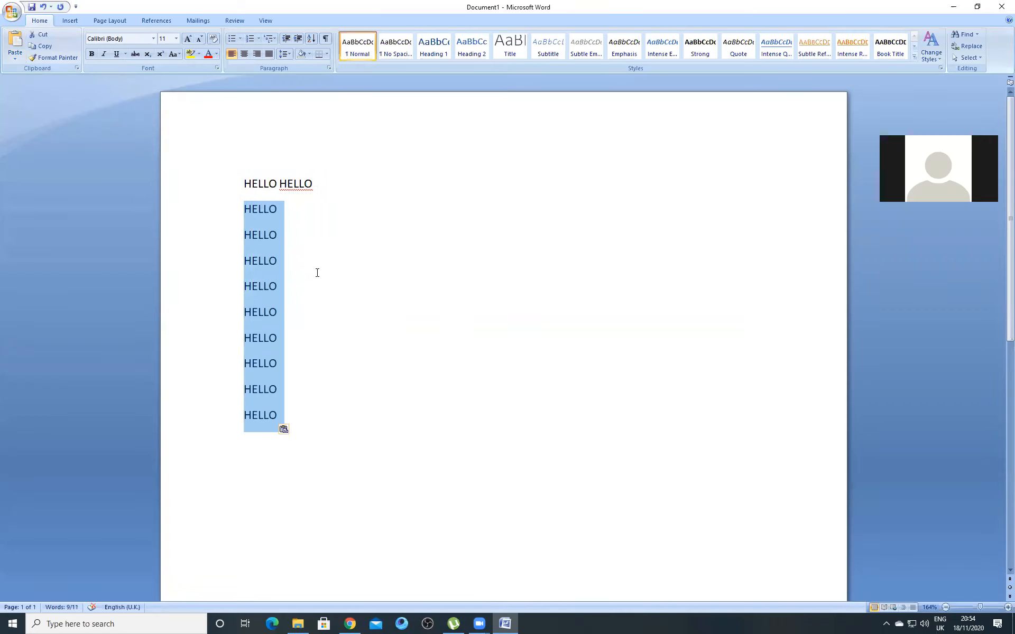
key(Delete)
key(ctrl+z)
key(ctrl+y)
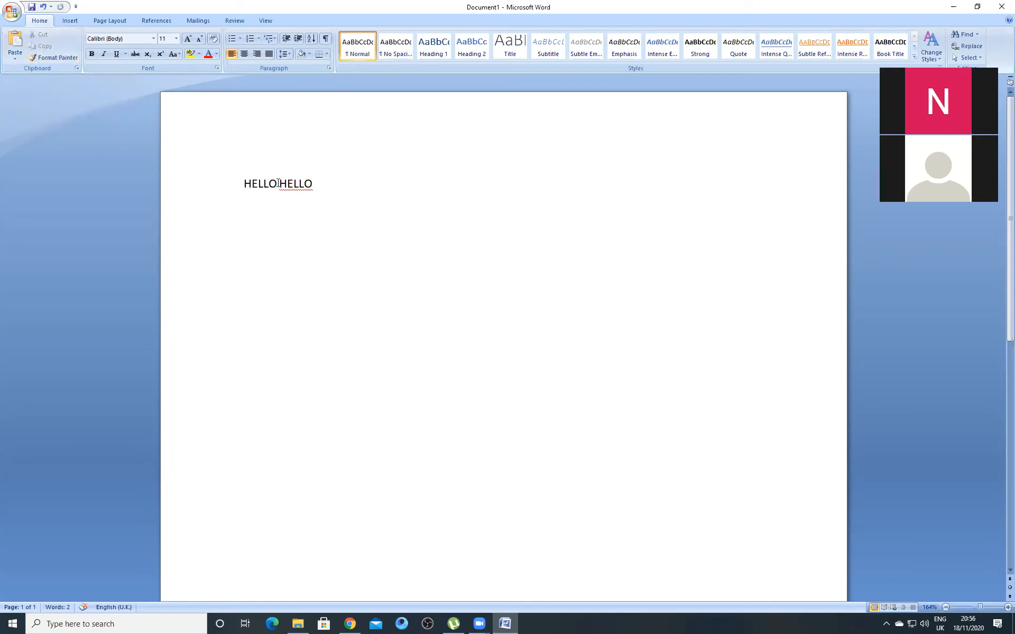
- Change the second HELLO on the first line to lowercase
drag(277, 185, 239, 185)
click(276, 187)
drag(324, 188, 279, 186)
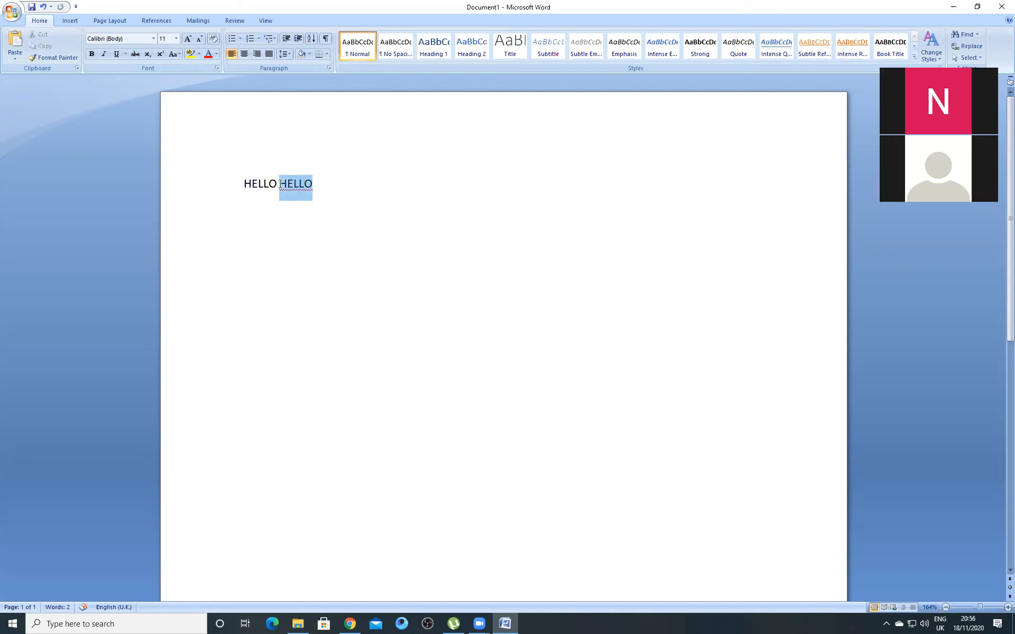
click(179, 54)
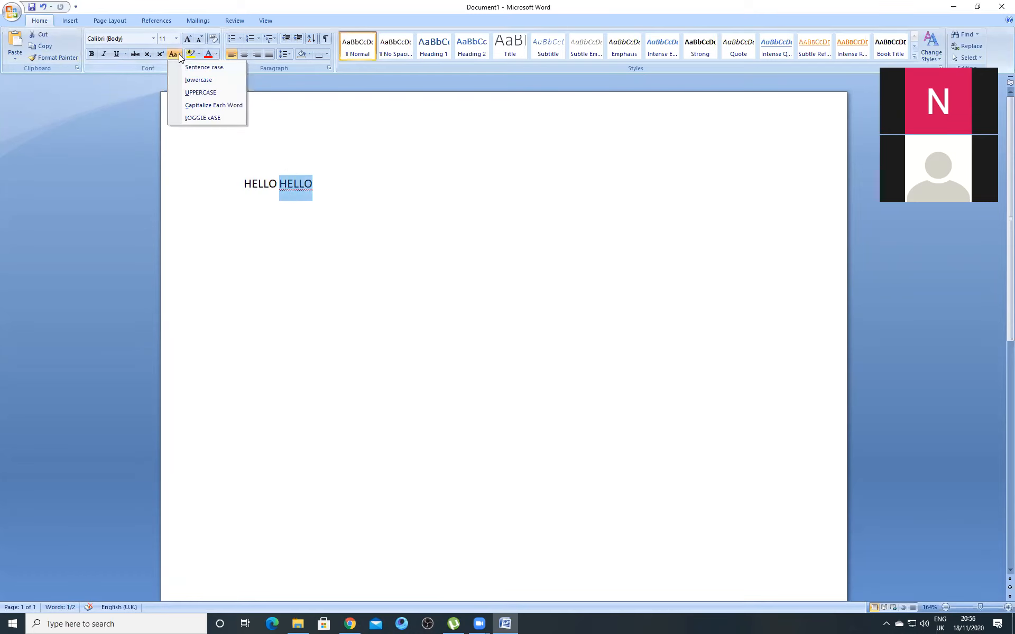
click(195, 81)
click(320, 211)
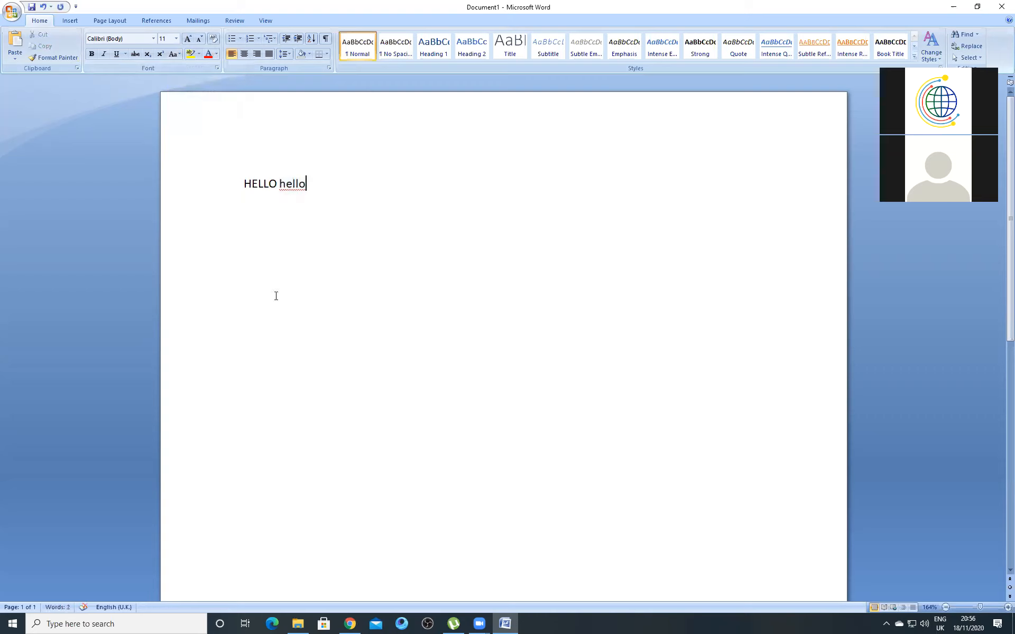
- Copy the first HELLO to the clipboard and make the original word bold
drag(277, 184, 206, 164)
key(ctrl+c)
click(90, 55)
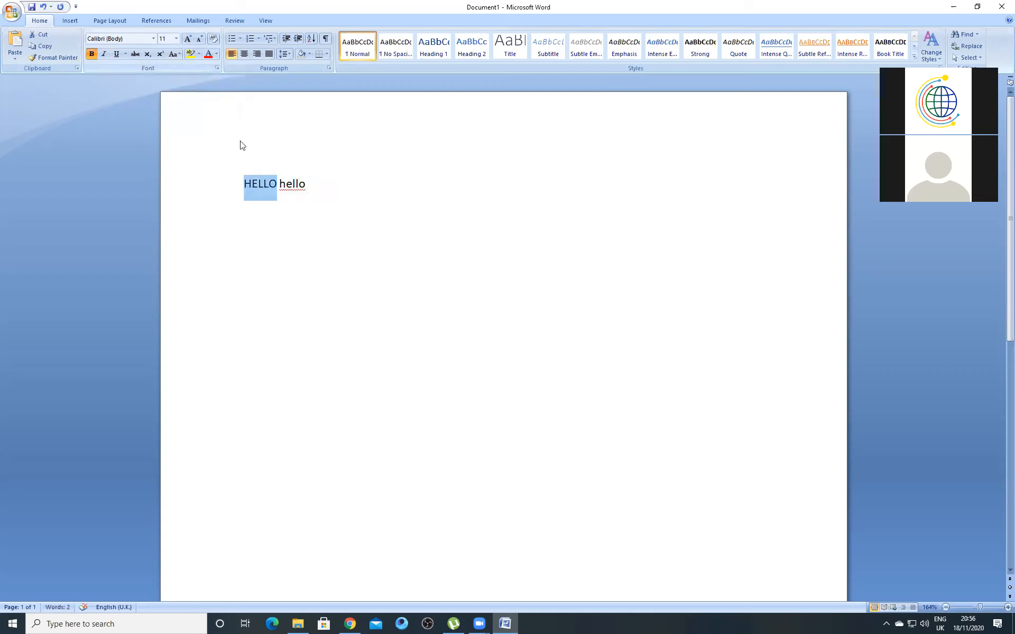
click(322, 203)
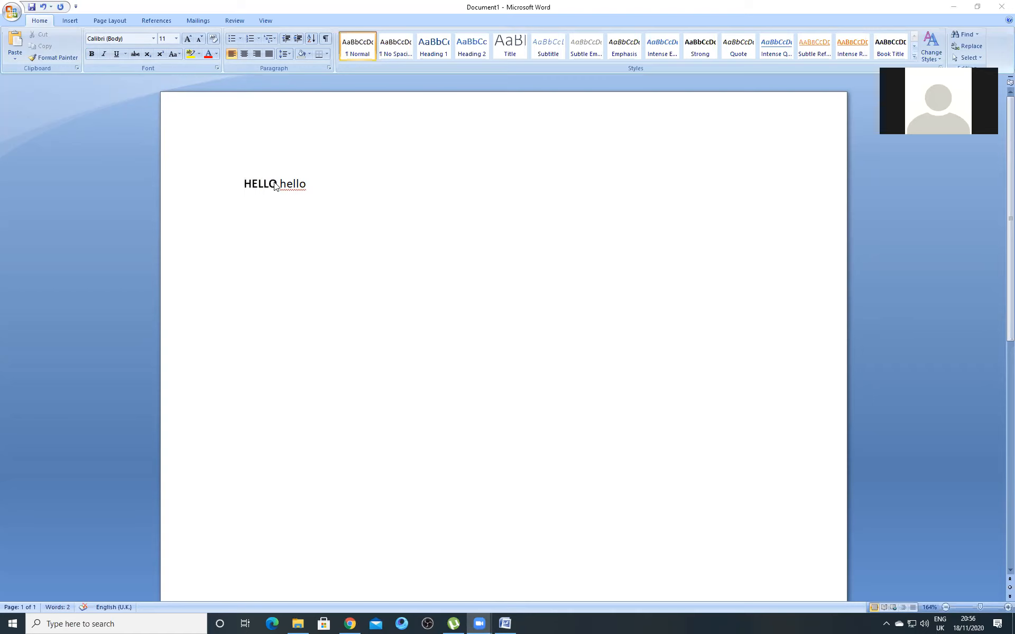
- Start a new line after the lowercase hello and paste HELLO three times, followed by the letters VV
click(310, 188)
key(Return)
key(ctrl+v)
key(ctrl+v)
key(ctrl+v)
text(VV)
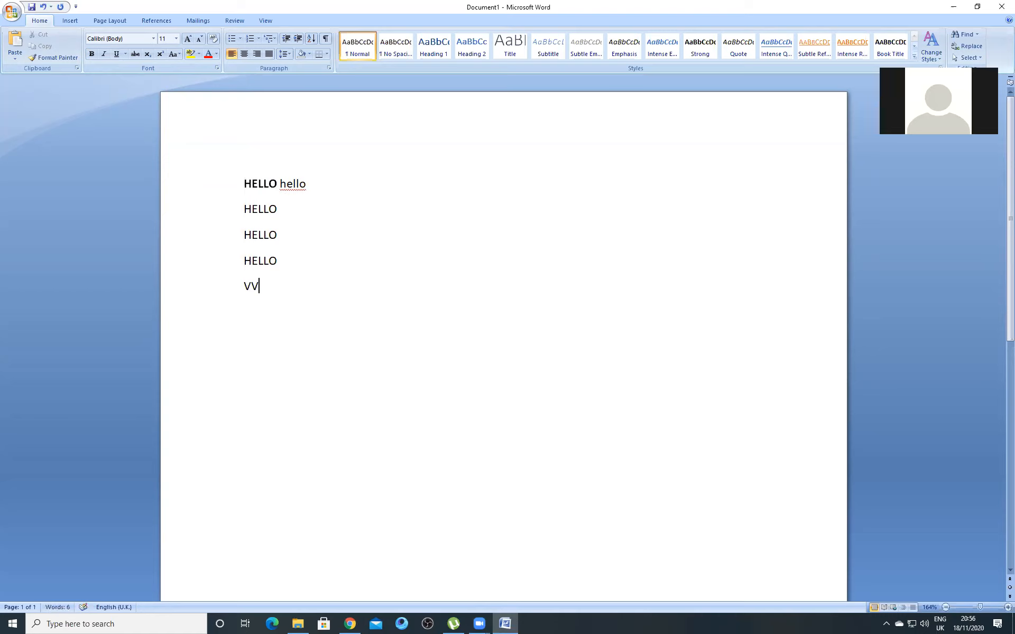
- Remove the letters VV with their line break and paste HELLO three more times after the last HELLO
key(BackSpace)
key(BackSpace)
key(BackSpace)
key(ctrl+v)
key(ctrl+v)
key(ctrl+v)
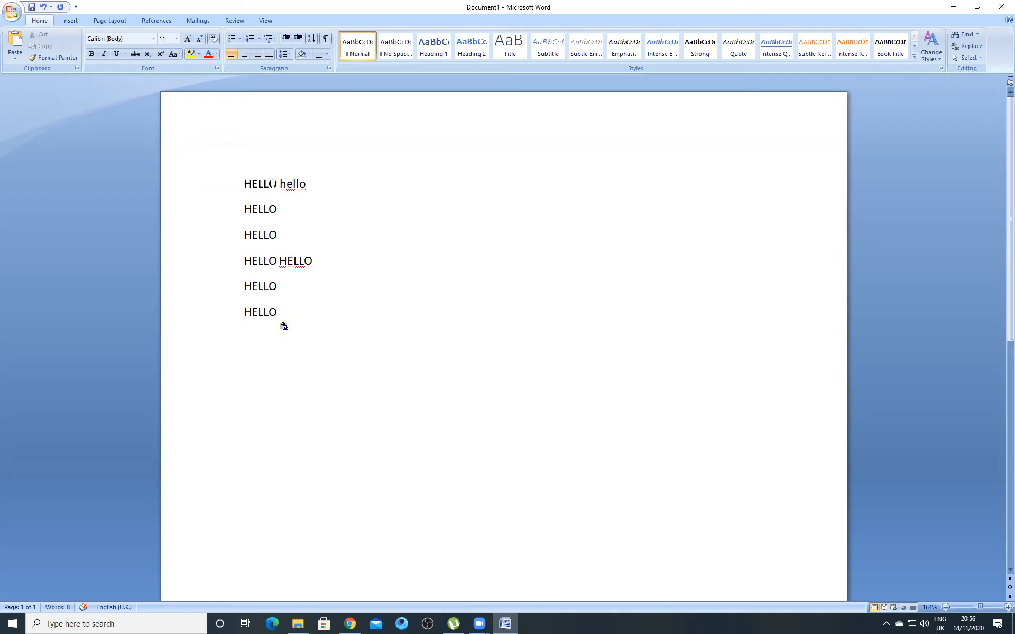
- Underline the bold HELLO at the start of the first line
drag(277, 184, 222, 174)
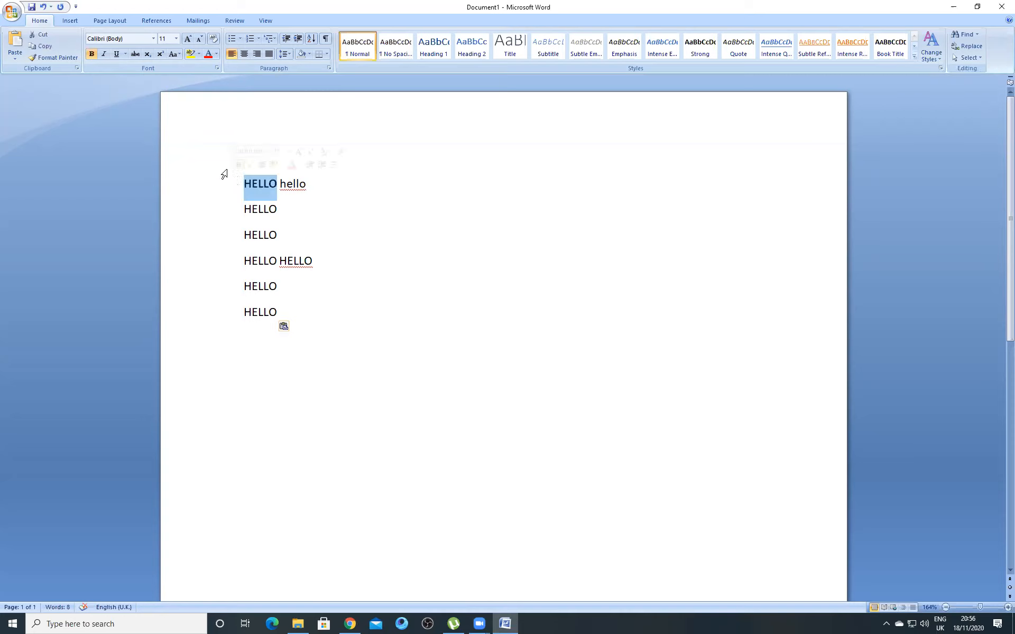
click(116, 54)
key(ctrl+b)
key(Right)
- Make the HELLO on the second line bold and underlined
drag(279, 210, 251, 220)
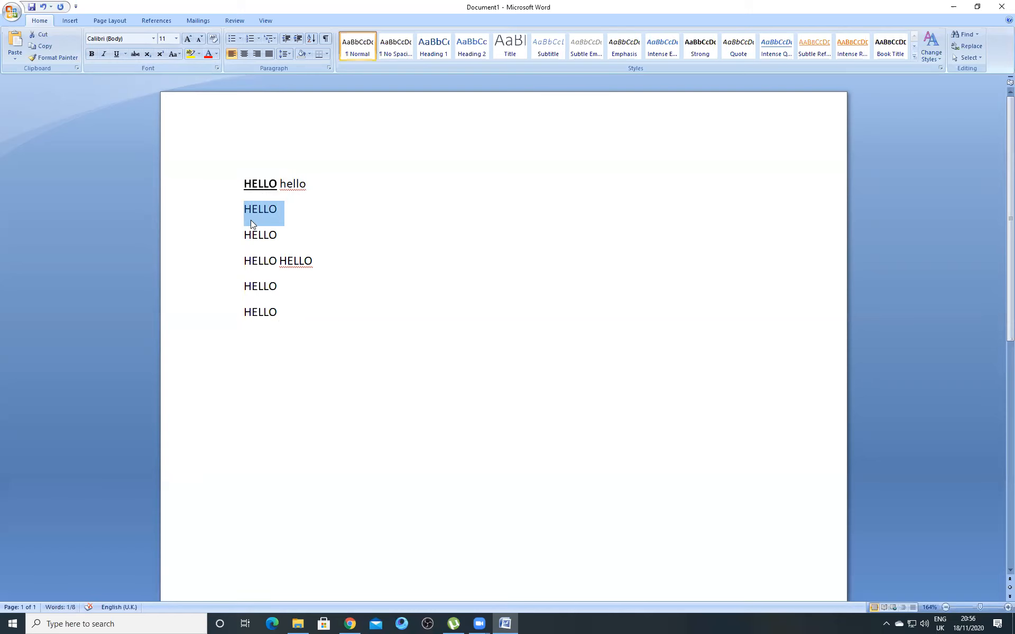
click(91, 54)
click(115, 52)
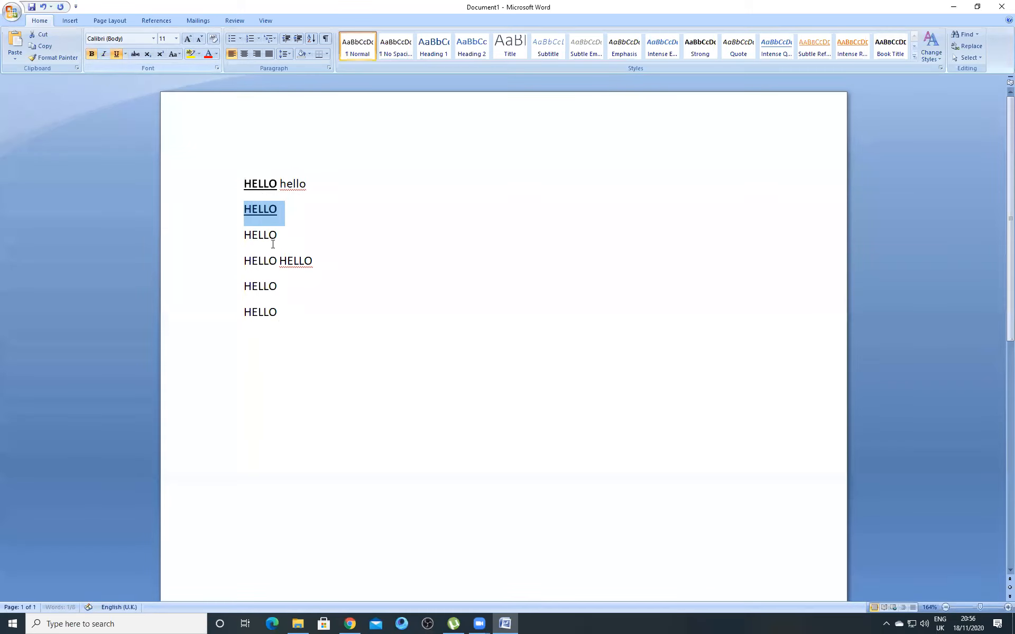
click(279, 212)
- Try to copy the first HELLO's bold underlined formatting onto the third-line HELLO with Format Painter
drag(277, 183, 240, 182)
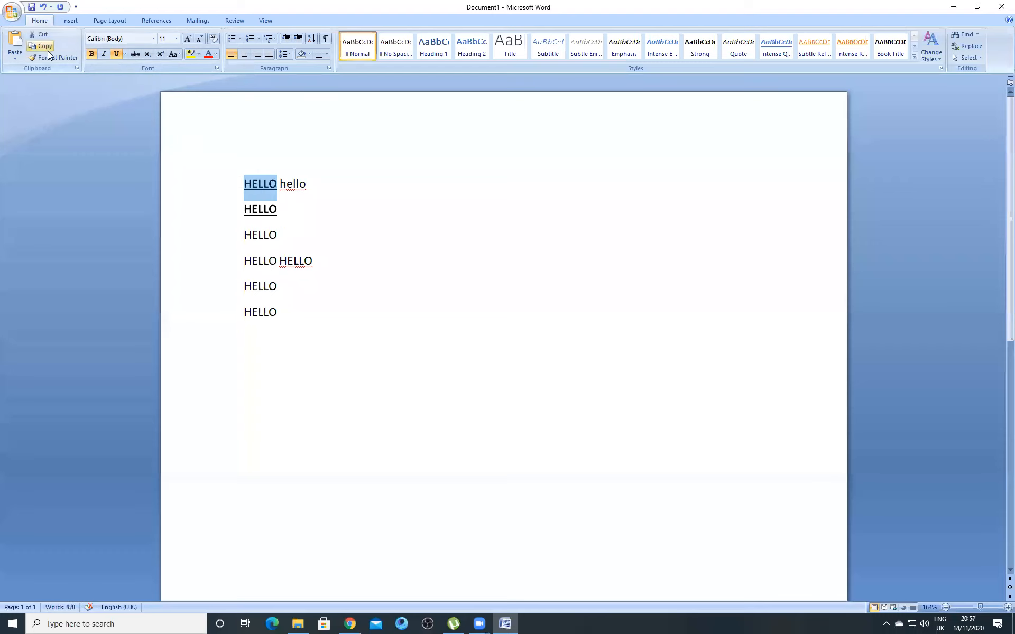
click(52, 56)
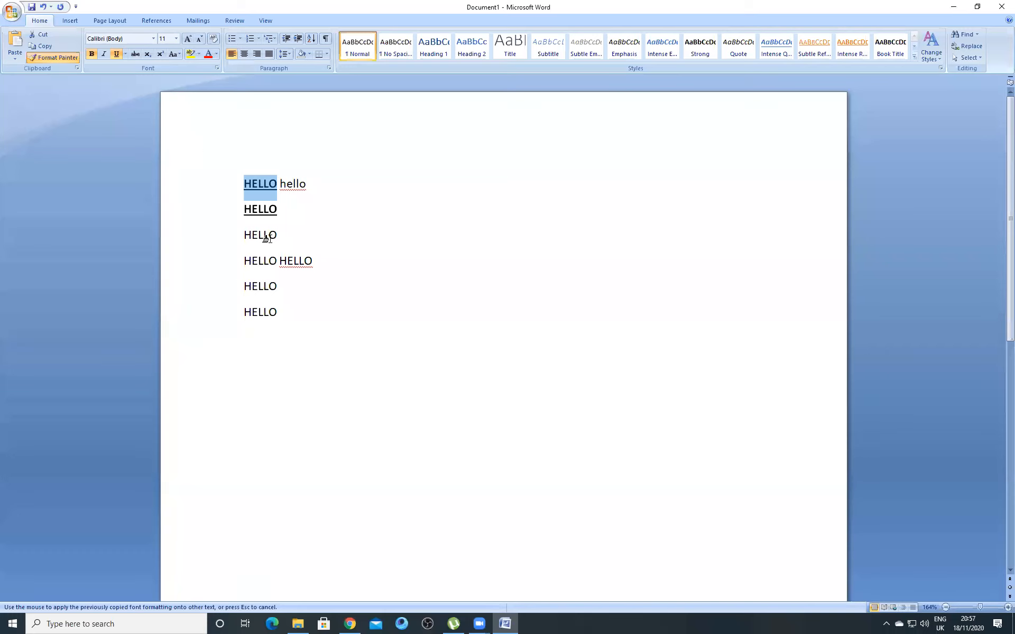
drag(273, 236, 259, 235)
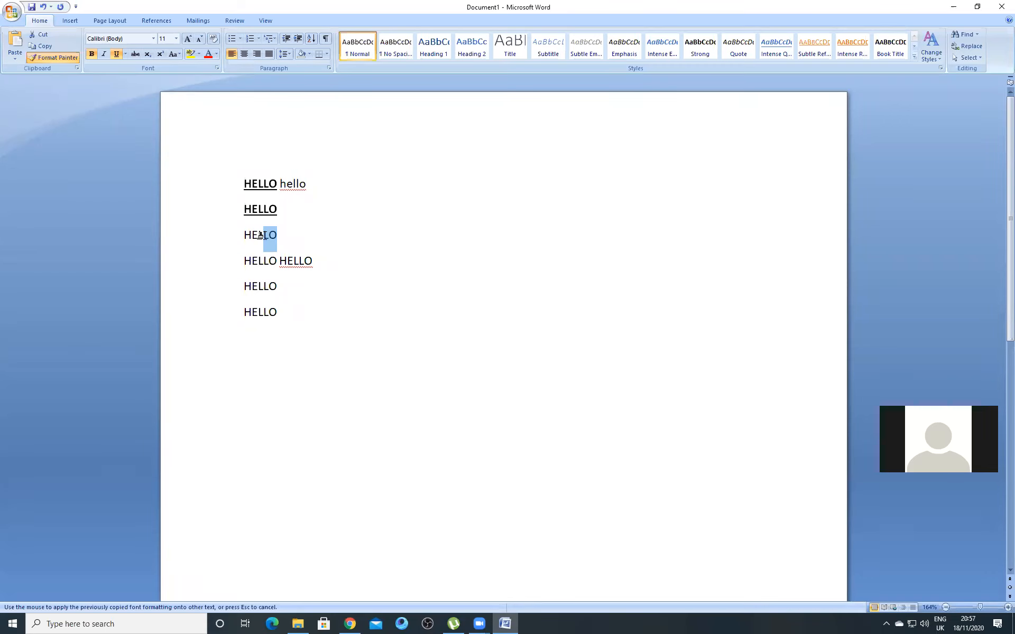
drag(260, 235, 258, 236)
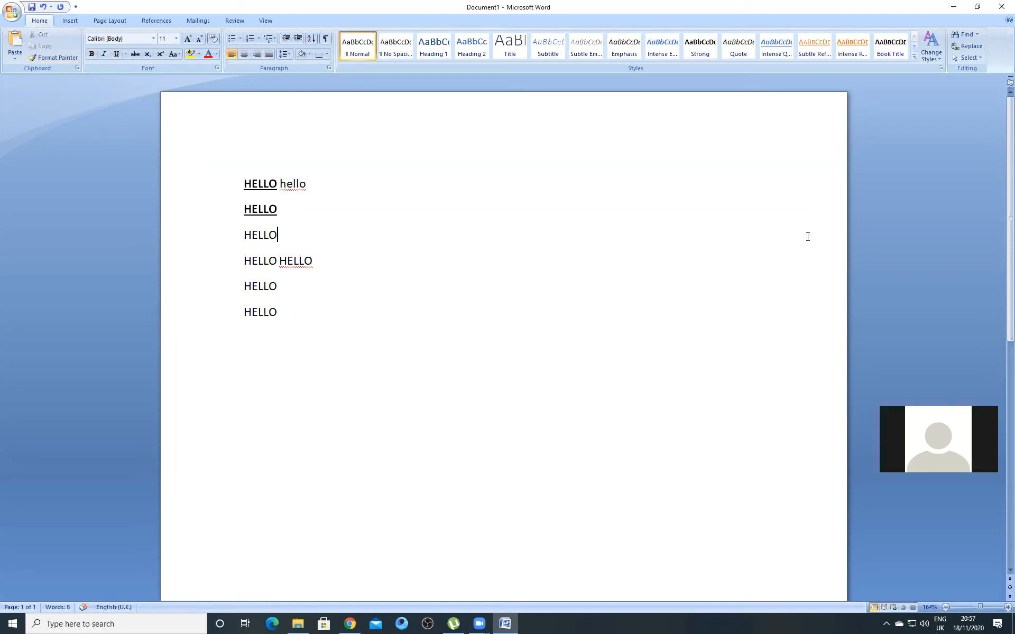
scroll(998, 286, down, 3)
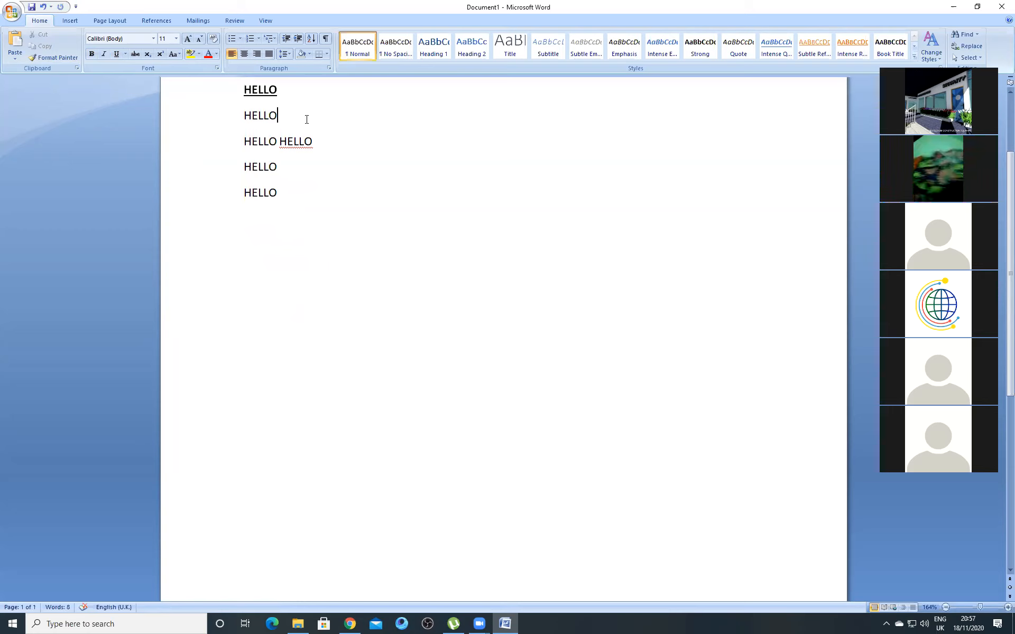
scroll(307, 119, up, 3)
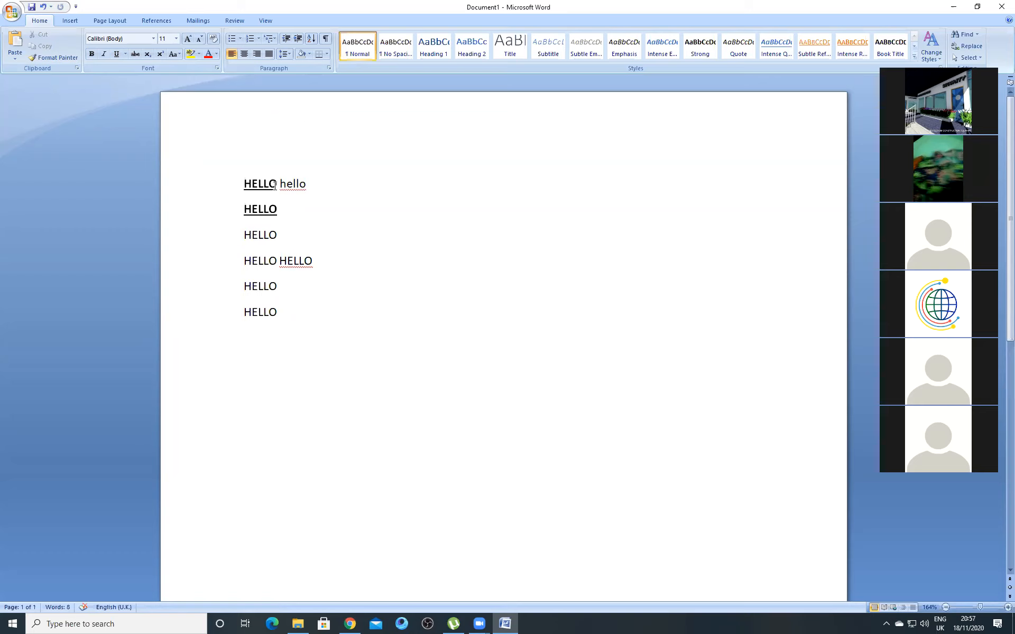
drag(277, 184, 242, 178)
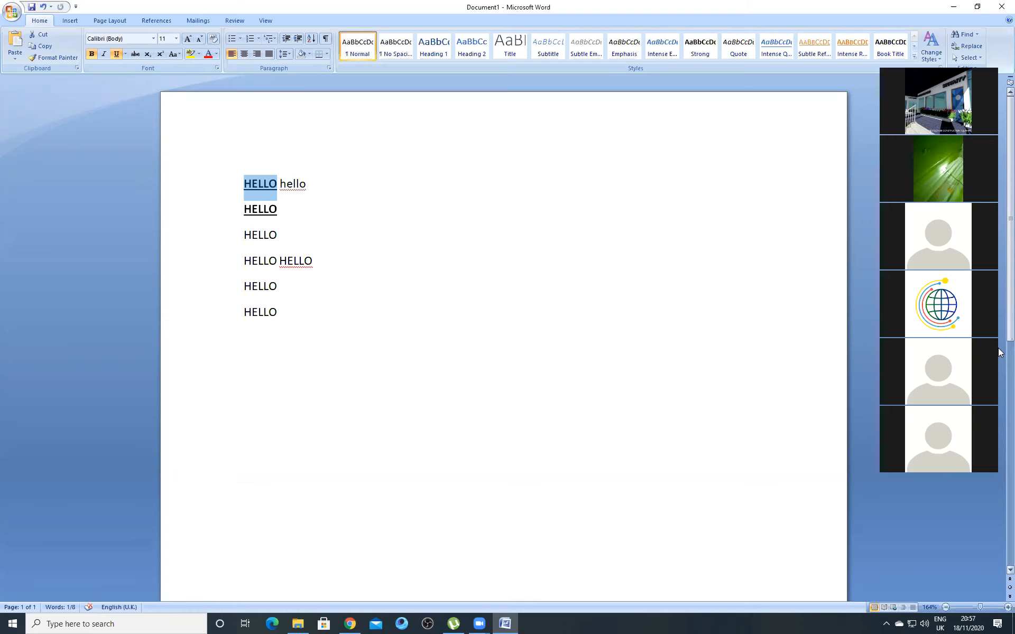
scroll(999, 357, down, 1)
scroll(999, 357, down, 4)
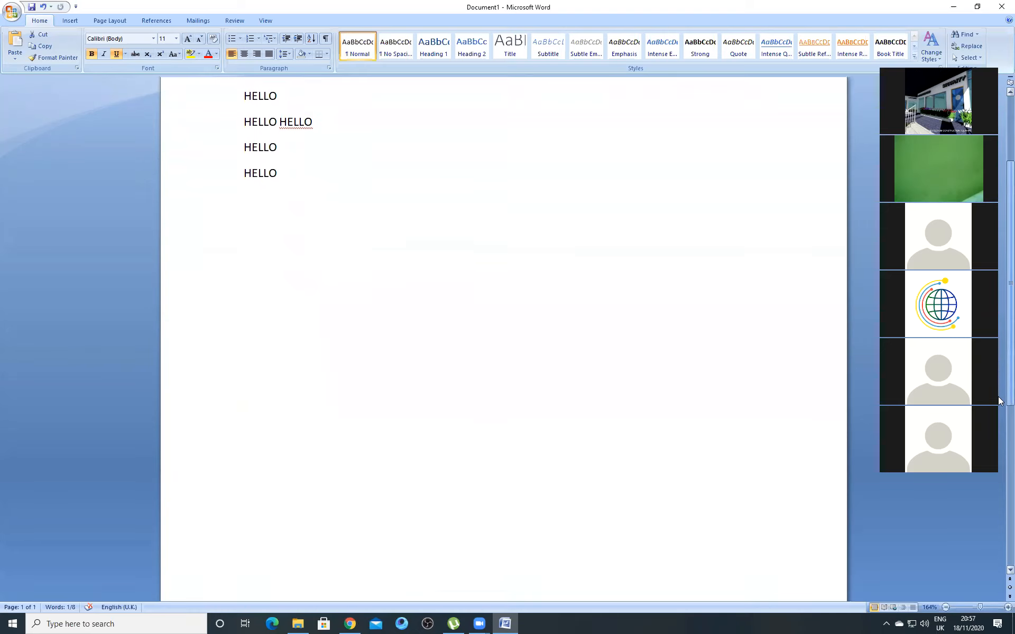
scroll(999, 321, up, 5)
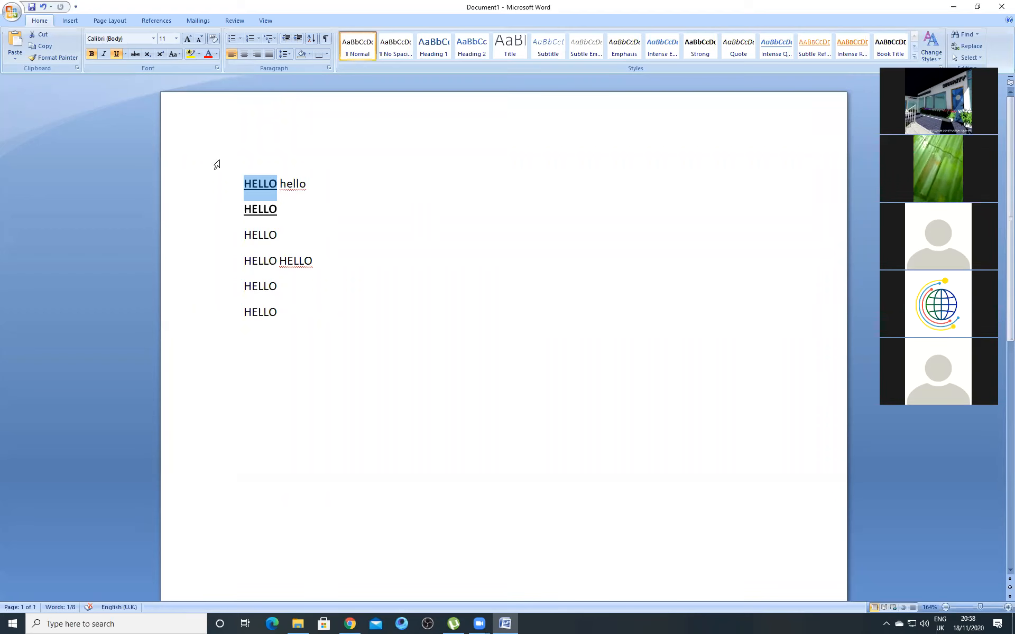
- Italicize the bold underlined HELLO at the start of the first line
click(278, 193)
drag(278, 185, 242, 183)
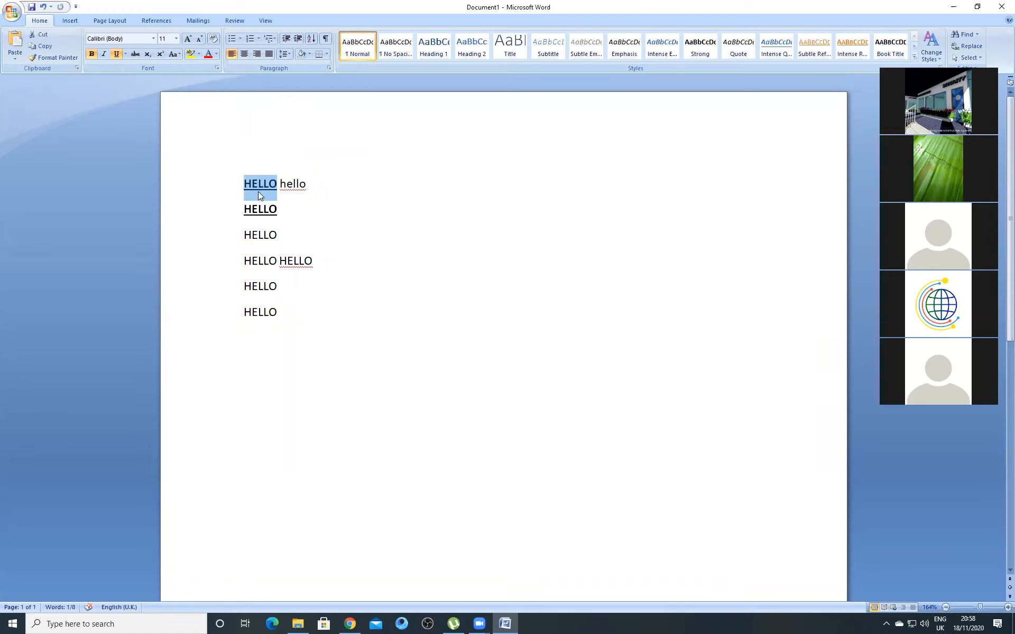
click(104, 54)
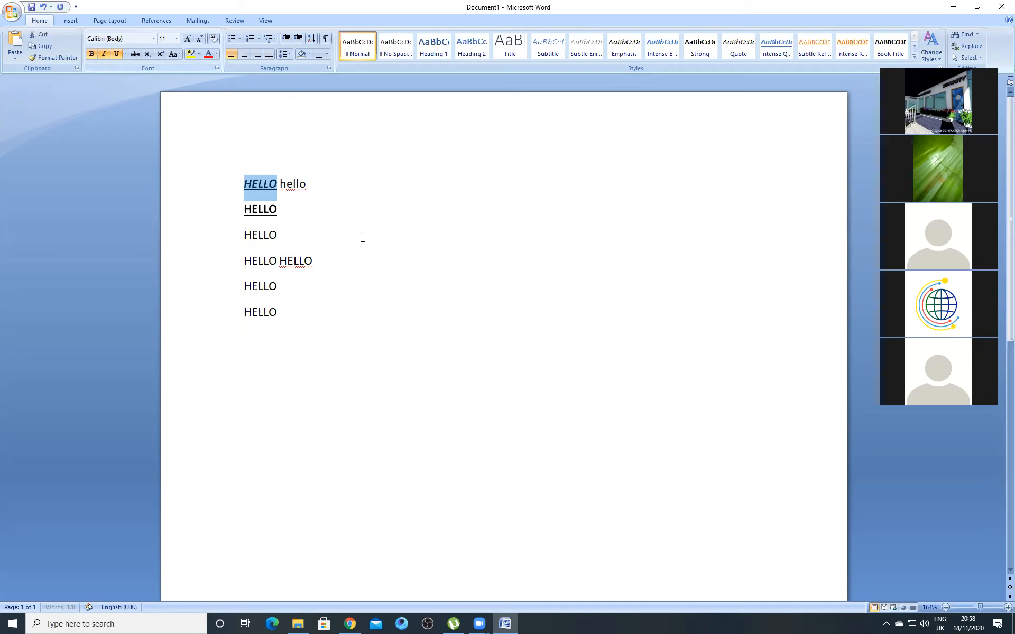
- Apply the first HELLO's formatting to the letters LO of the third-line HELLO with Format Painter
click(48, 56)
drag(276, 237, 263, 238)
click(289, 239)
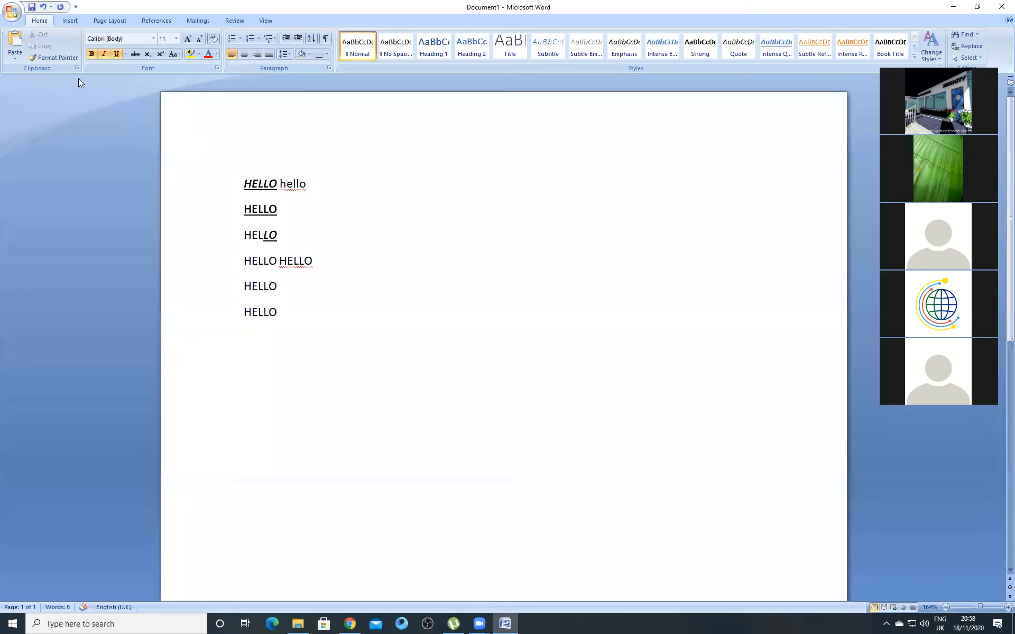
- Copy the second-line HELLO's bold underlined formatting onto the fifth-line HELLO with Format Painter
click(57, 59)
drag(278, 209, 236, 209)
click(58, 58)
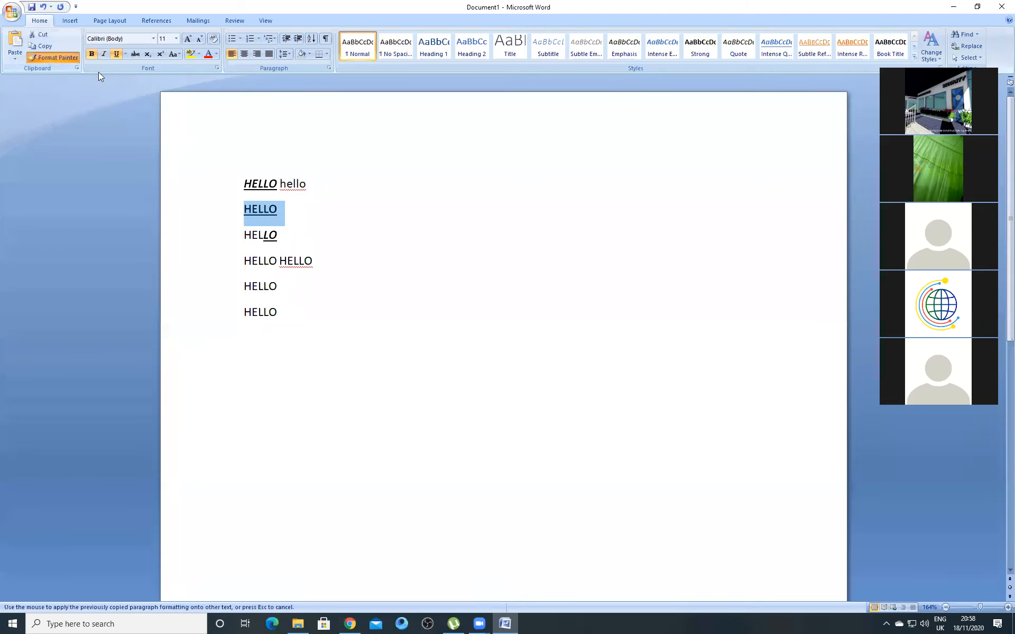
drag(278, 286, 228, 286)
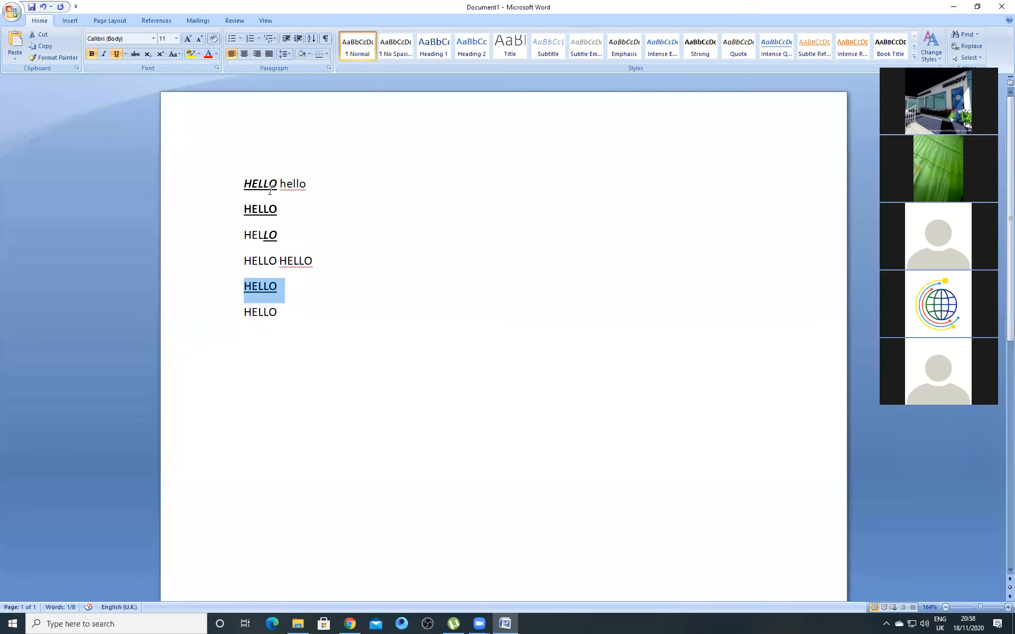
- Apply the first HELLO's bold, italic, underlined formatting to the last-line HELLO with Format Painter
drag(277, 184, 229, 184)
click(43, 58)
drag(284, 314, 238, 317)
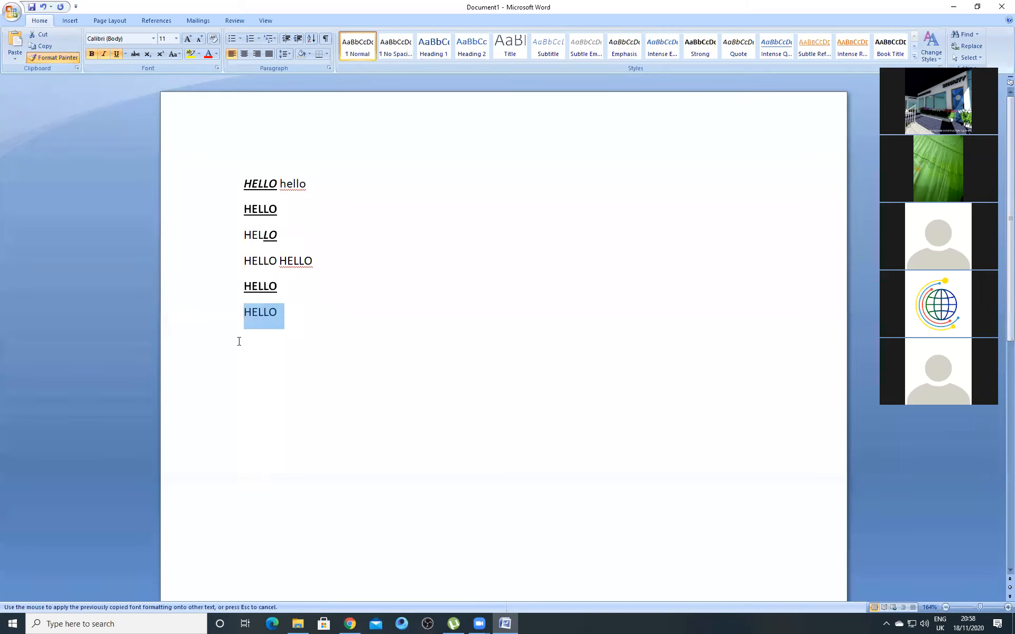
click(314, 312)
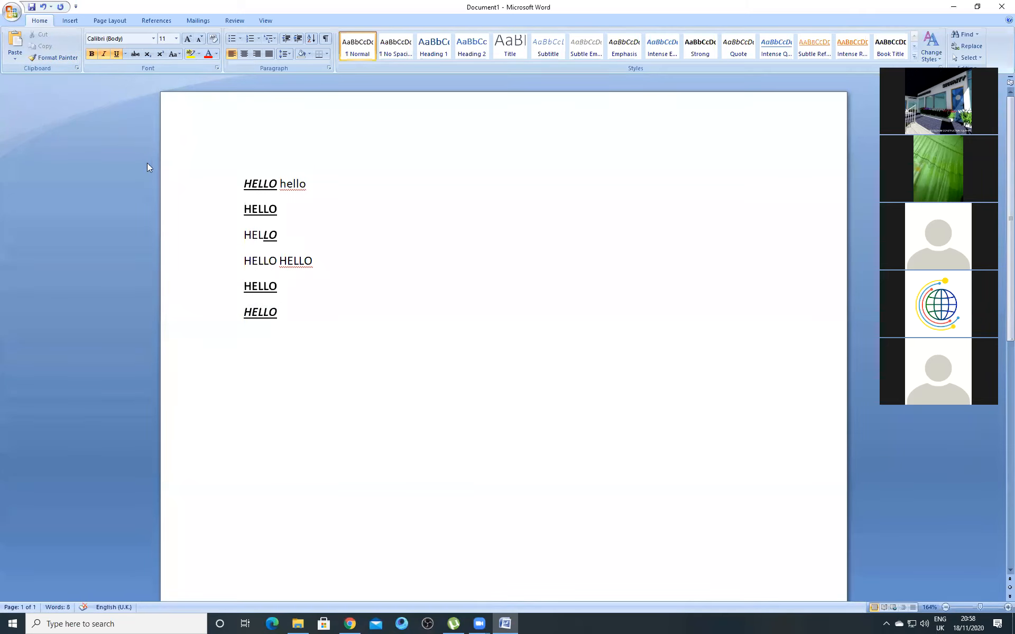
- Examine the Office Clipboard's collected items and its display options, and close the clipboard view
click(55, 57)
click(77, 68)
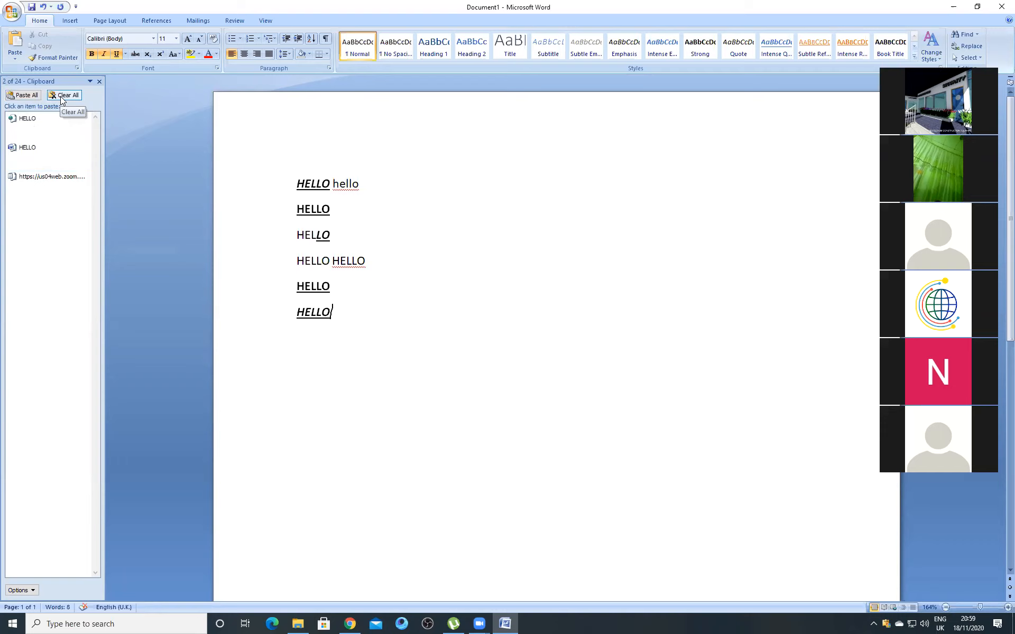
click(32, 591)
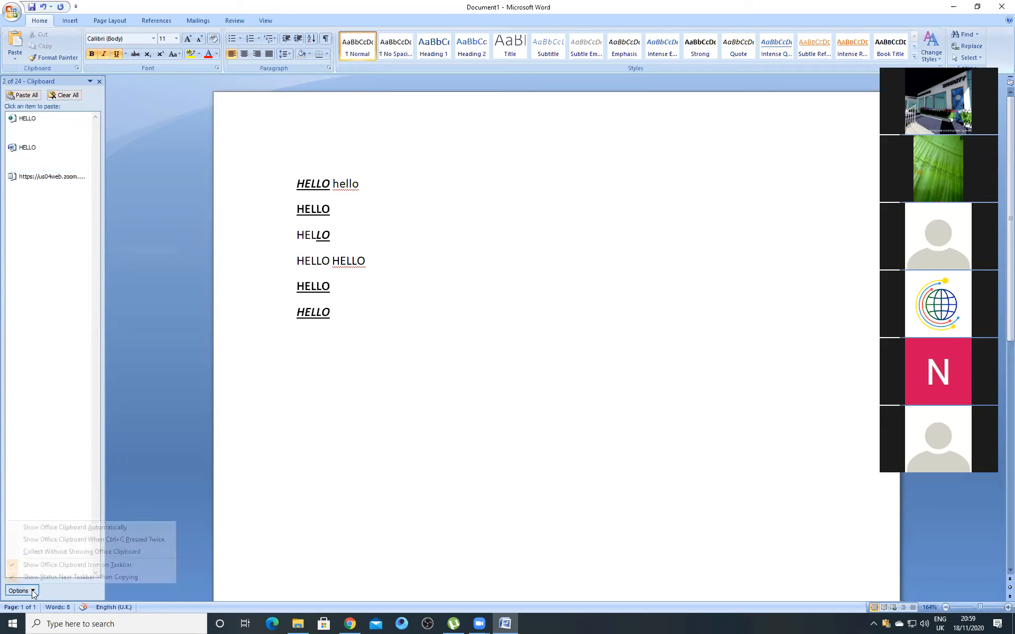
click(31, 592)
click(31, 591)
click(38, 479)
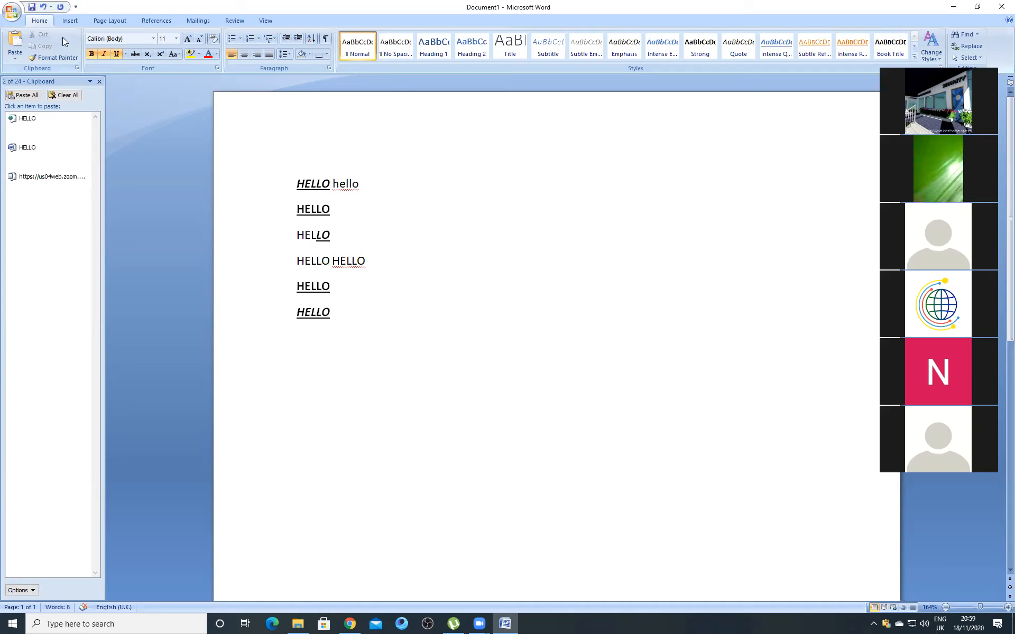
click(100, 83)
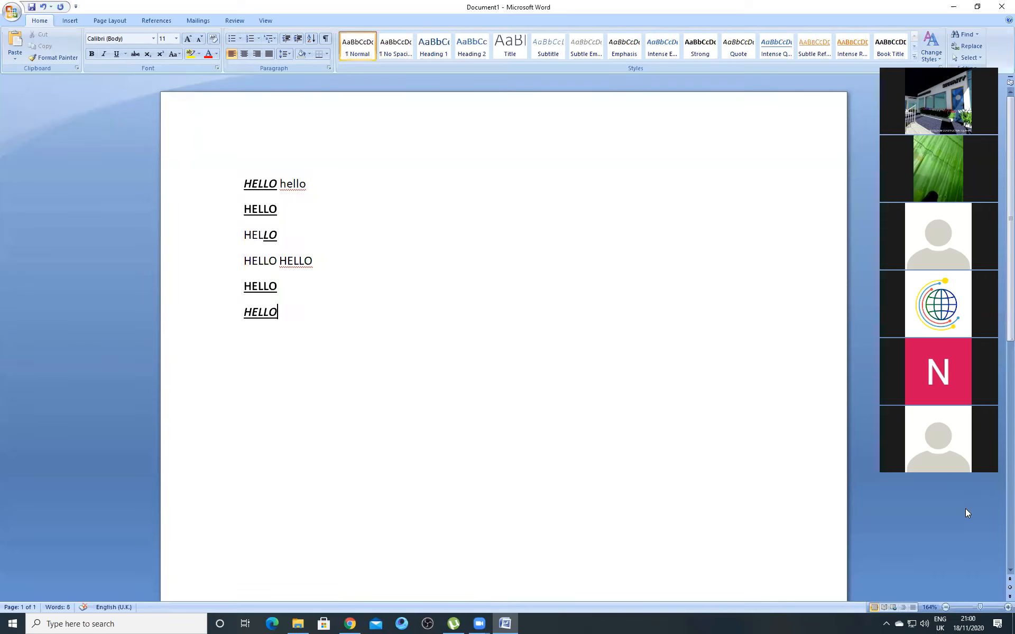
click(941, 473)
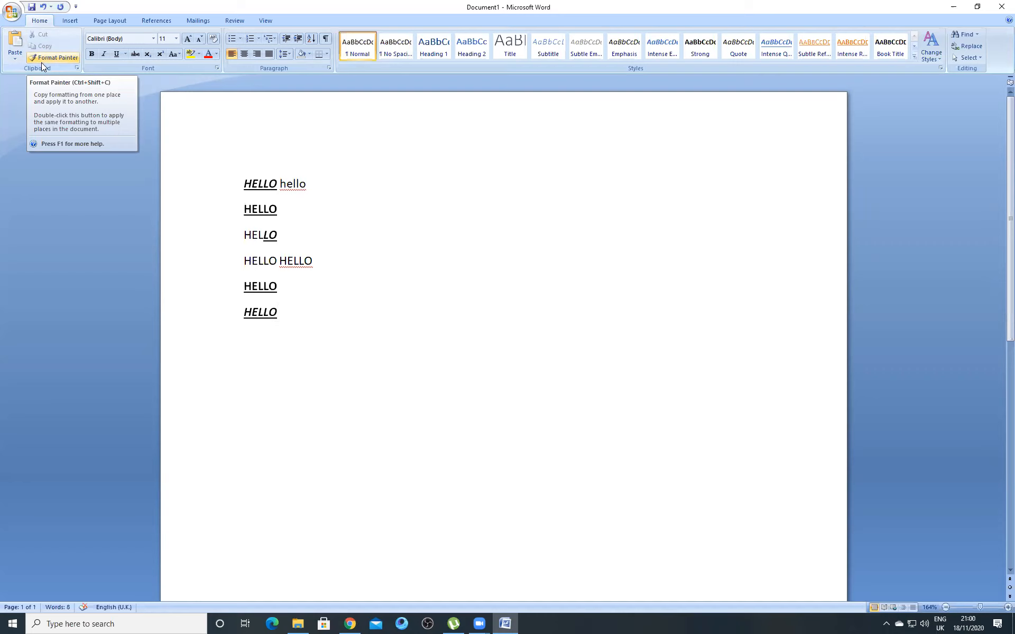
drag(279, 185, 241, 185)
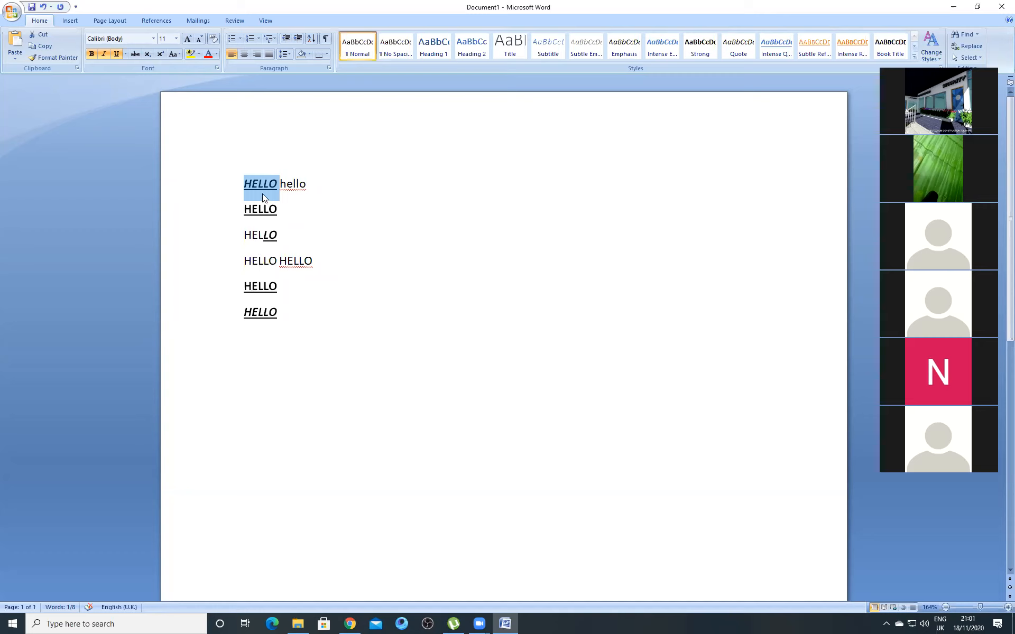
click(280, 234)
triple_click(274, 211)
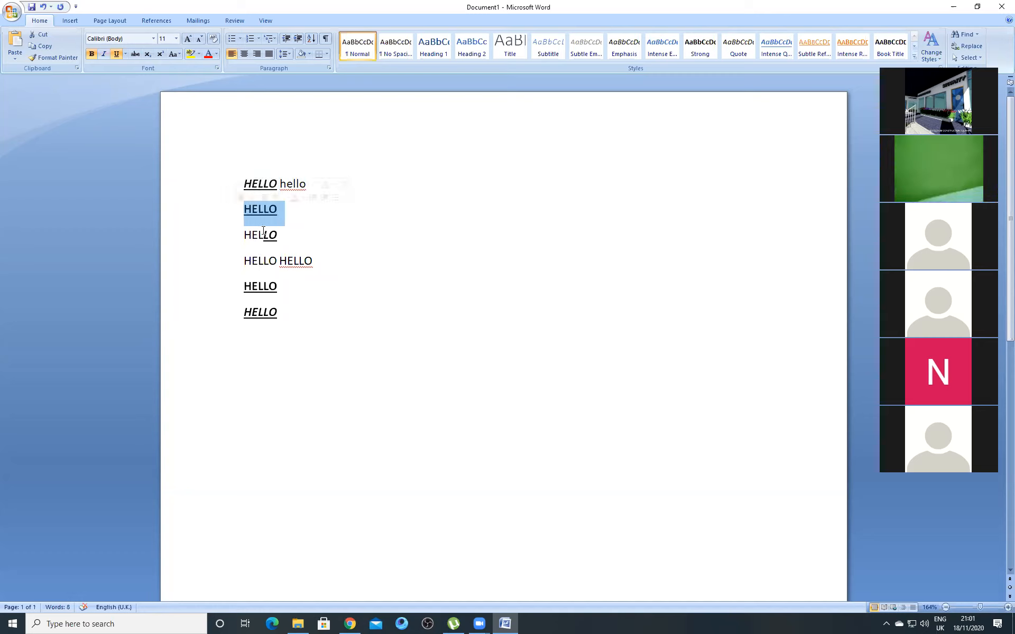
triple_click(251, 236)
click(302, 239)
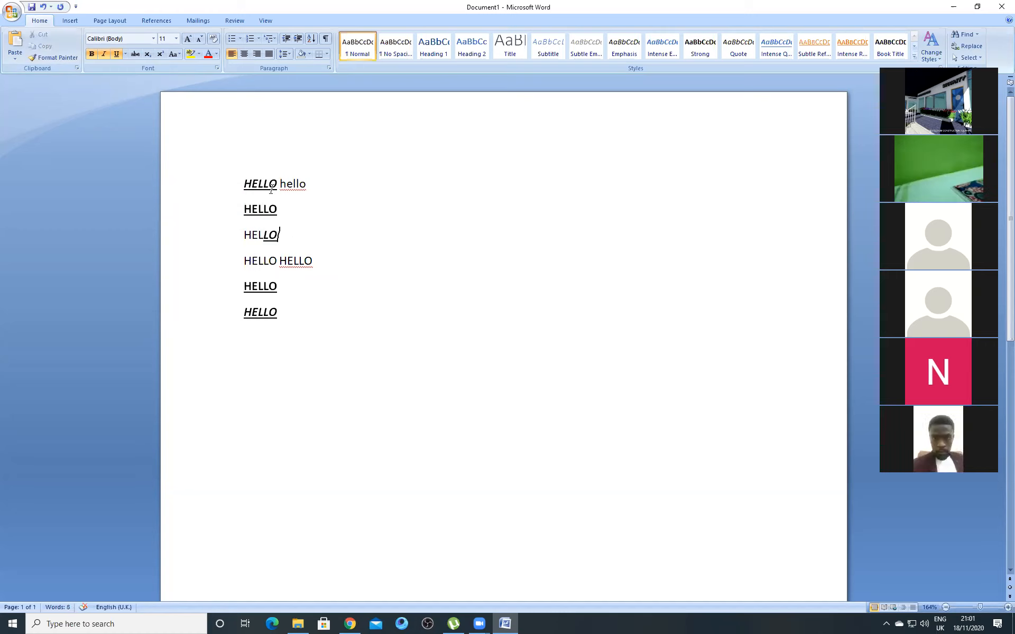
drag(278, 185, 238, 186)
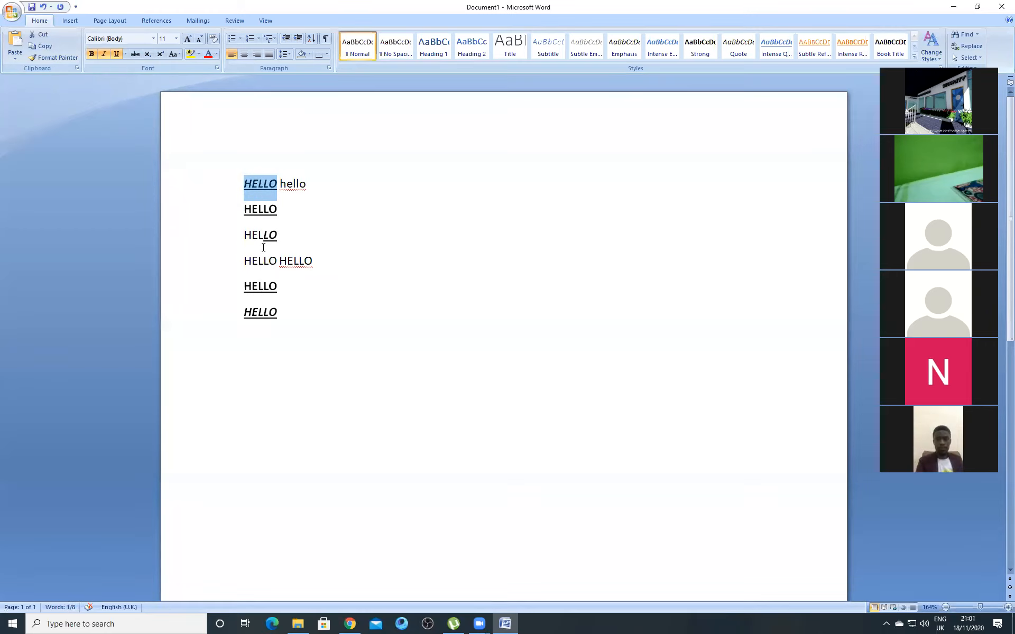
click(277, 208)
- Copy the first-line HELLO's bold, italic, underlined formatting onto the first HELLO of the fourth line with Format Painter
drag(276, 185, 242, 184)
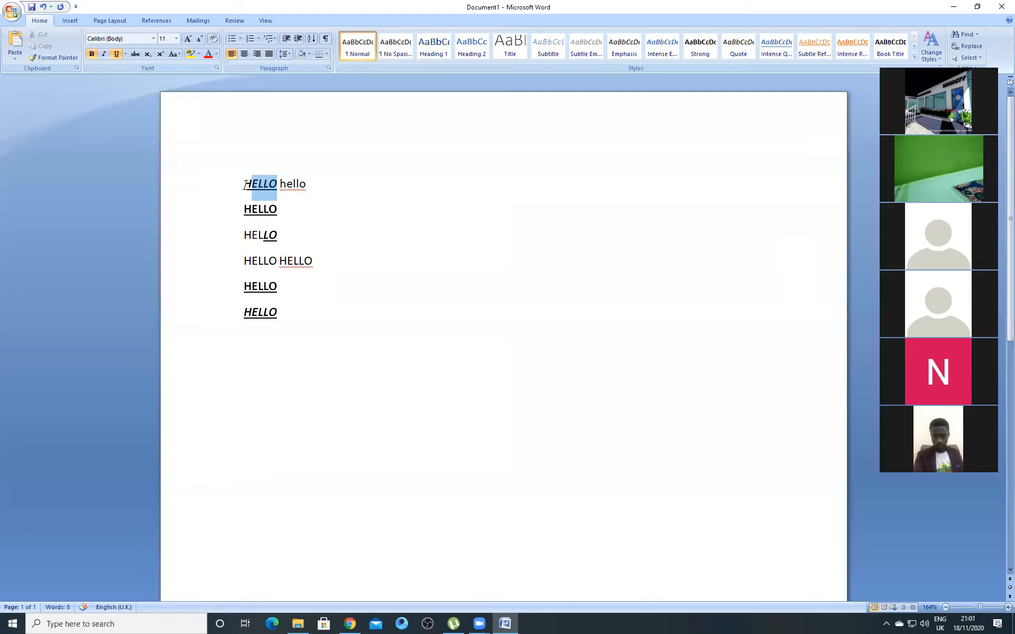
click(53, 57)
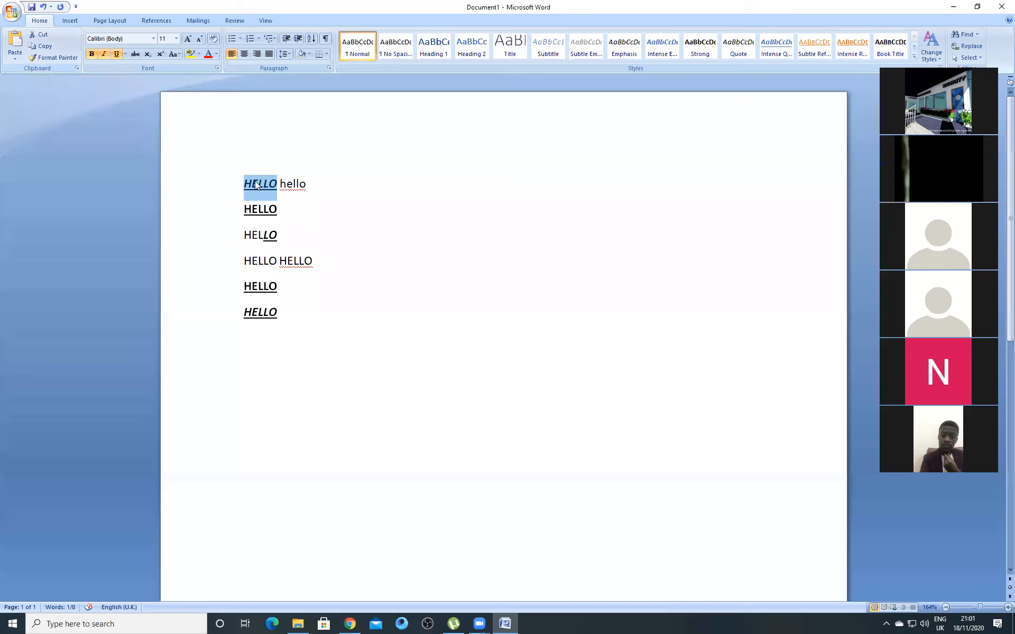
click(278, 209)
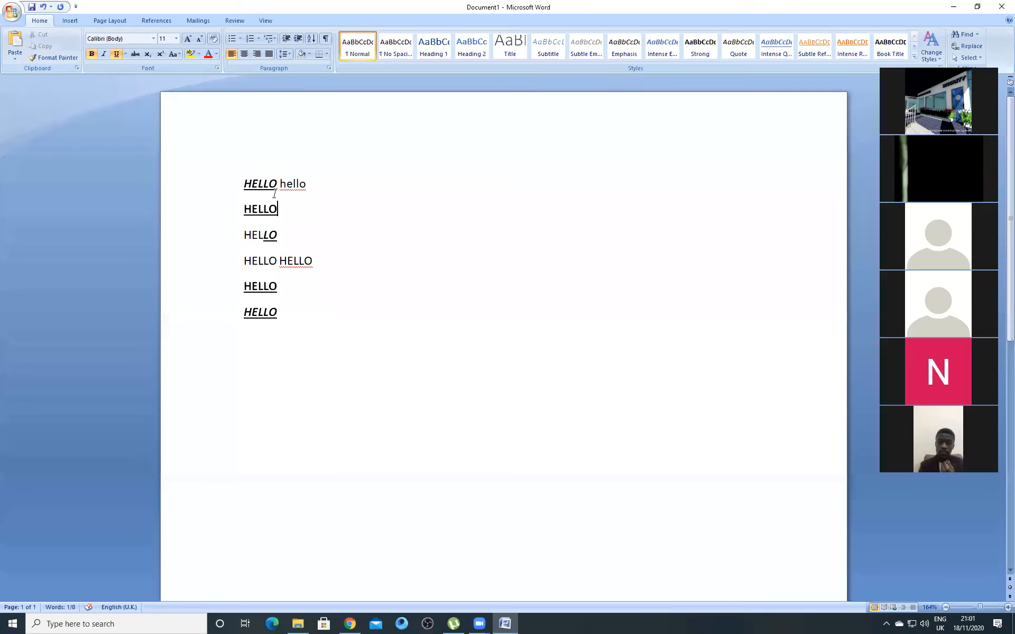
drag(277, 184, 239, 184)
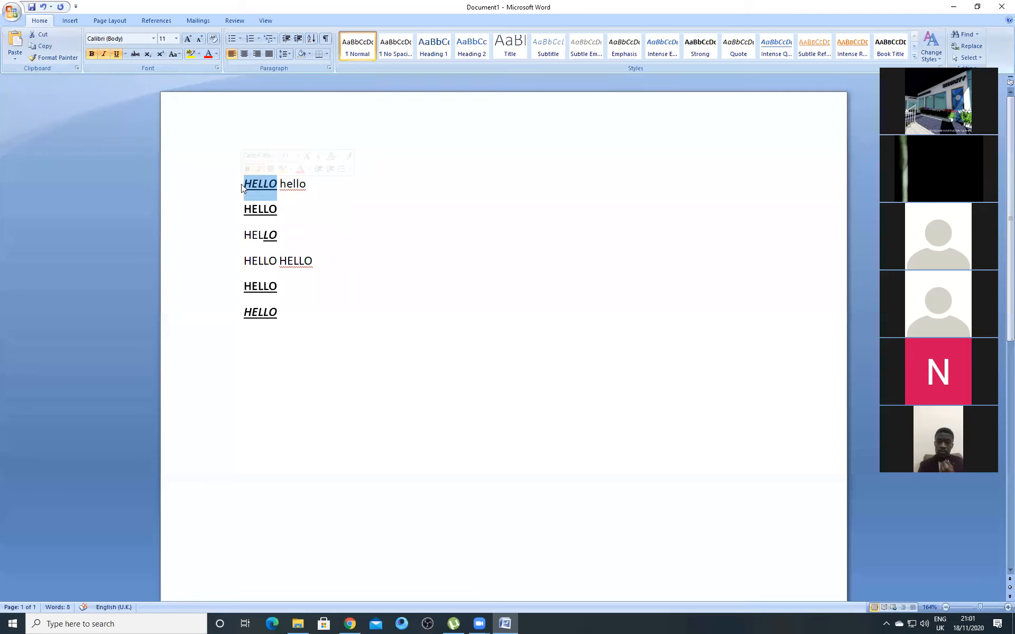
click(56, 56)
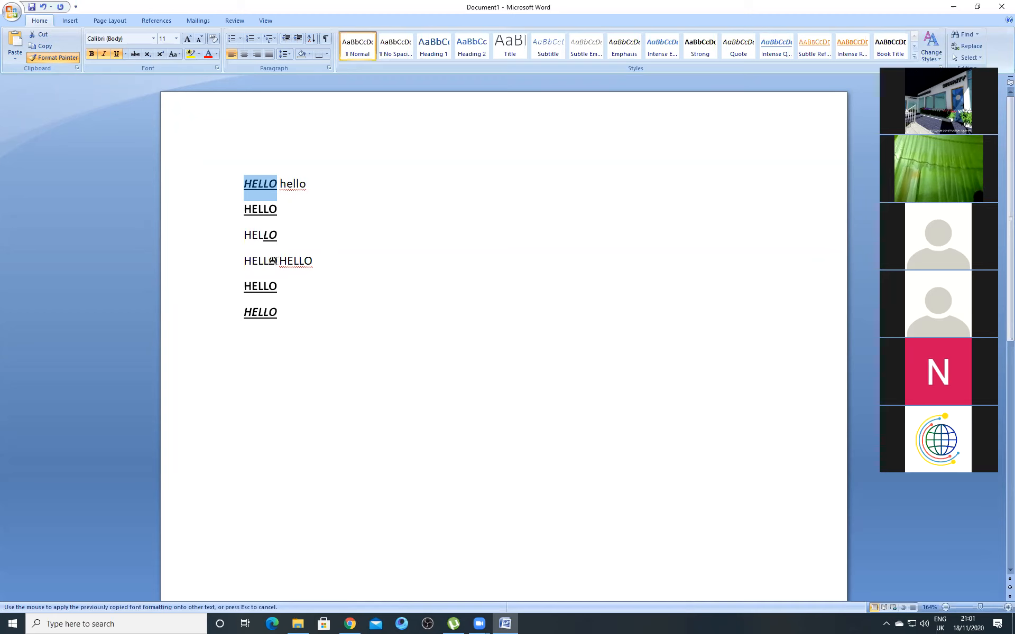
drag(272, 260, 240, 257)
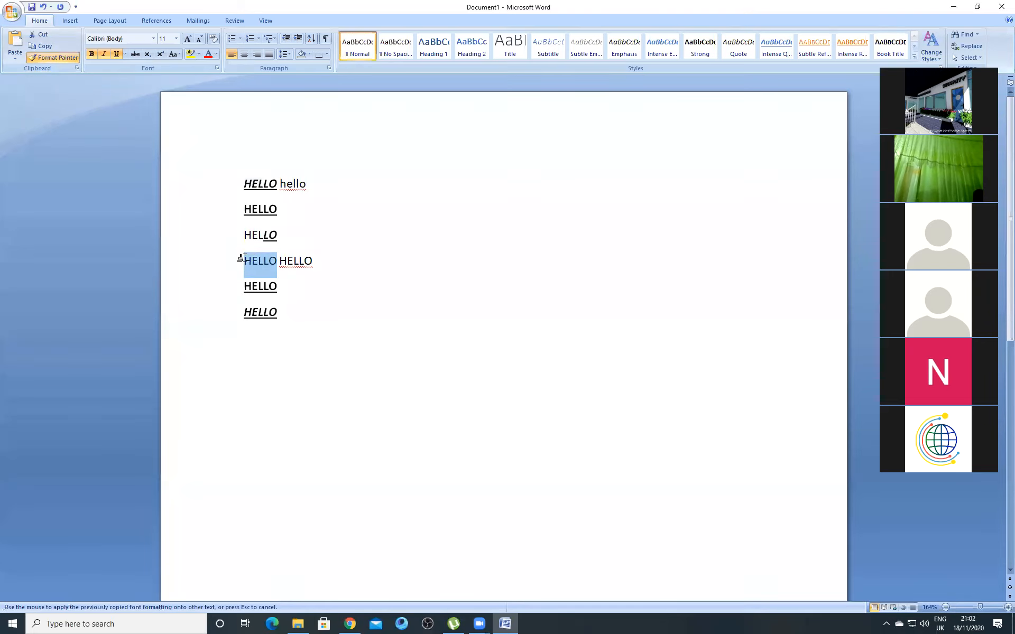
drag(240, 258, 241, 258)
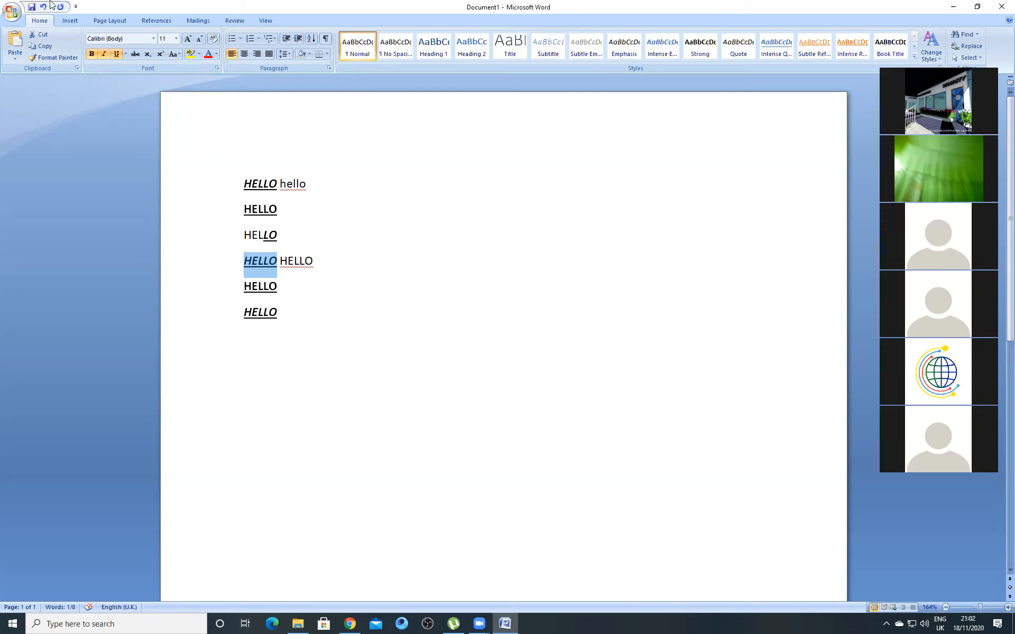
- Remove bold, italic and underline from the first HELLO on the fourth line
click(91, 55)
click(107, 55)
click(116, 54)
click(374, 294)
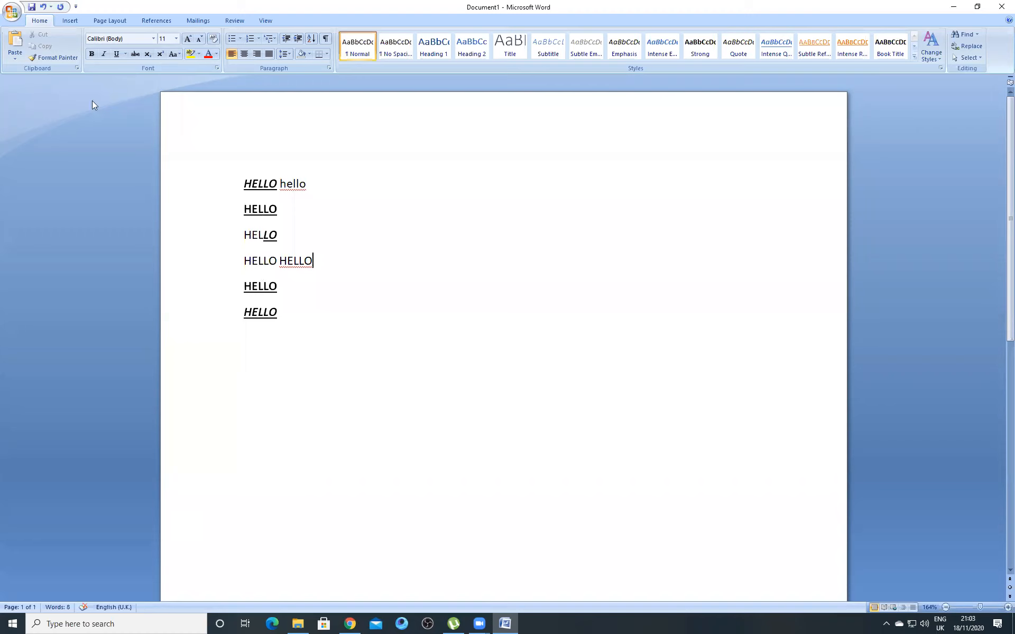
- Save the document in the Documents folder as a Word Document named HELLO
click(12, 12)
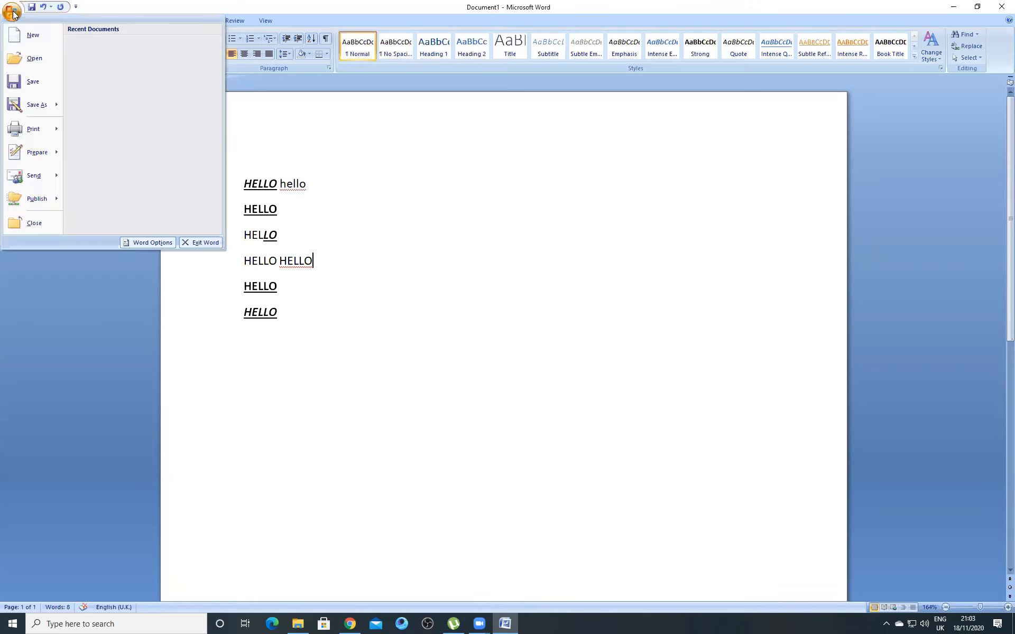
click(30, 83)
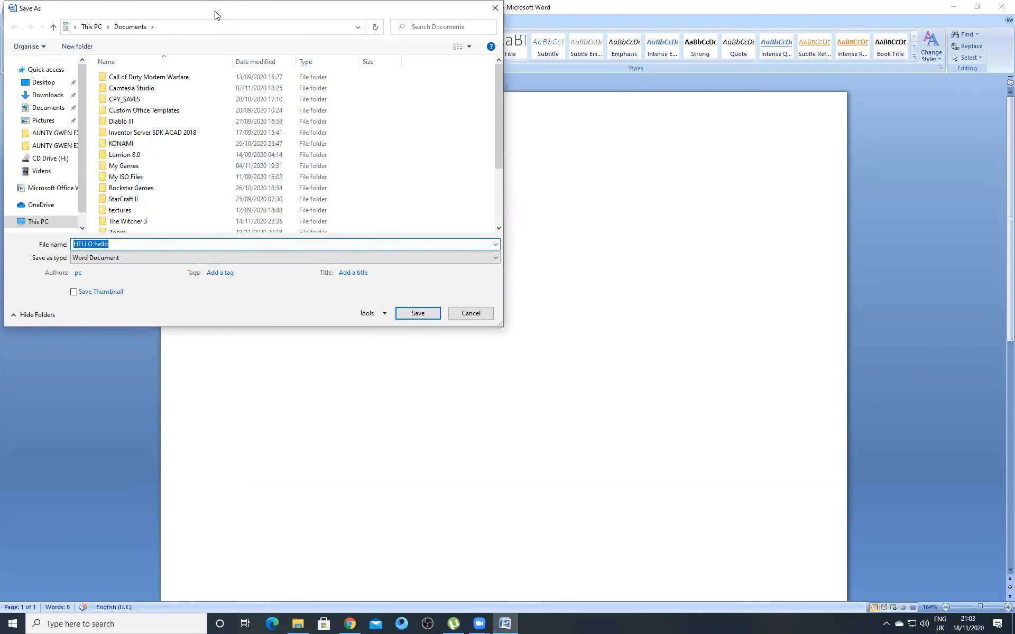
drag(214, 14, 249, 66)
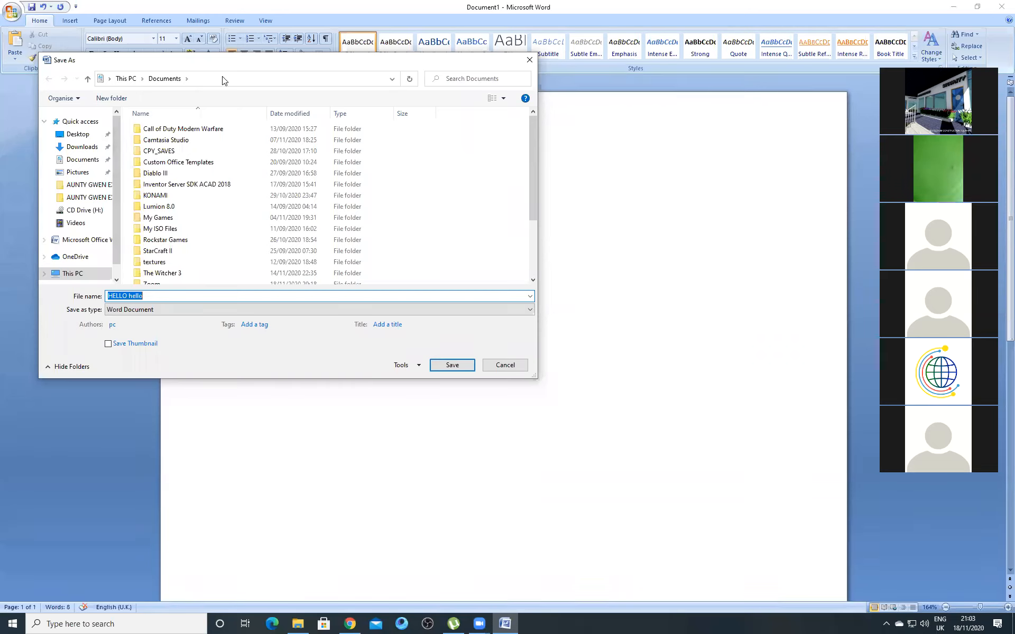
drag(275, 56, 378, 62)
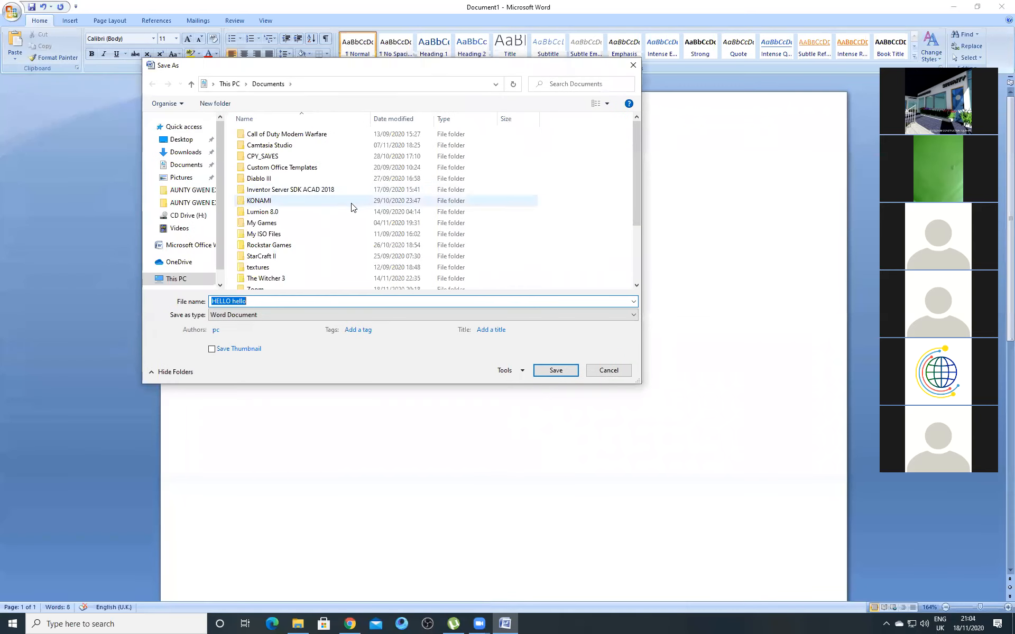
click(251, 302)
key(BackSpace)
key(BackSpace)
key(BackSpace)
key(BackSpace)
key(BackSpace)
key(BackSpace)
key(BackSpace)
key(BackSpace)
key(BackSpace)
key(BackSpace)
text(HELLO)
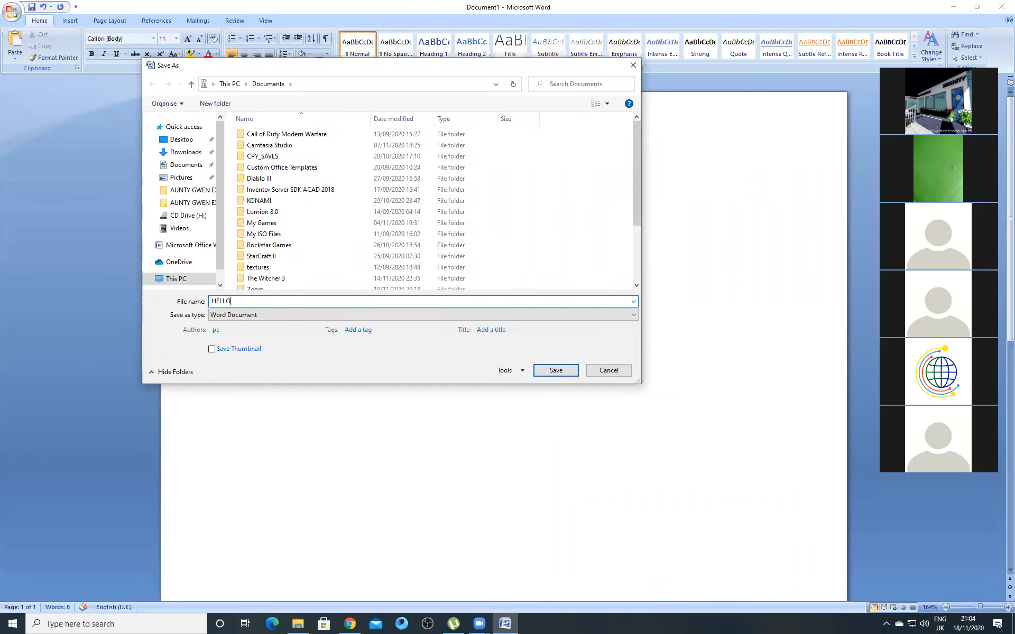
click(556, 371)
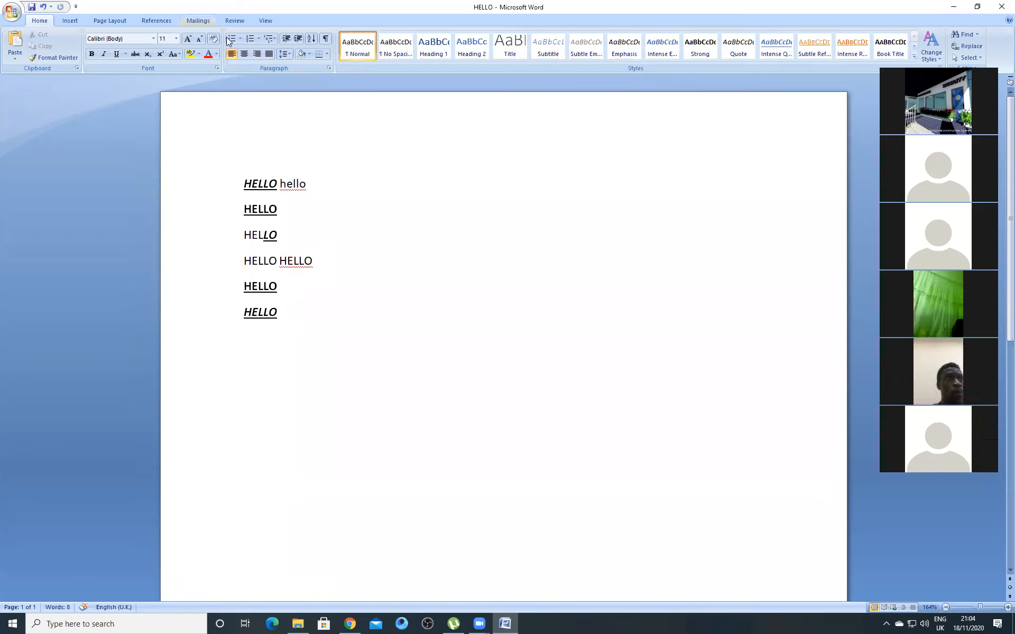
- Minimize the document window and open the Documents folder in File Explorer
click(980, 11)
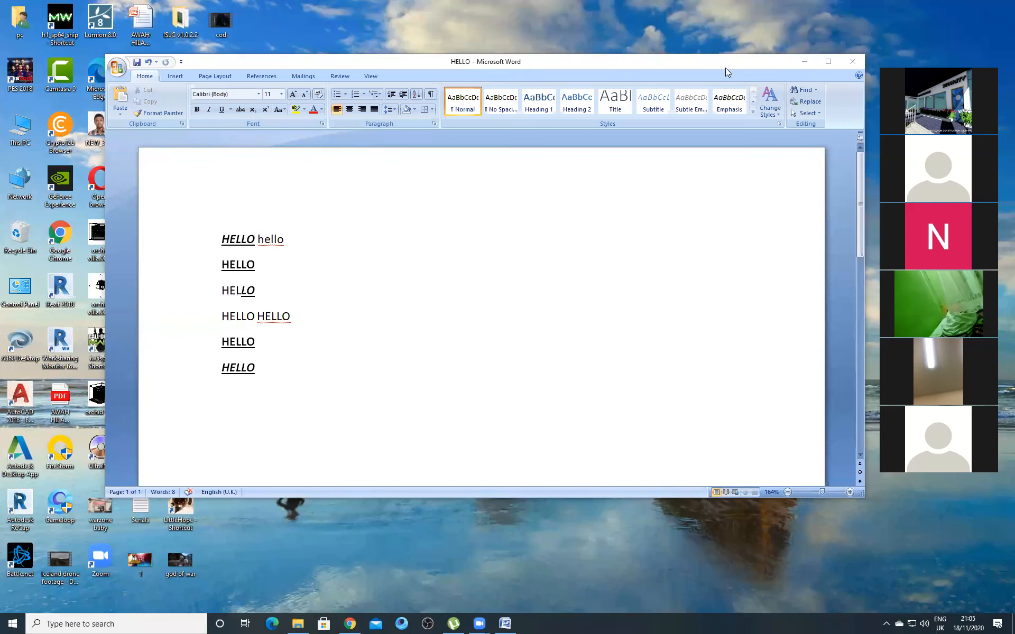
click(806, 63)
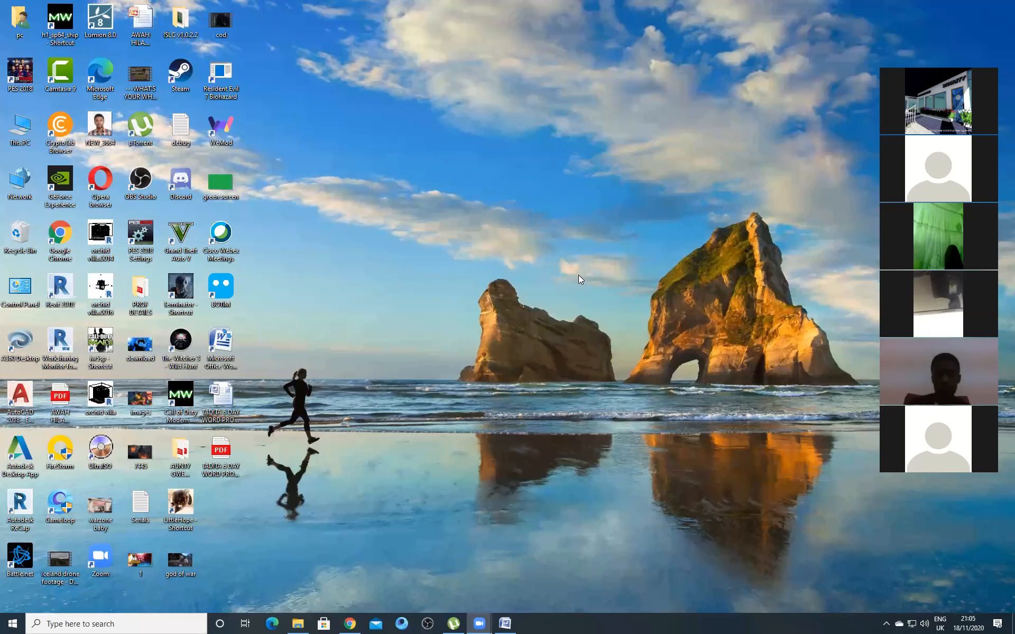
double_click(17, 132)
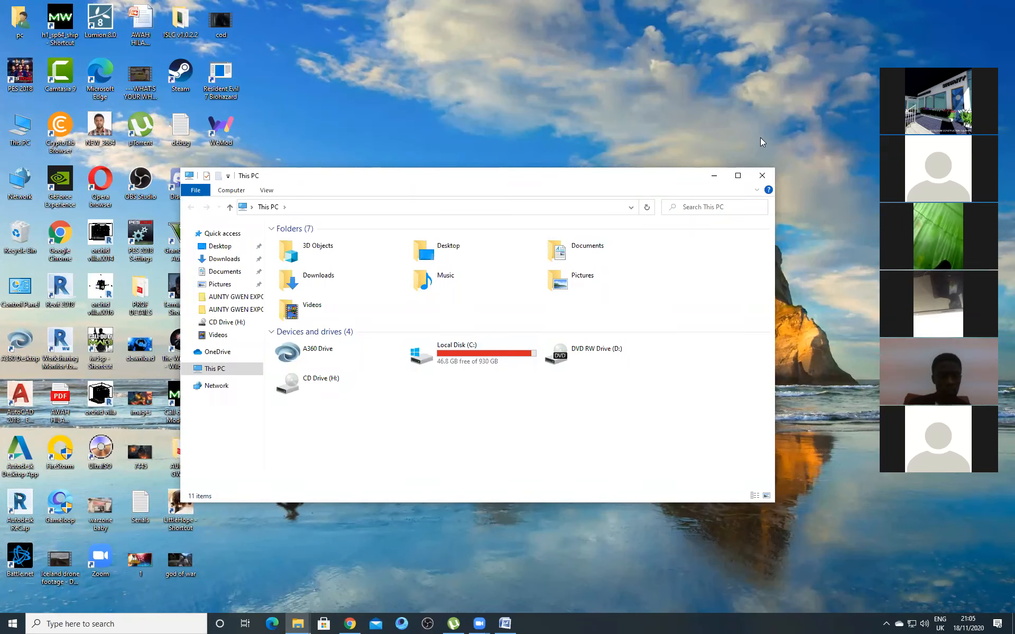
click(737, 176)
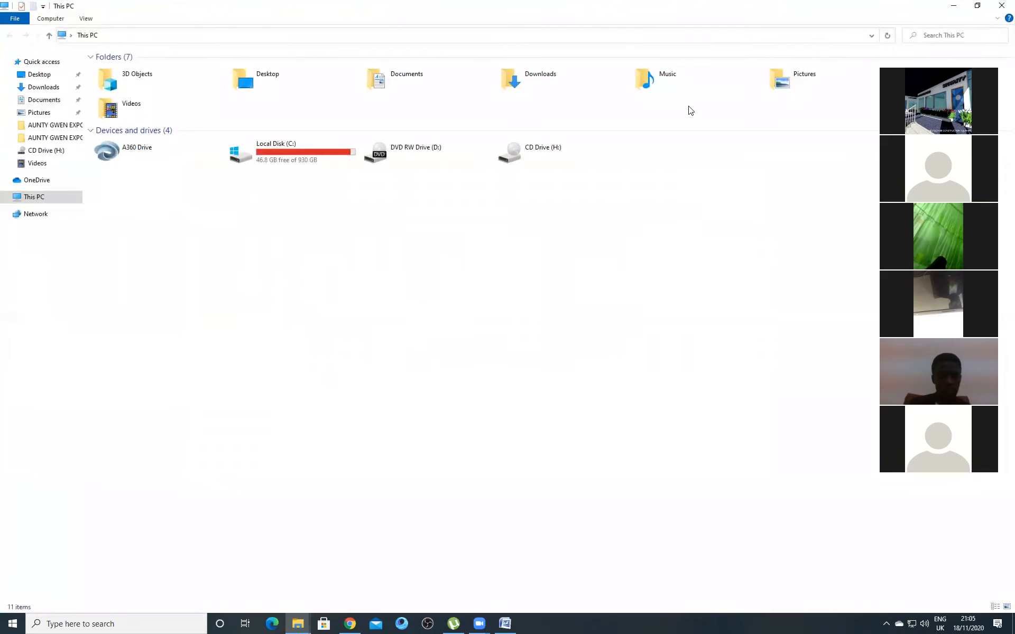
click(813, 26)
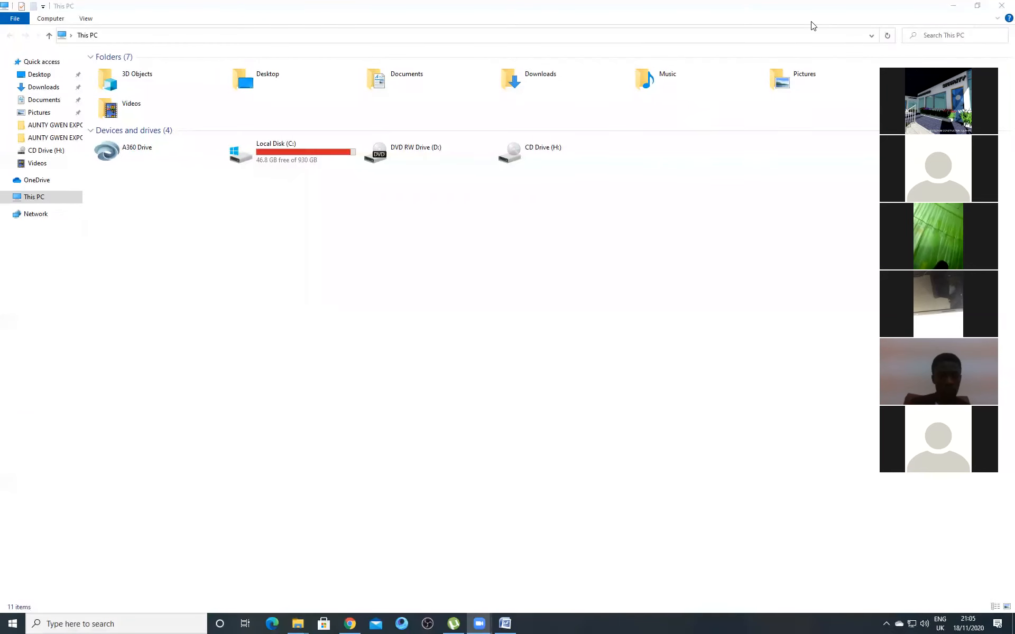
click(976, 6)
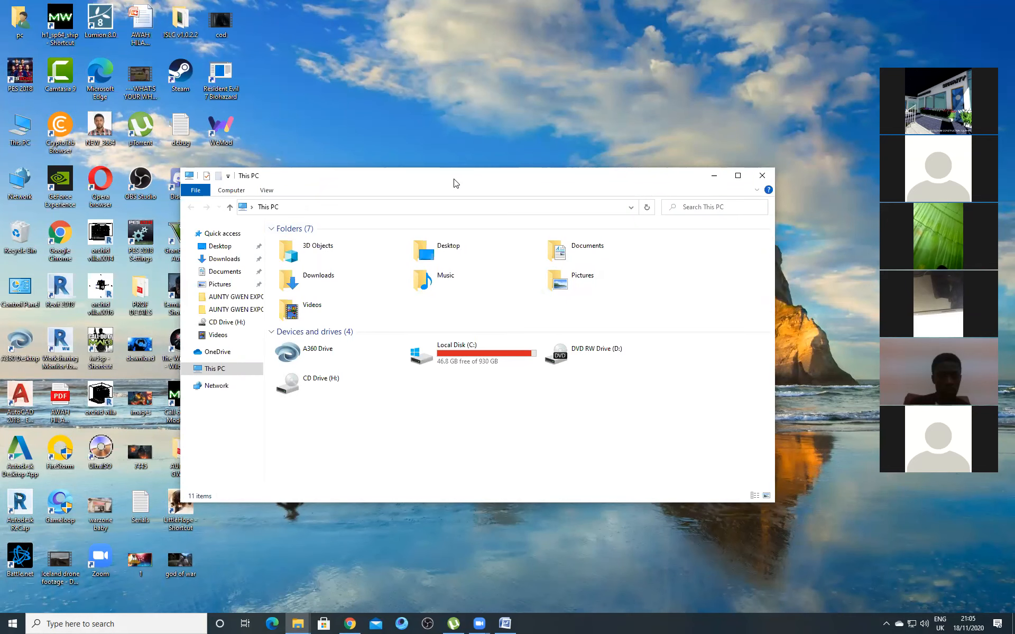
drag(455, 181, 497, 128)
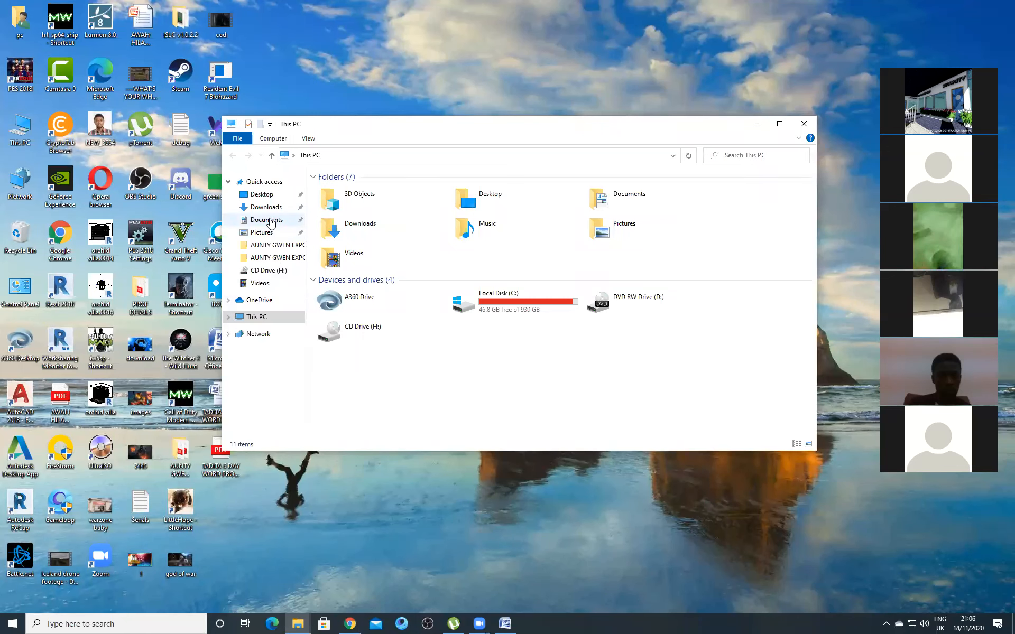
click(270, 222)
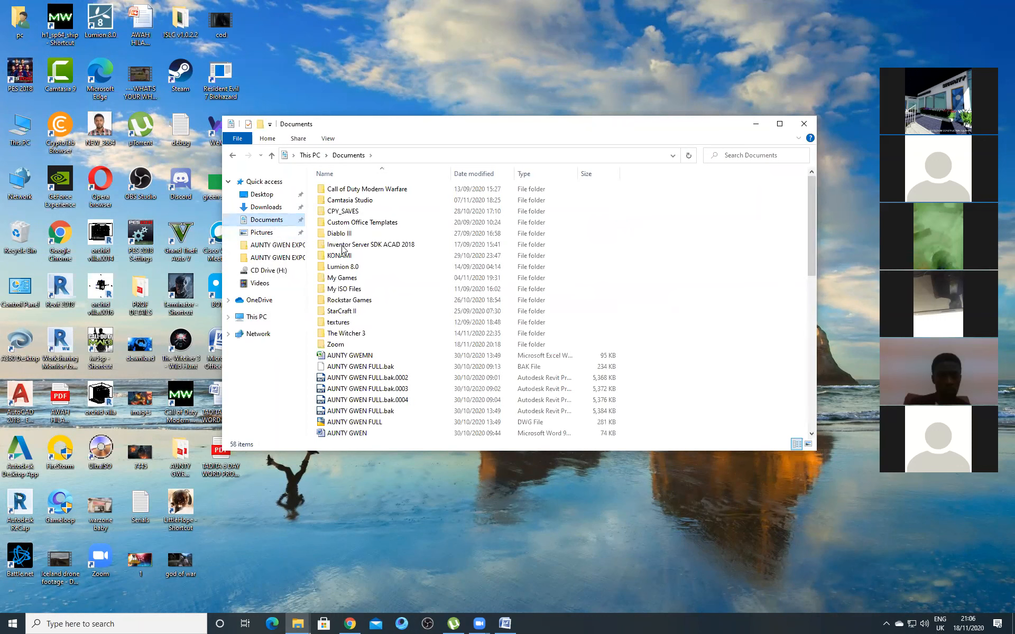
- Look for the saved HELLO file in the Documents folder and close the folder window
scroll(359, 248, down, 7)
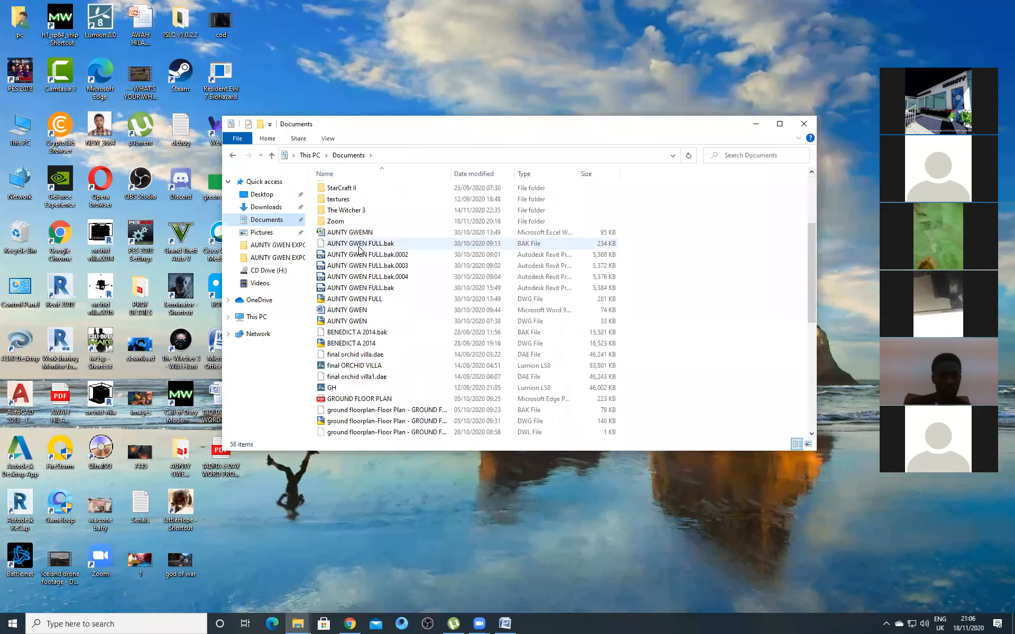
scroll(356, 264, down, 1)
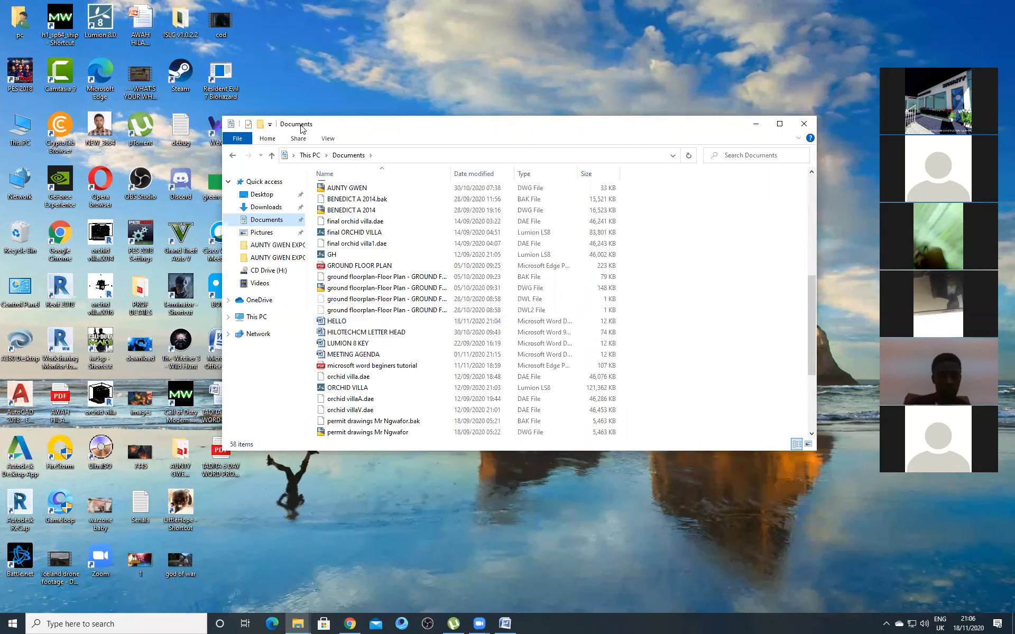
click(803, 124)
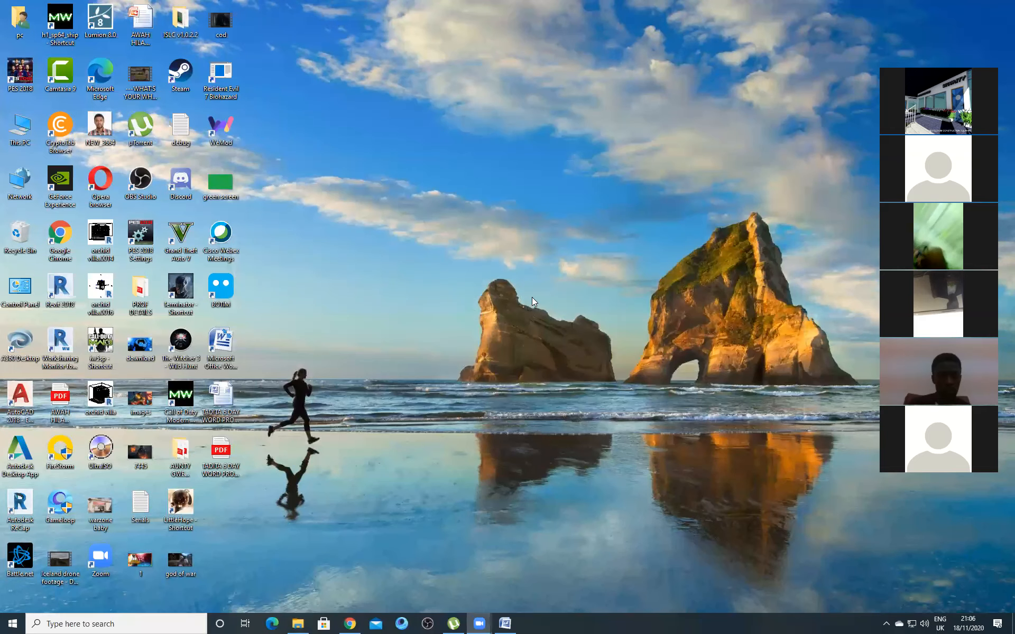
- Bring the HELLO document window back up and maximize it
click(504, 623)
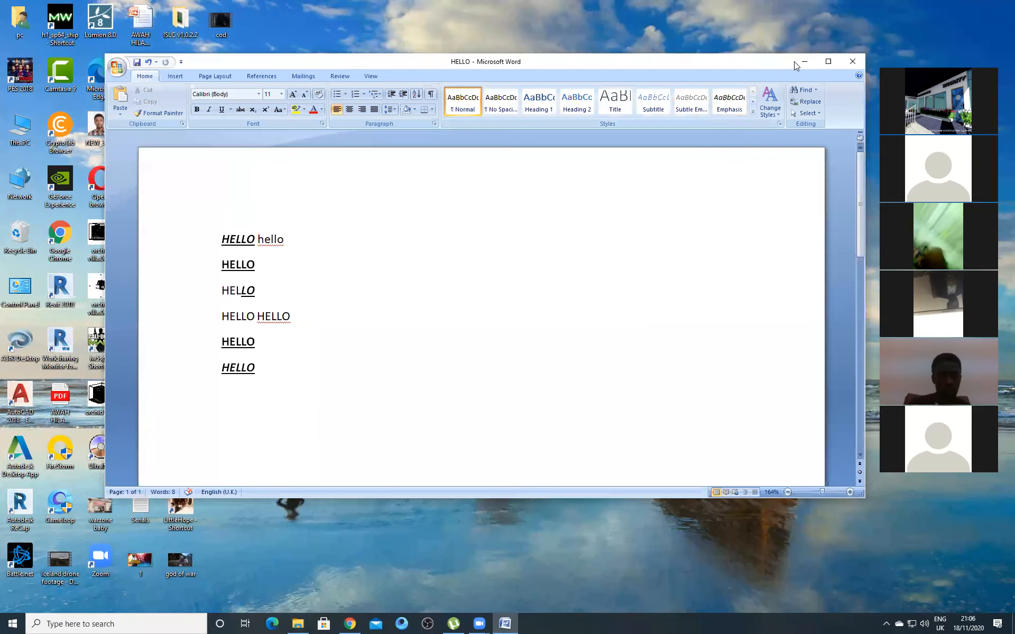
click(805, 63)
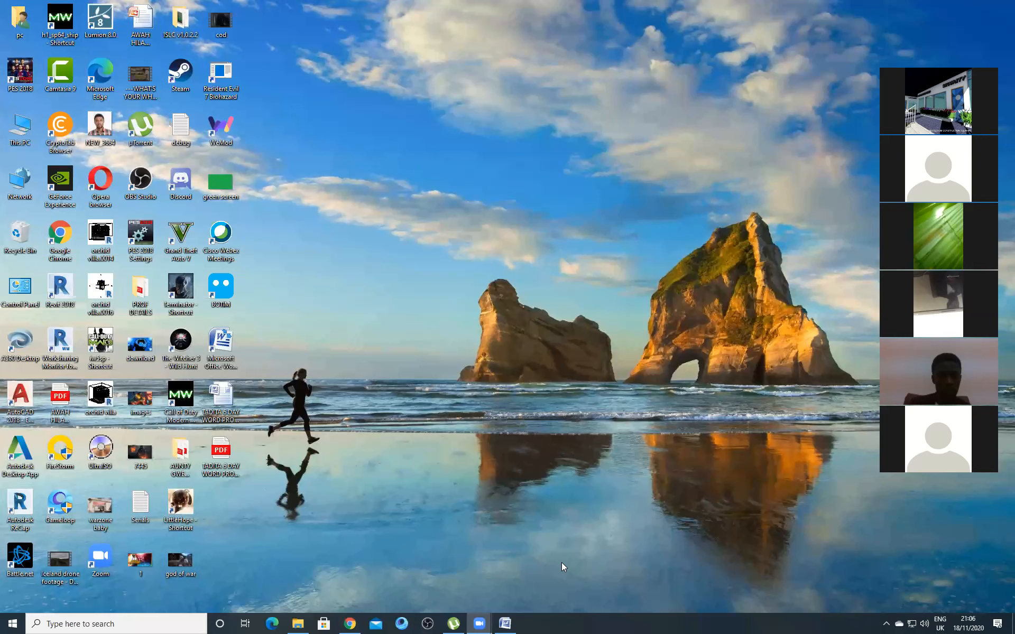
click(506, 624)
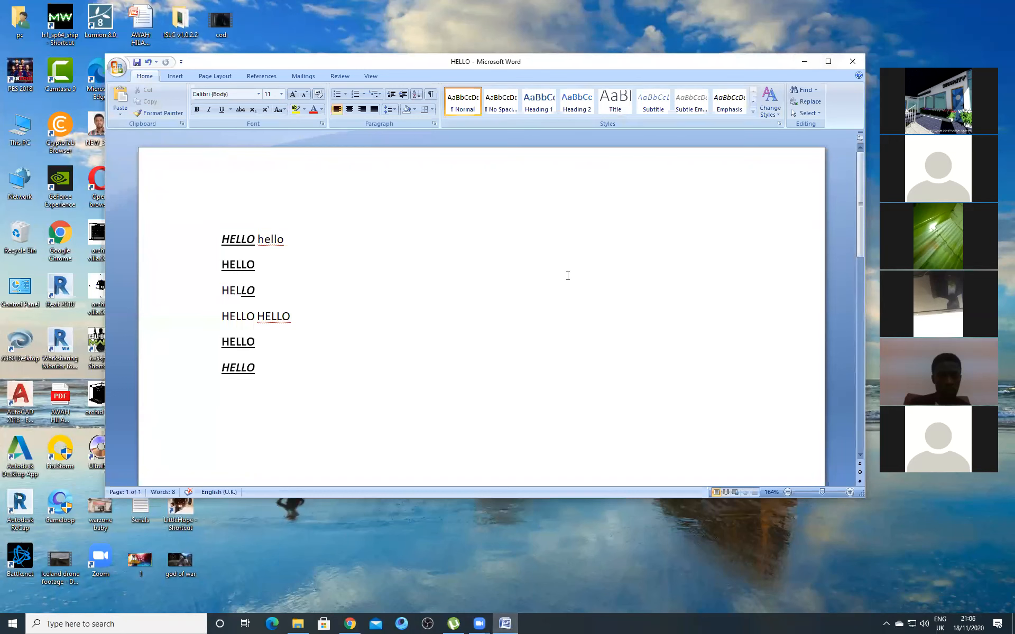
click(828, 62)
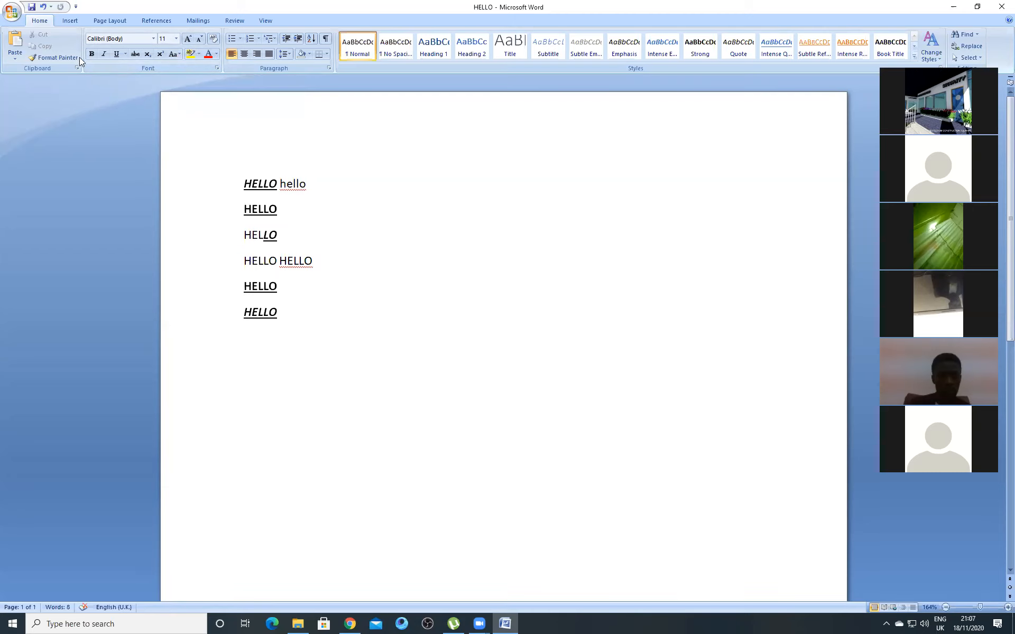
- Create a new blank document
click(12, 12)
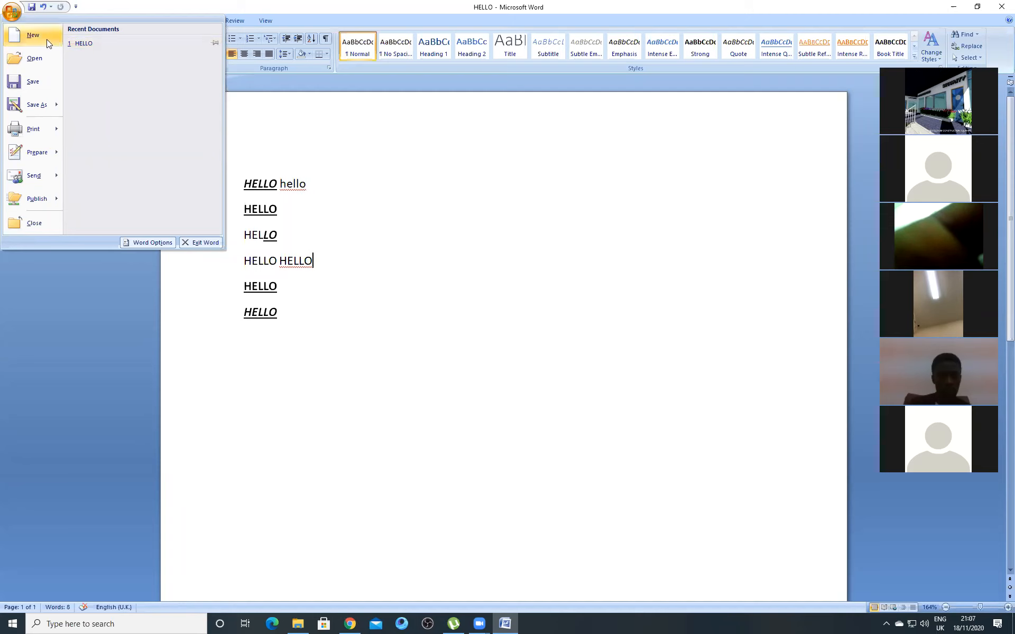
click(9, 13)
click(8, 14)
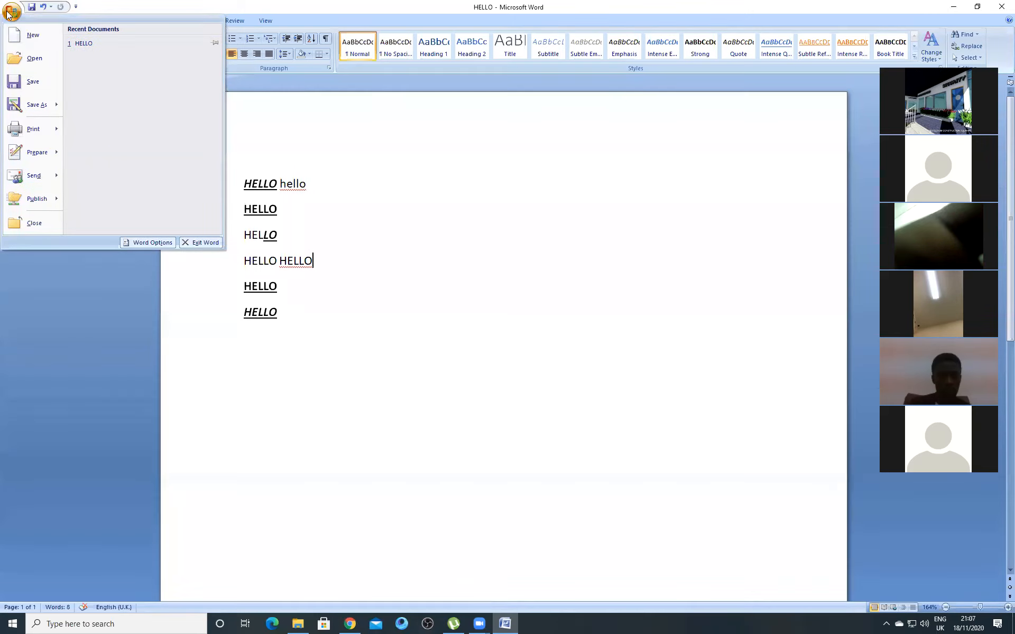
click(27, 36)
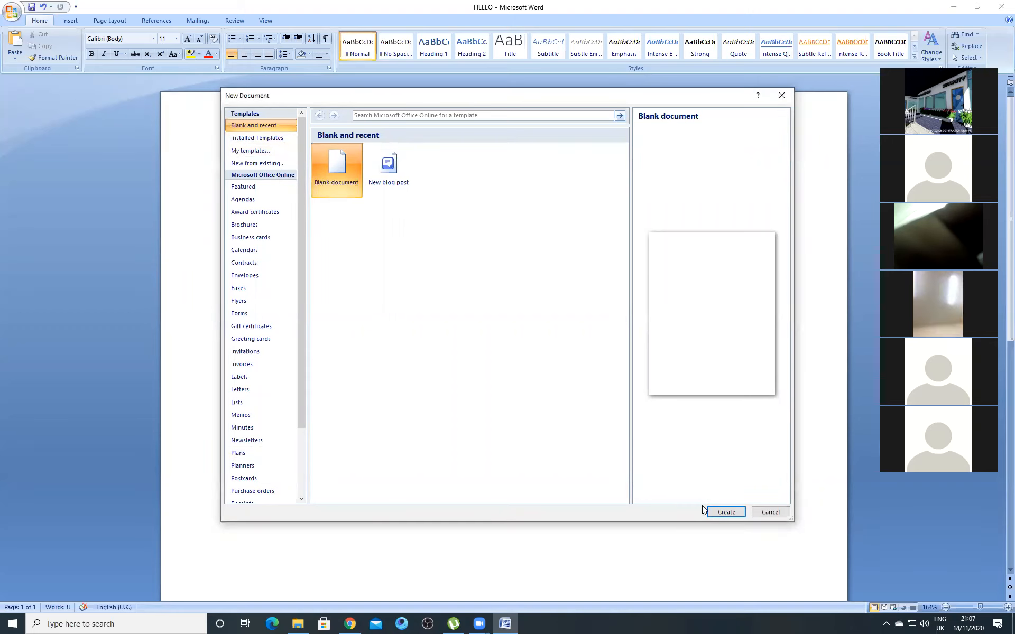
click(725, 512)
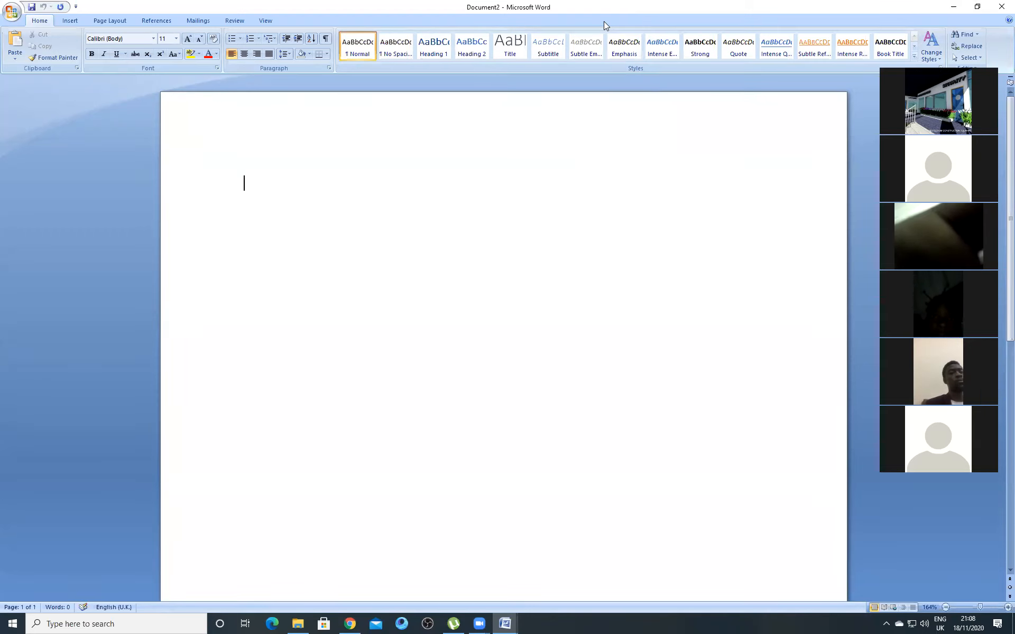
click(974, 8)
click(844, 74)
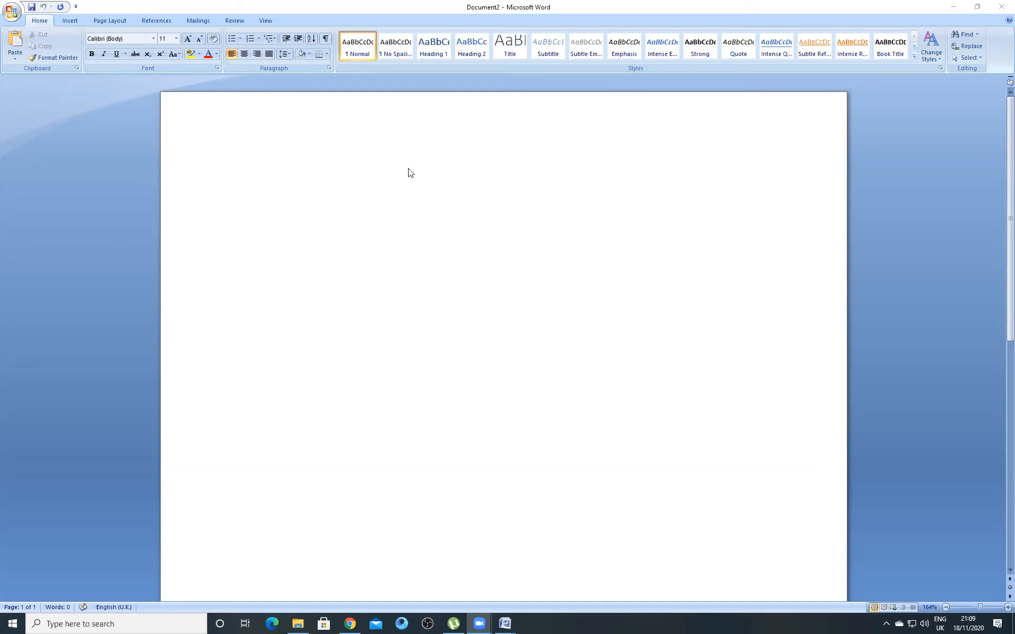
- Write "We are all students and ready to learn" on the first line of the new document
click(233, 175)
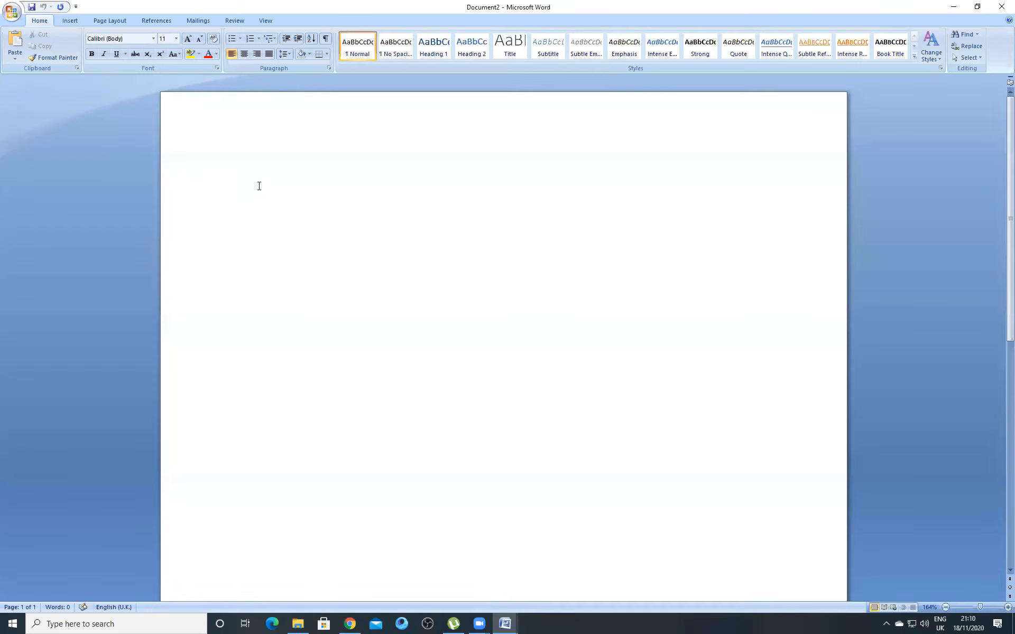
text(We are all students and read)
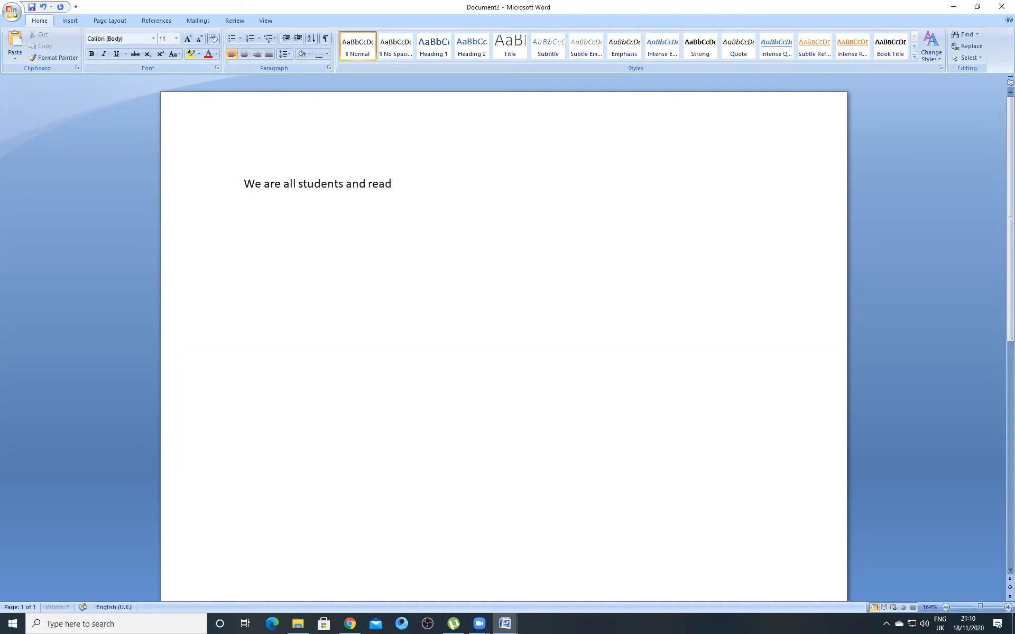
text(y to learn)
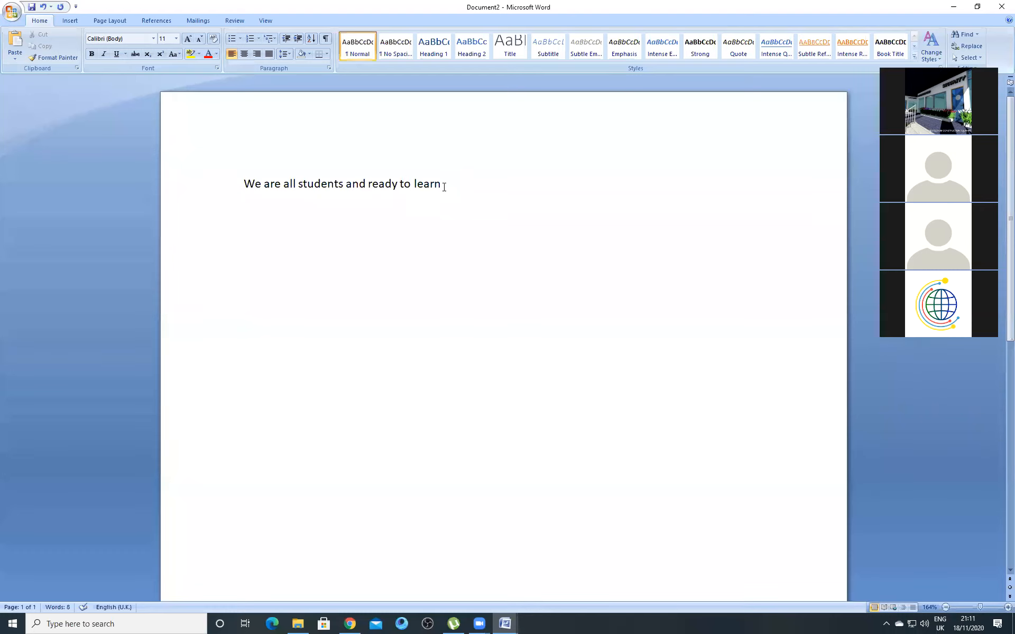
- Copy the sentence and paste it on a new line below
drag(234, 186, 458, 199)
click(459, 213)
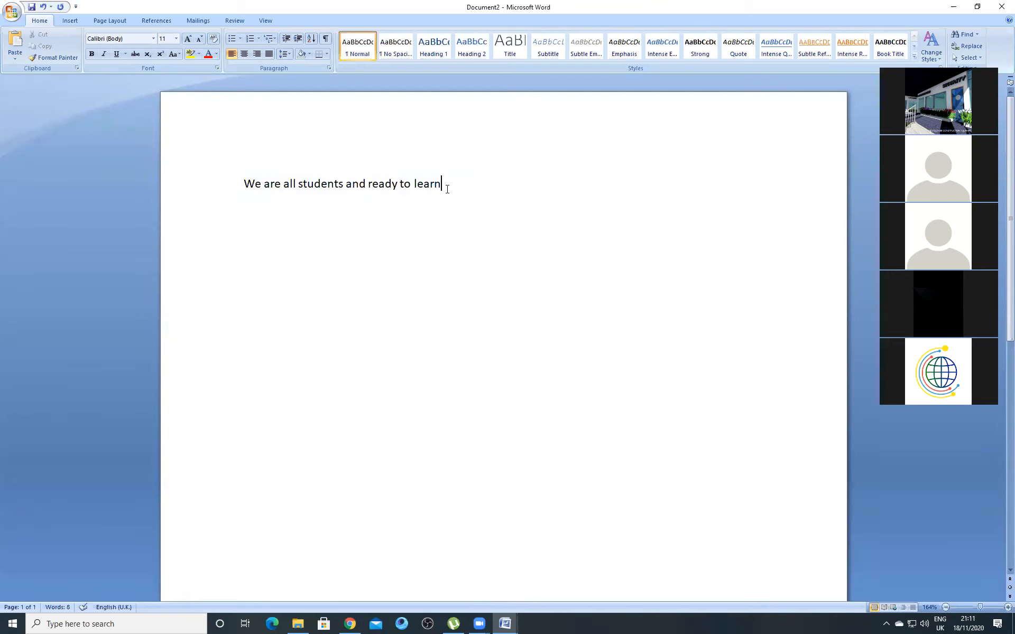
click(225, 190)
key(ctrl+c)
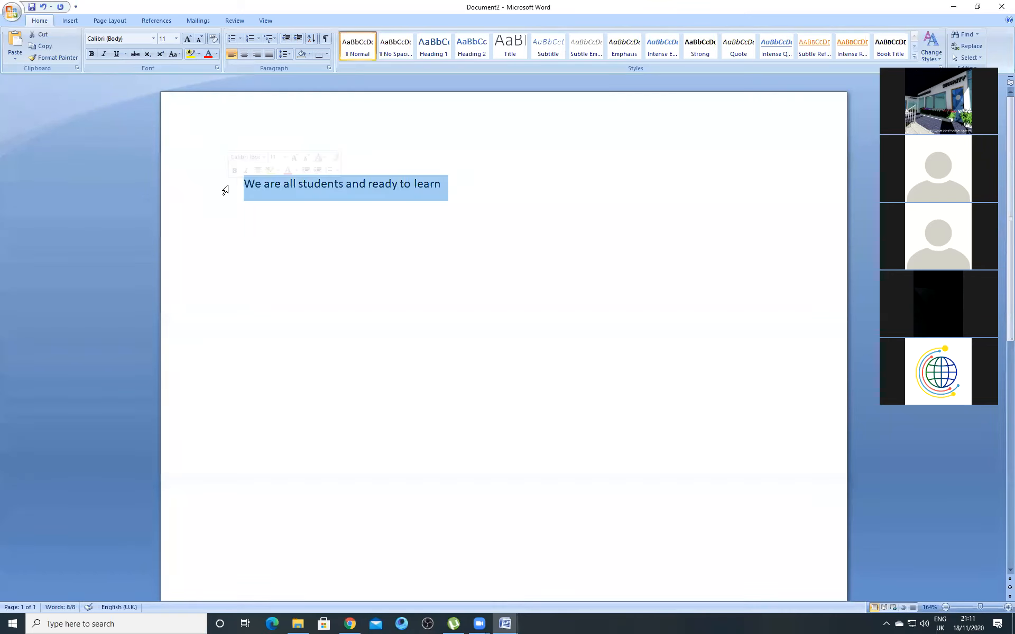
click(459, 185)
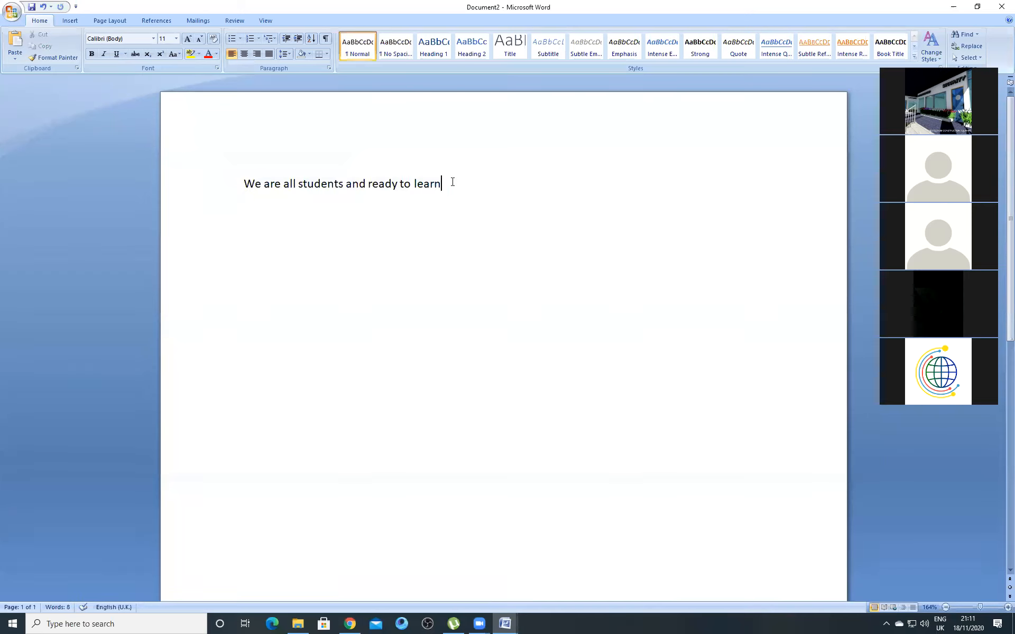
key(Return)
key(ctrl+v)
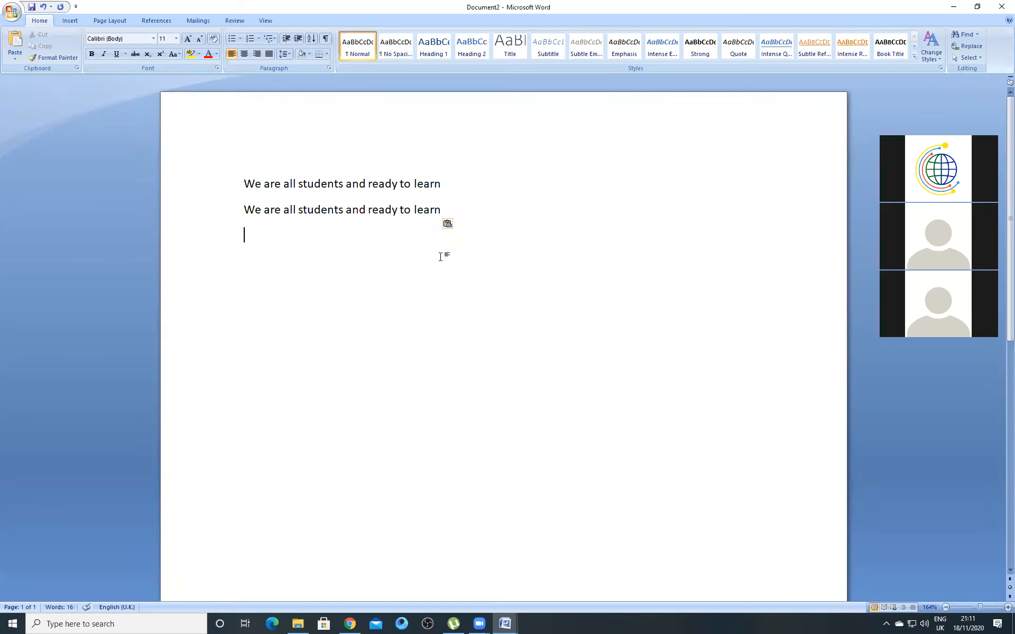
- Change the font of the second sentence to Algerian
click(440, 210)
drag(439, 212, 246, 209)
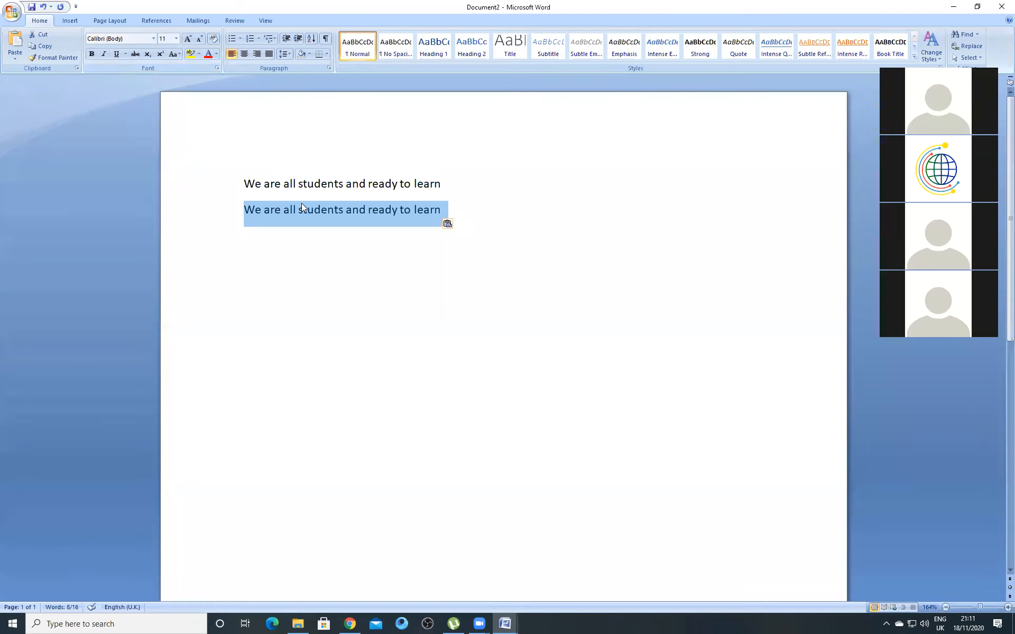
click(153, 39)
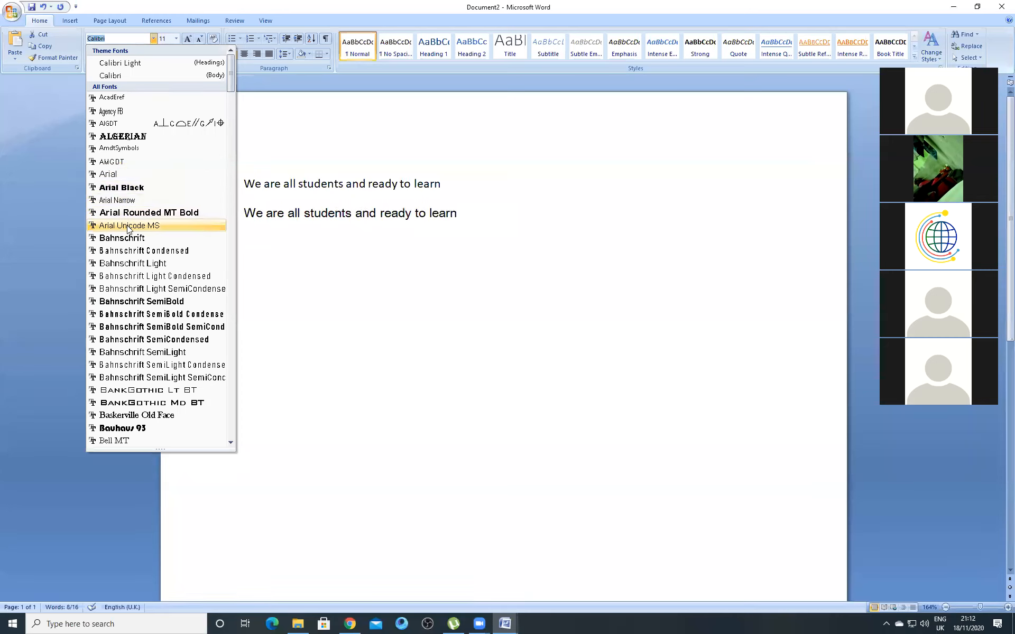
click(119, 136)
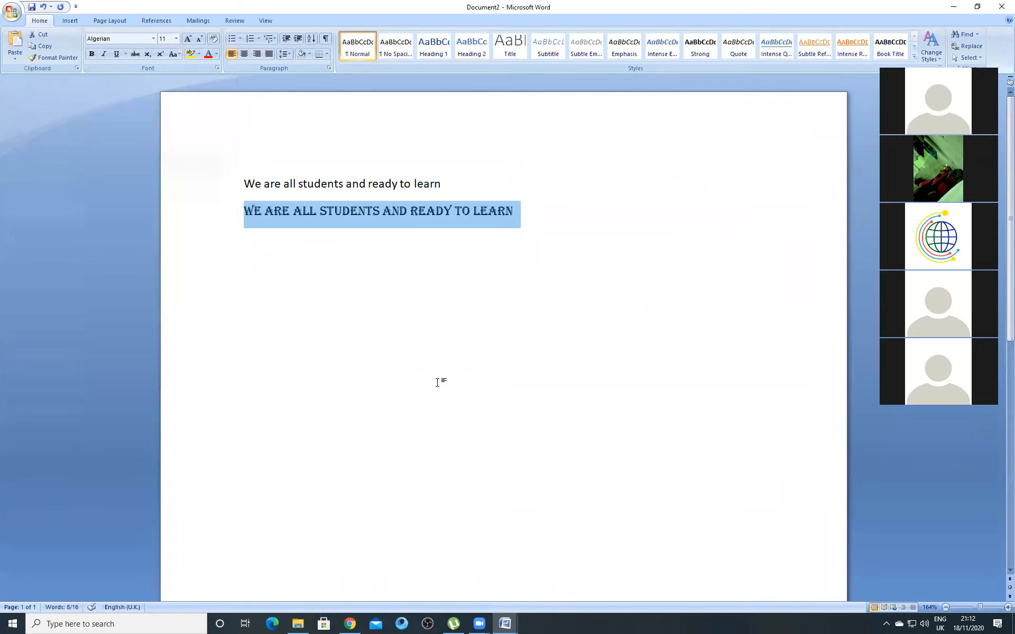
click(532, 220)
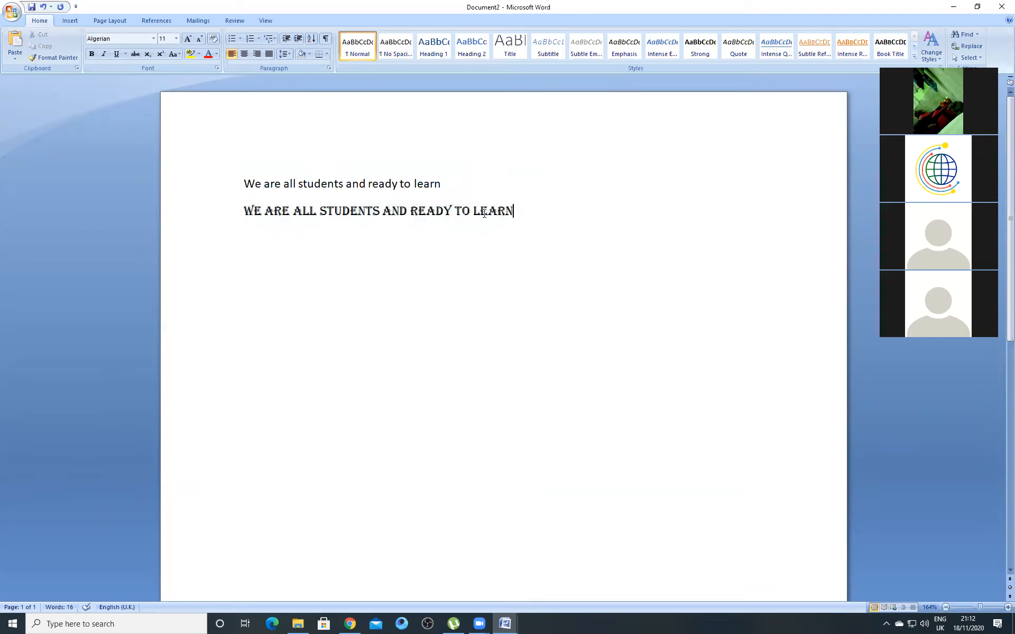
- Copy the first-line sentence and paste it on a new line below the Algerian sentence
drag(446, 183, 243, 183)
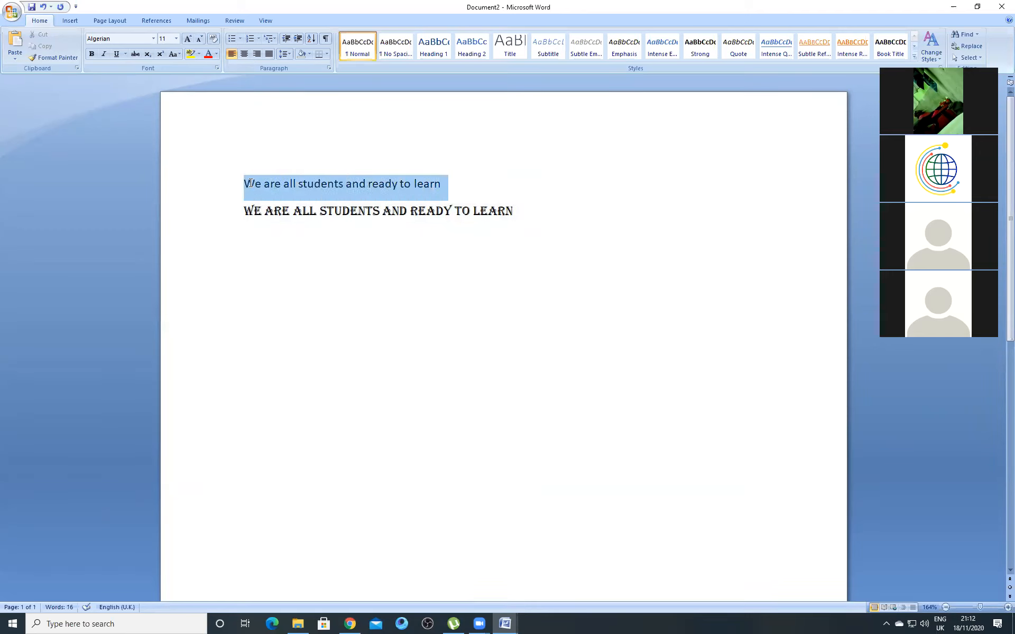
drag(522, 214, 255, 213)
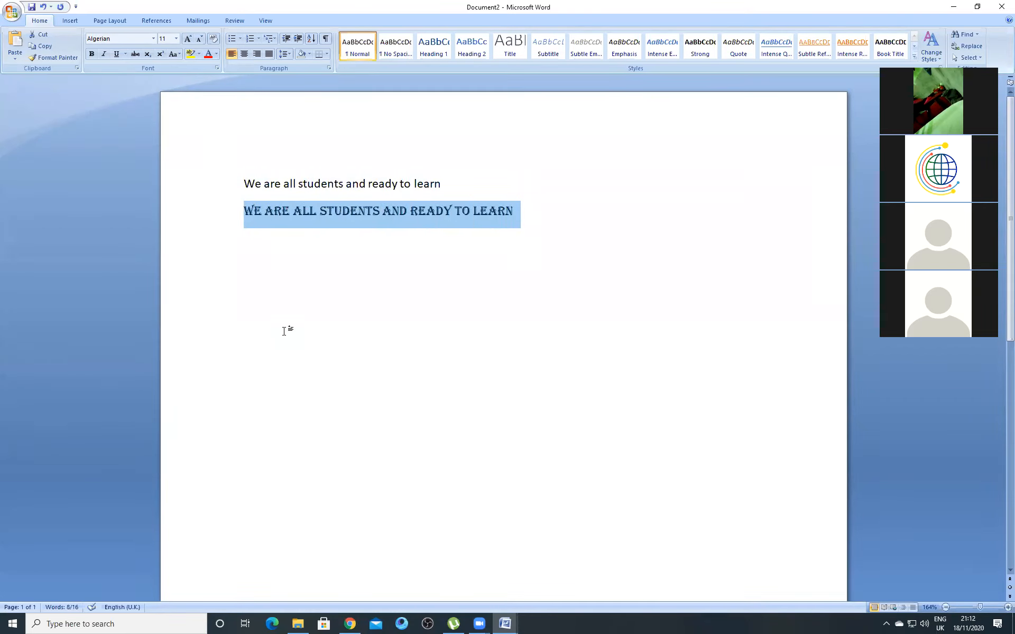
click(456, 187)
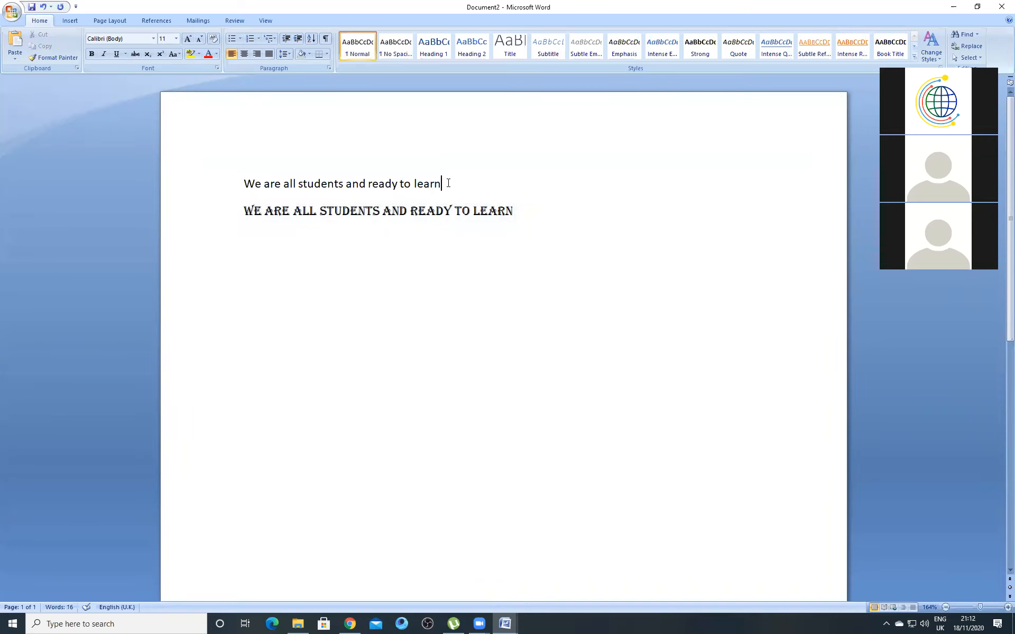
drag(449, 183, 240, 185)
key(ctrl+c)
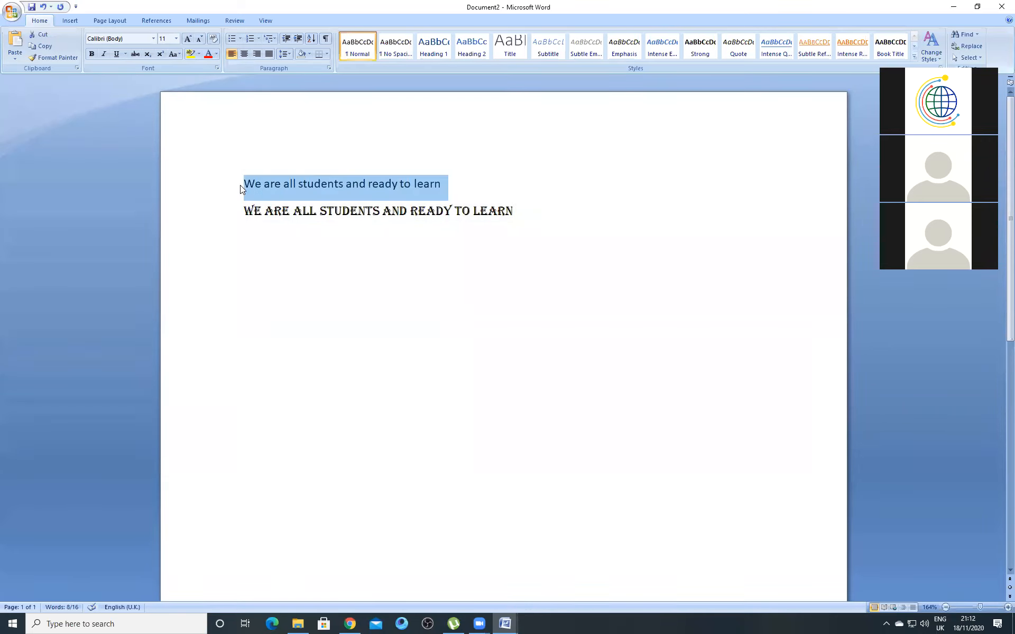
click(519, 212)
key(Return)
key(ctrl+v)
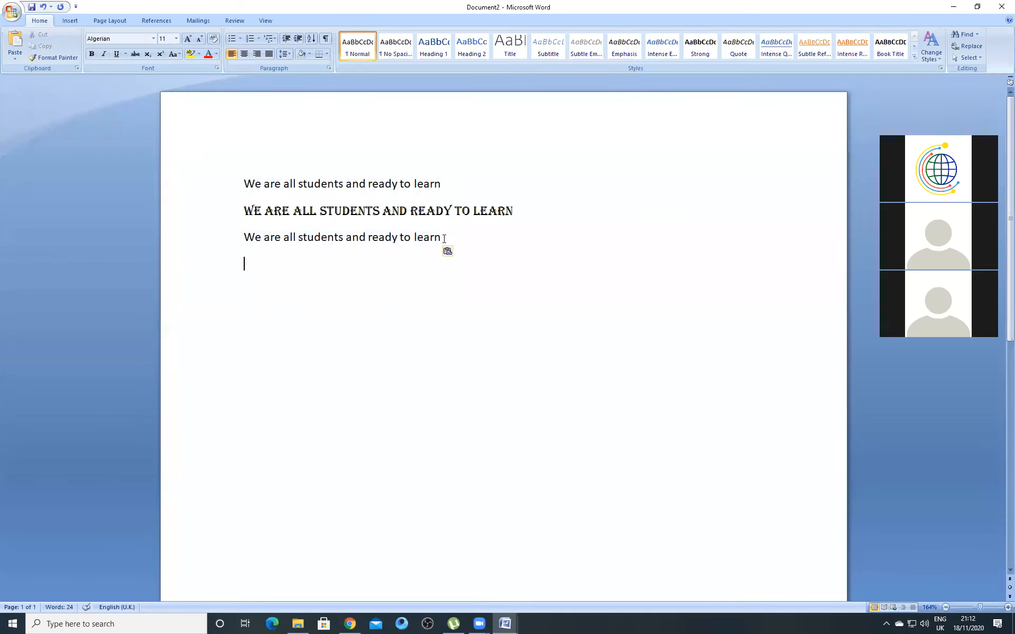
drag(444, 238, 239, 244)
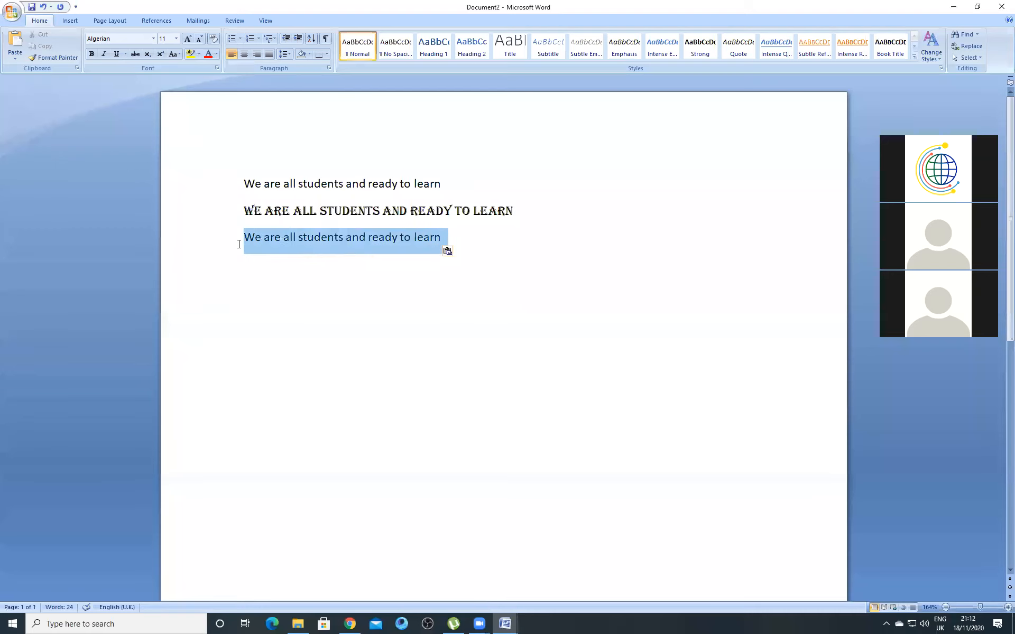
click(445, 238)
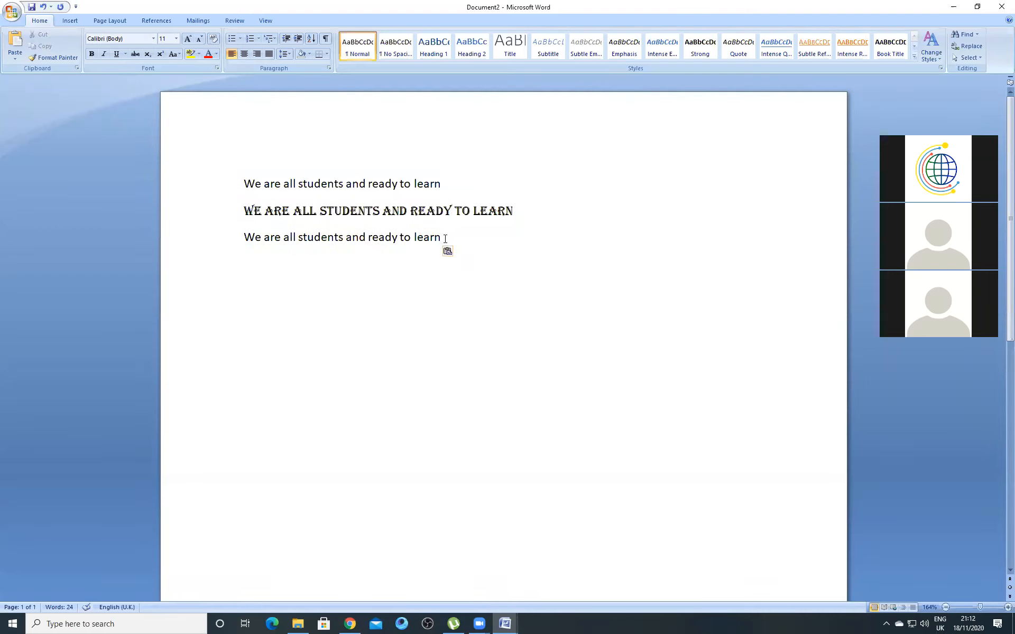
drag(444, 238, 239, 240)
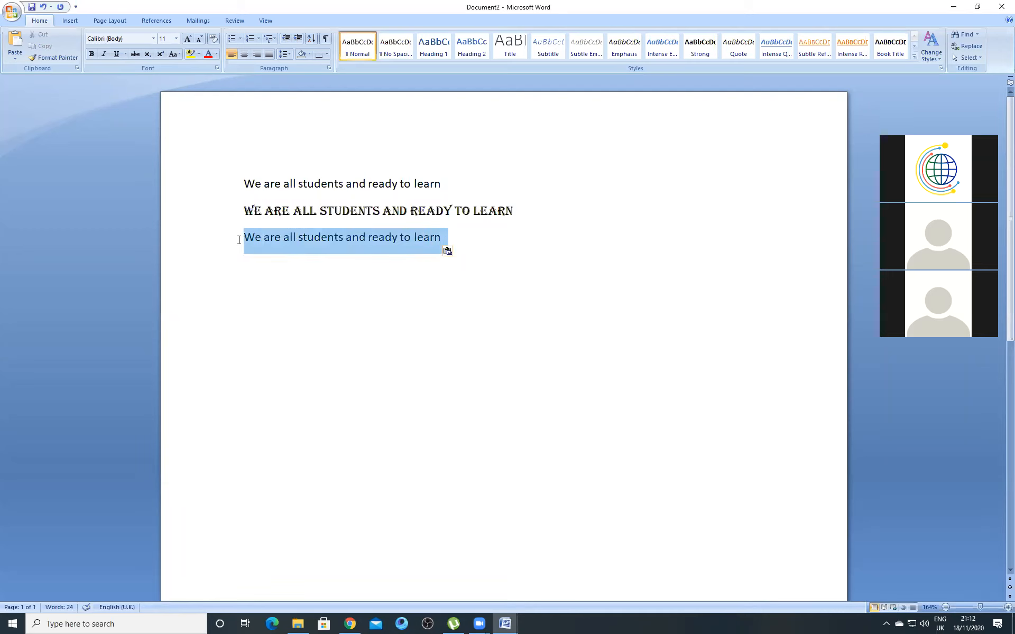
click(447, 239)
drag(446, 238, 229, 236)
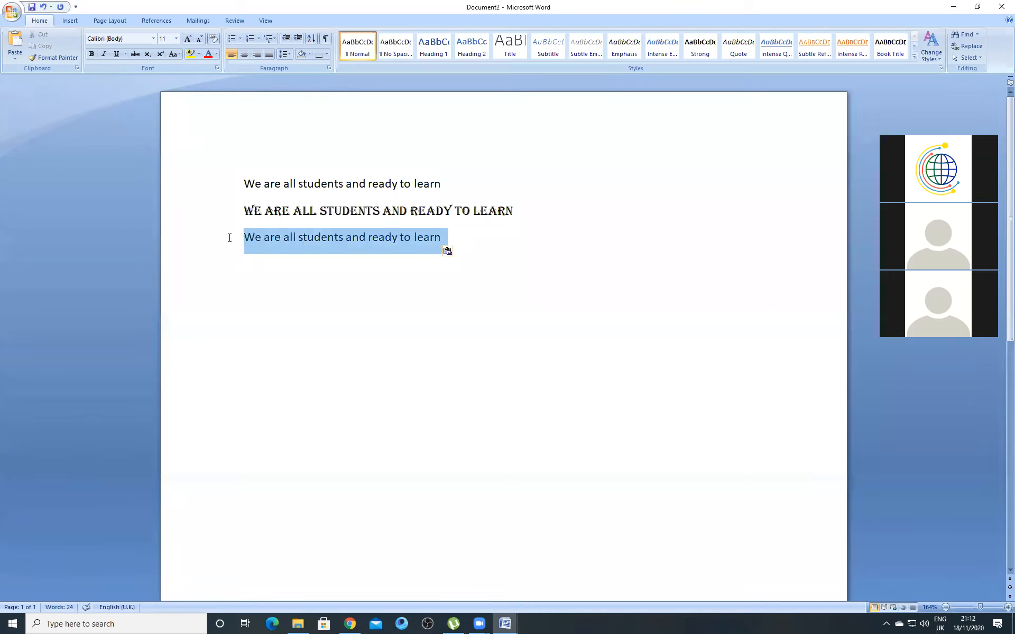
- Select the entire third sentence character by character backwards from its end and copy it
click(451, 235)
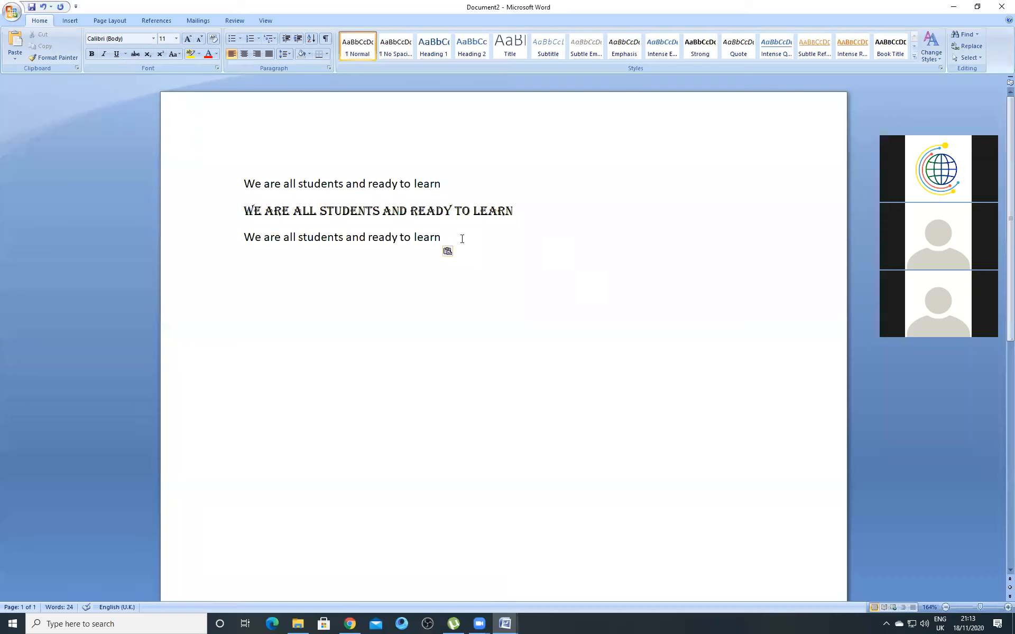
key(shift+Left)
key(shift+Left)
key(shift+Left)
key(shift+Left)
key(shift+Left)
key(shift+Left)
key(shift+Left)
key(shift+Left)
key(shift+Left)
key(shift+Left)
key(shift+Left)
key(shift+Left)
key(shift+Left)
key(shift+Left)
key(shift+Left)
key(shift+Left)
key(shift+Left)
key(shift+Left)
key(shift+Left)
key(shift+Left)
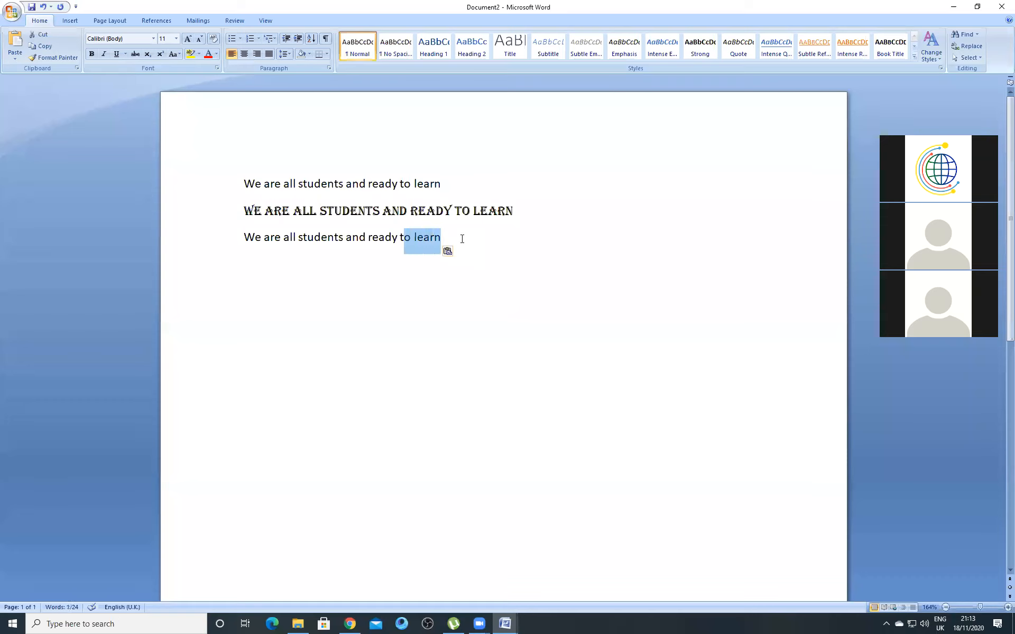
key(shift+Left)
key(shift+Left)
key(shift+Left)
key(shift+Left)
key(shift+Left)
key(shift+Left)
key(shift+Left)
key(shift+Left)
key(shift+Left)
key(shift+Left)
key(ctrl+c)
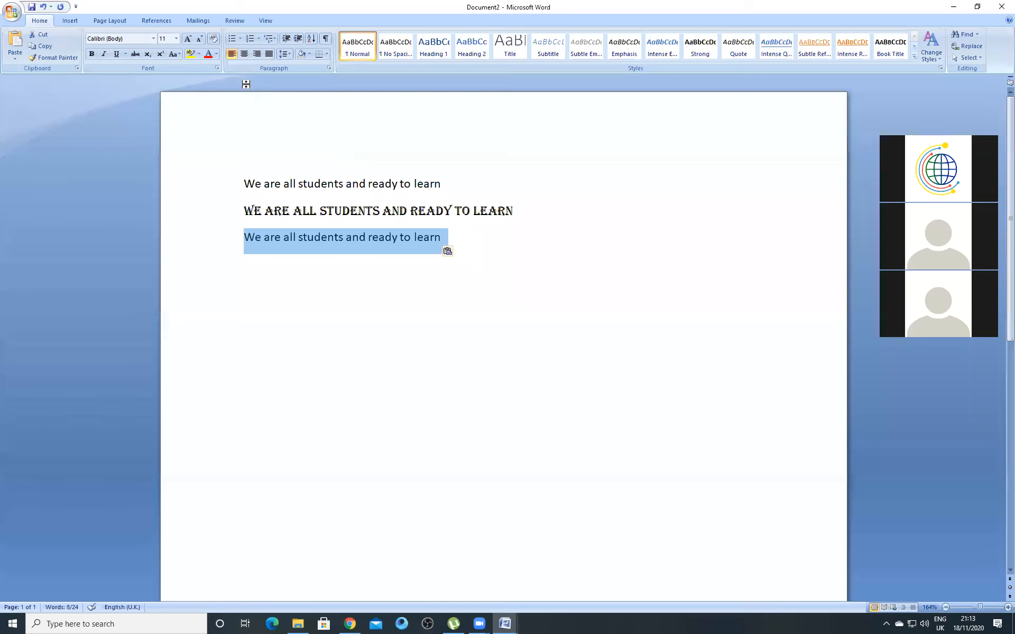
- Change the font of the third sentence to Arial Black
click(153, 39)
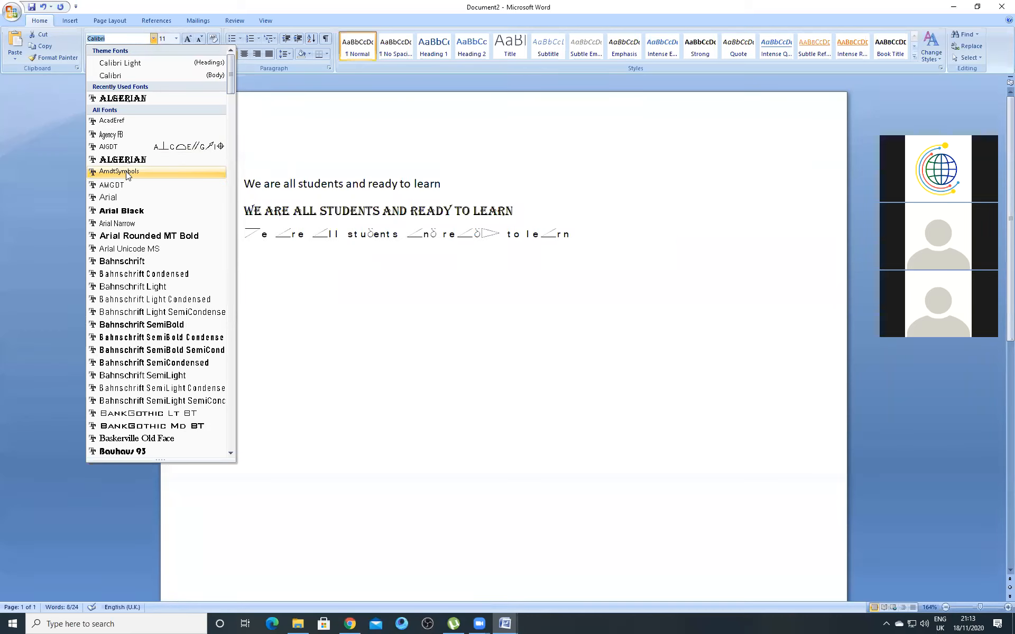
click(126, 211)
click(543, 277)
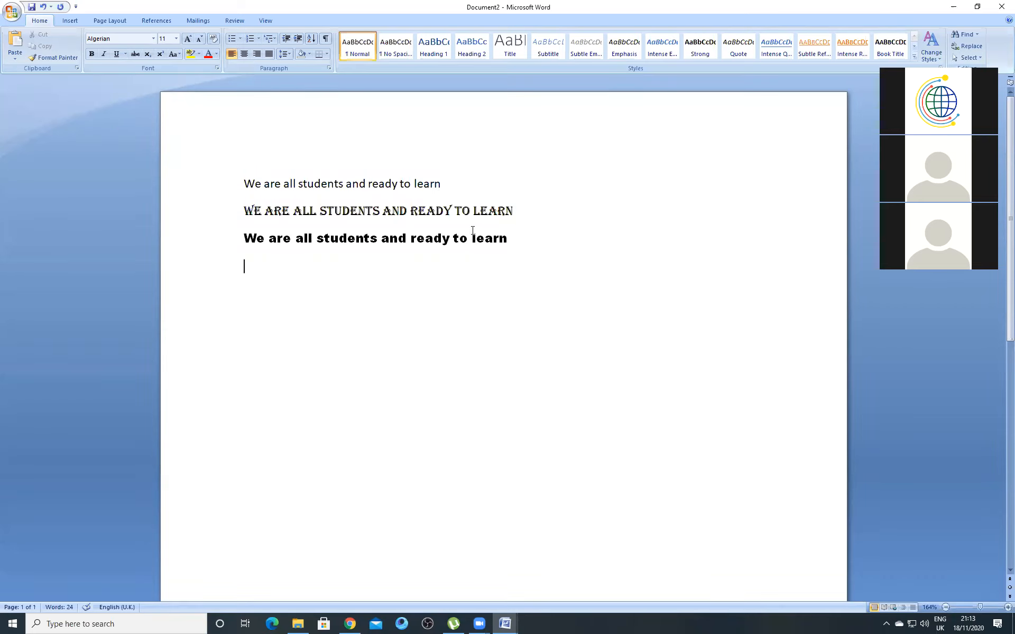
- Paste the sentence as a fourth line, copy it, and set its font size to 14
key(ctrl+v)
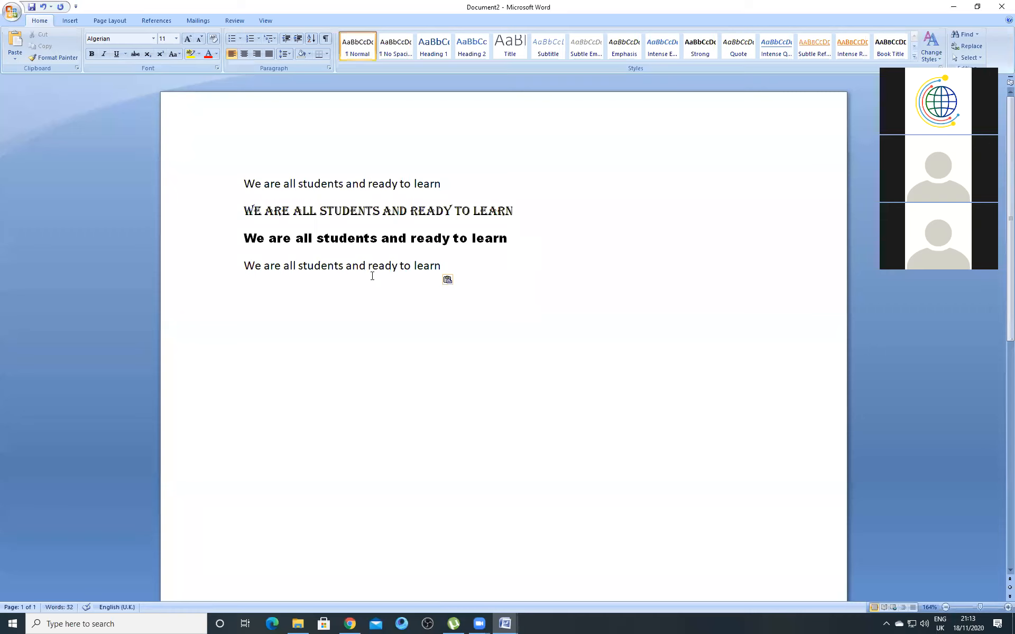
drag(444, 267, 259, 266)
key(ctrl+c)
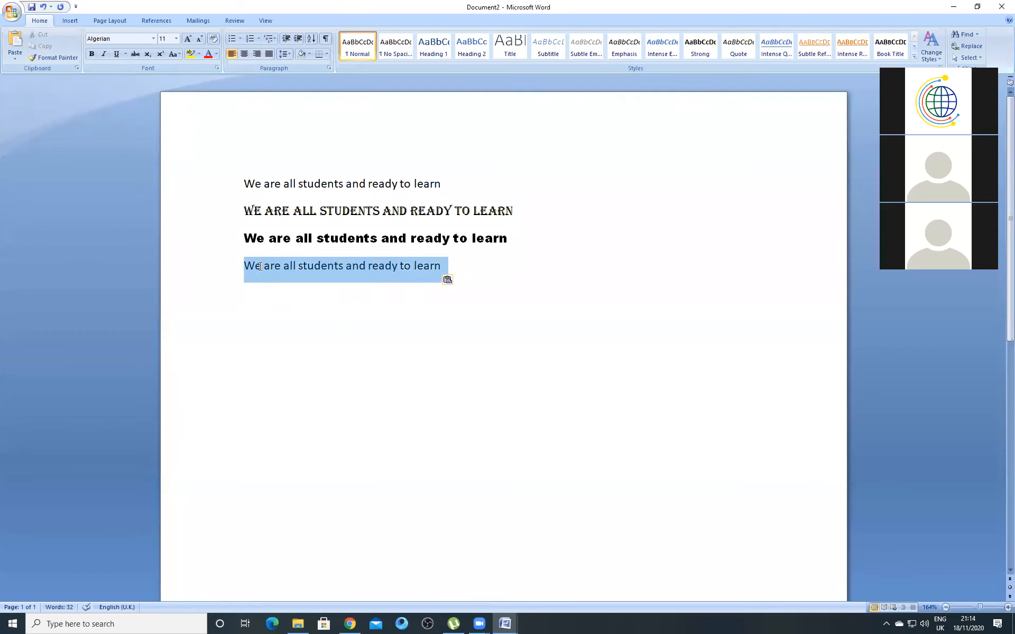
click(176, 38)
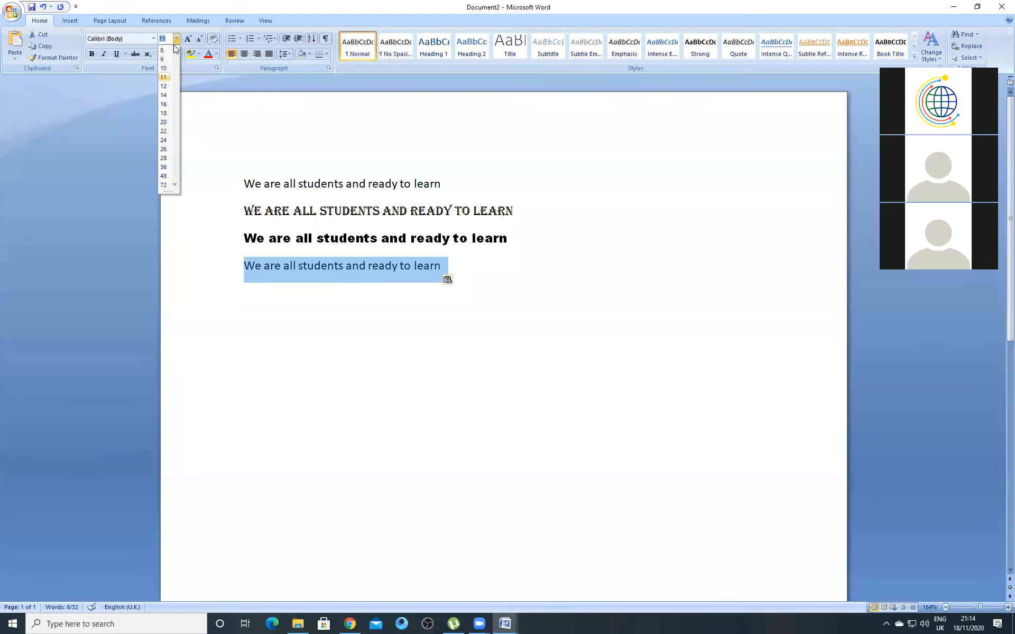
click(165, 96)
click(499, 296)
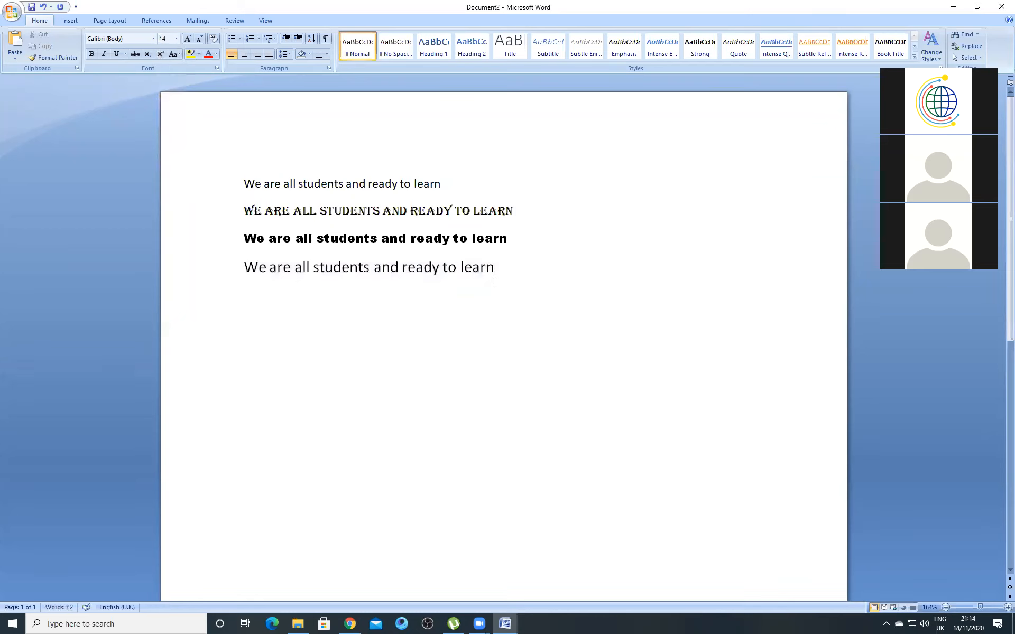
- Paste the sentence again below the size 14 line, copy it, and set its font size to 8
key(Return)
key(ctrl+v)
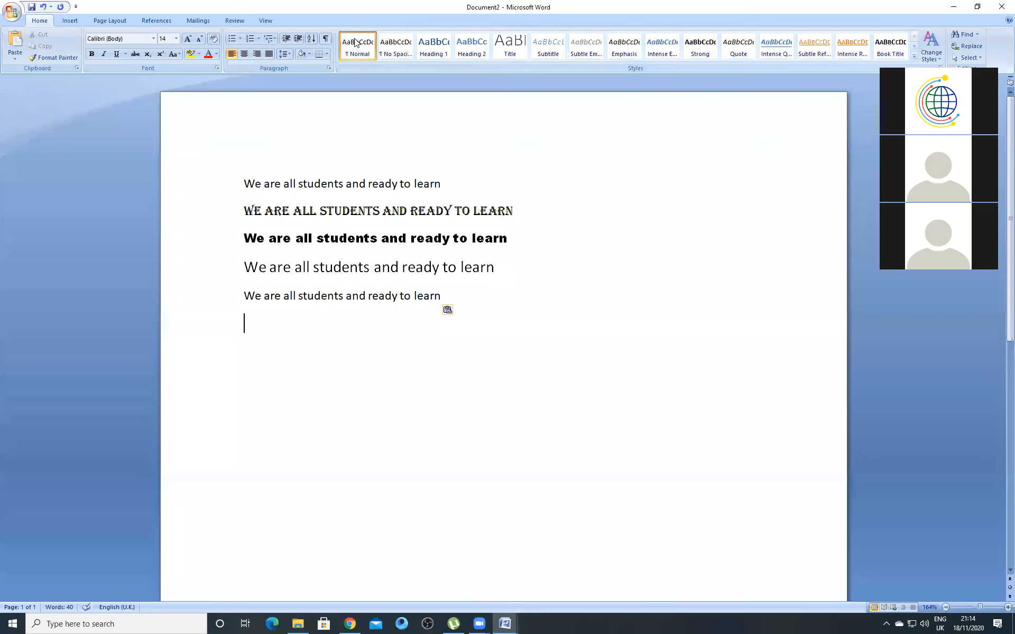
click(442, 297)
drag(442, 296, 226, 294)
key(ctrl+c)
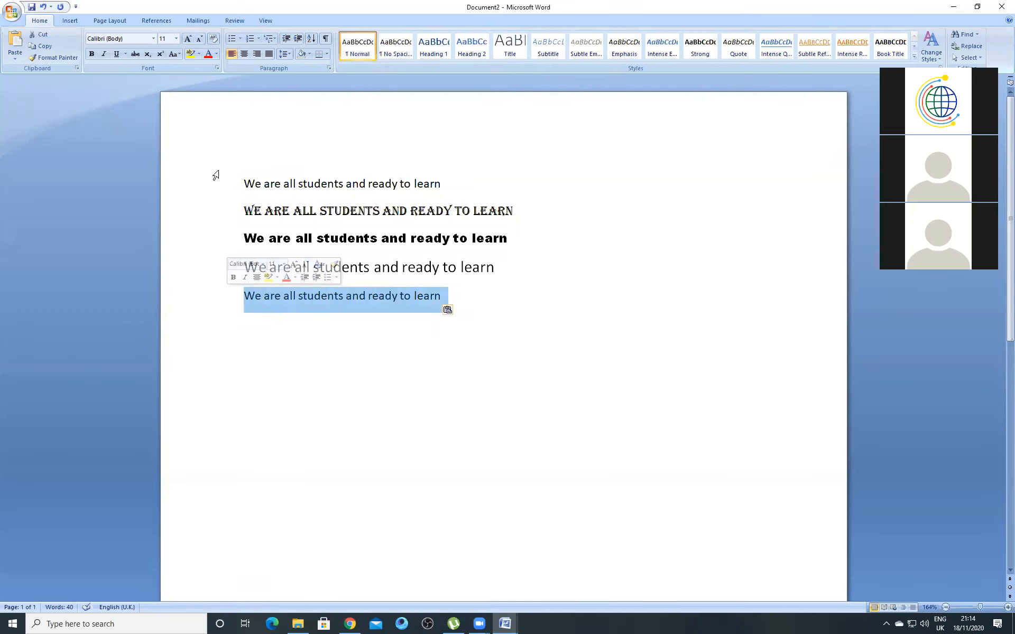
click(175, 39)
click(163, 49)
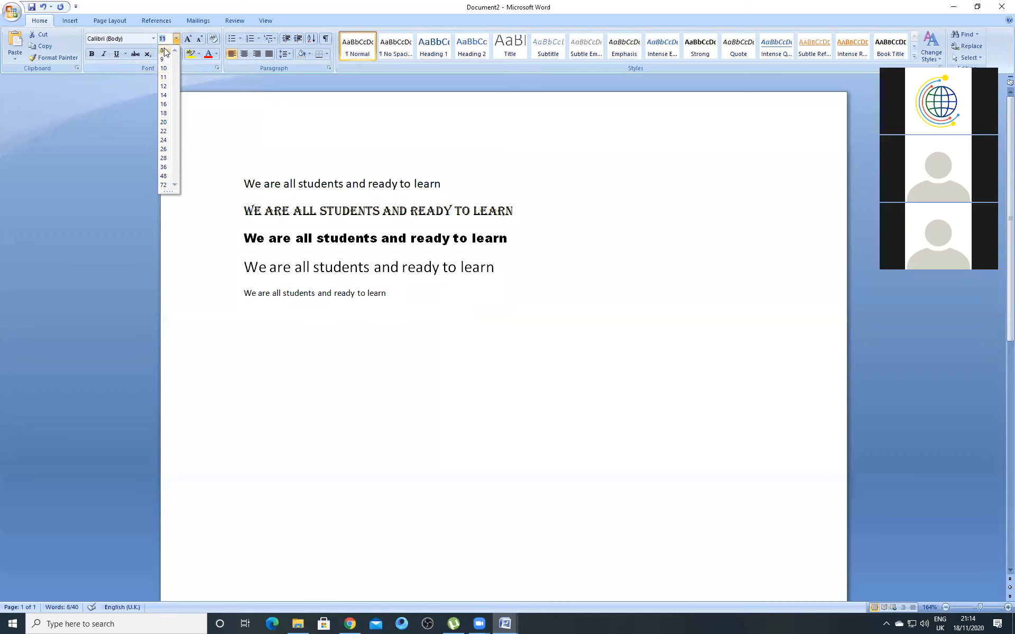
click(434, 321)
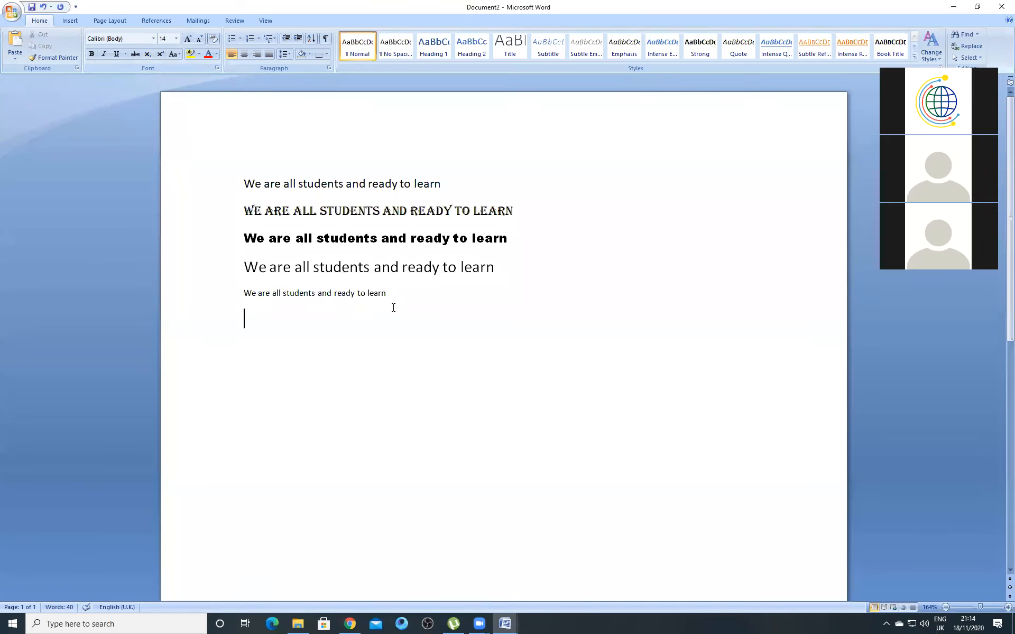
- Paste the sentence below the size 8 line and set the new copy's font size to 13
key(ctrl+v)
triple_click(447, 325)
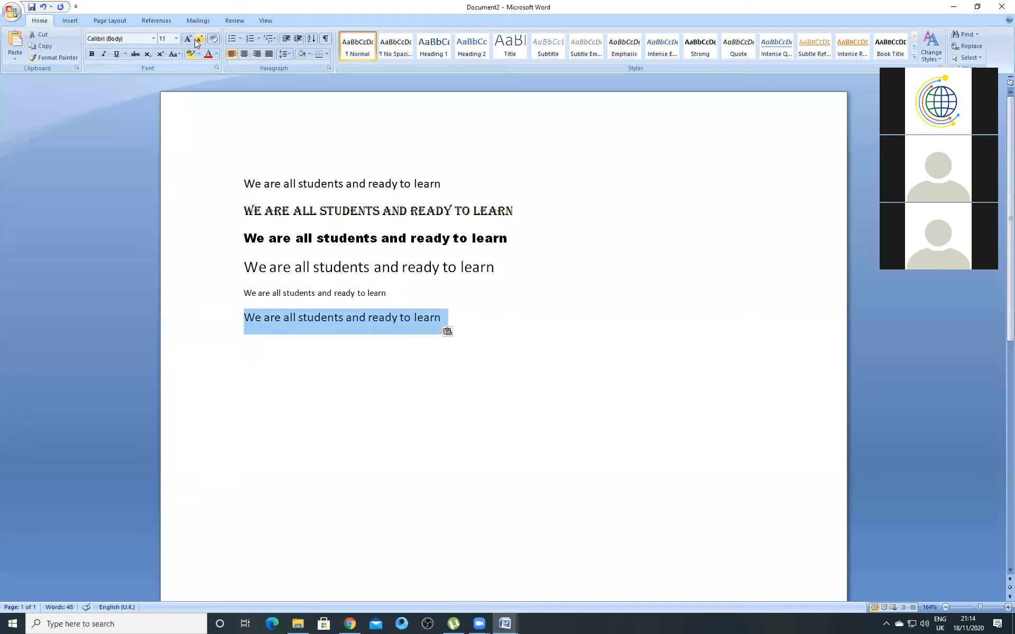
click(176, 39)
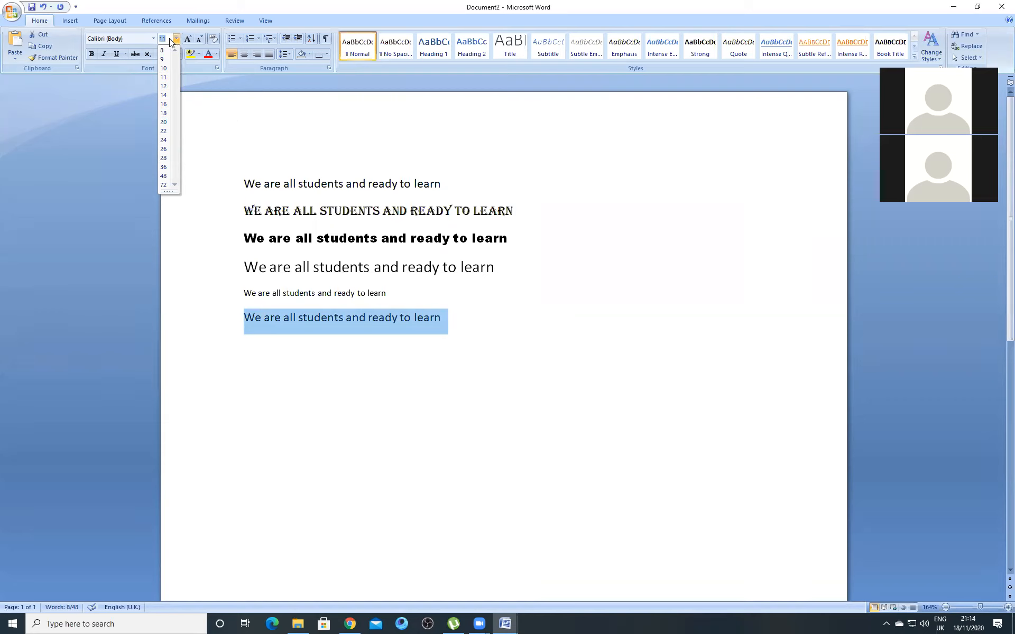
text(1)
key(Return)
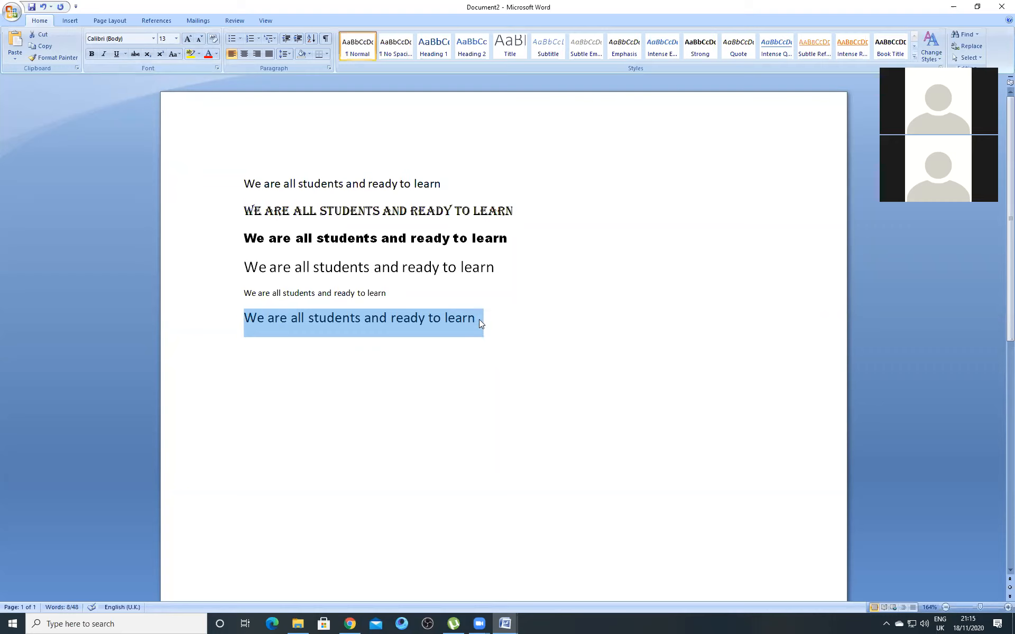
click(481, 334)
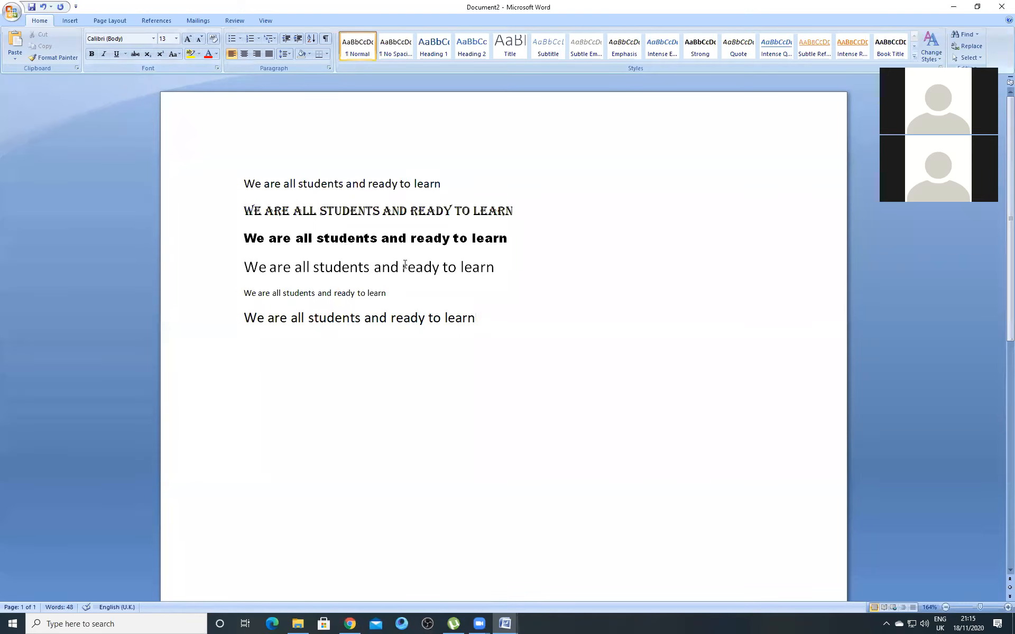
- Copy the first-line sentence and paste it on a new line below the size 13 sentence
drag(442, 184, 246, 184)
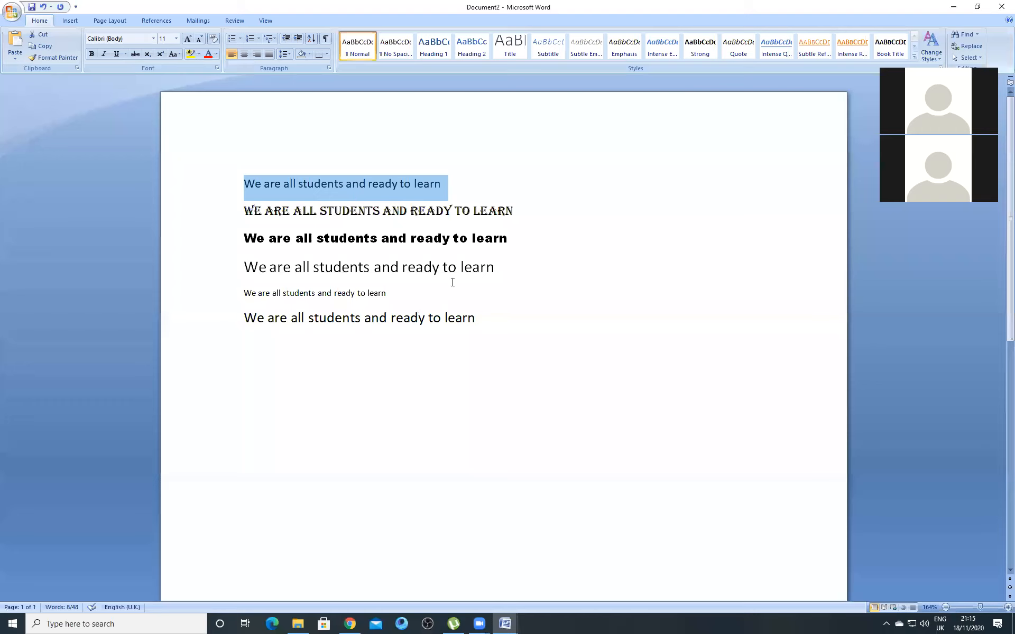
click(494, 268)
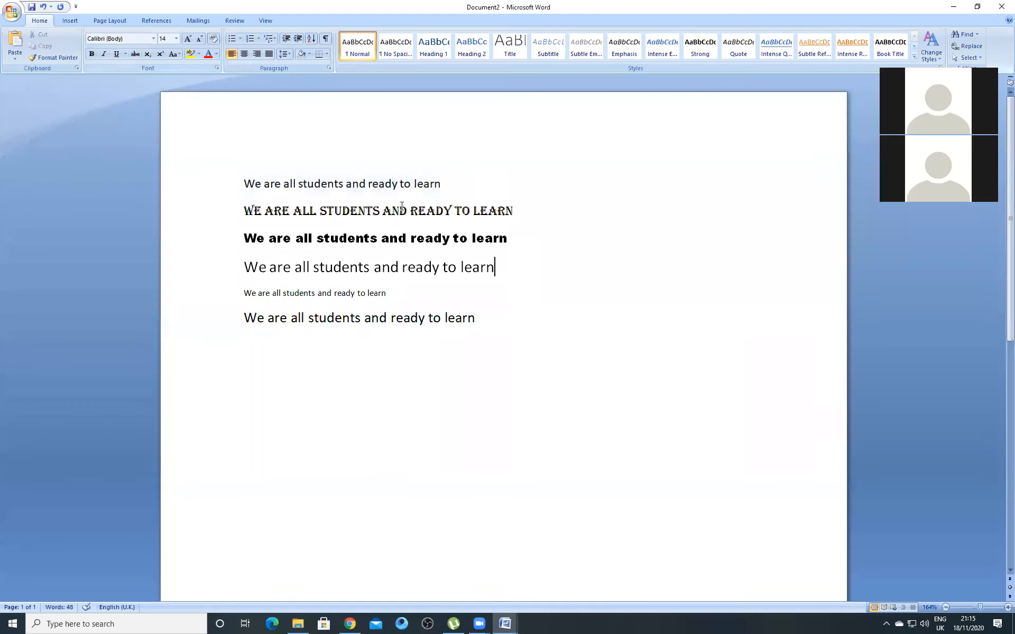
drag(445, 184, 220, 164)
key(ctrl+c)
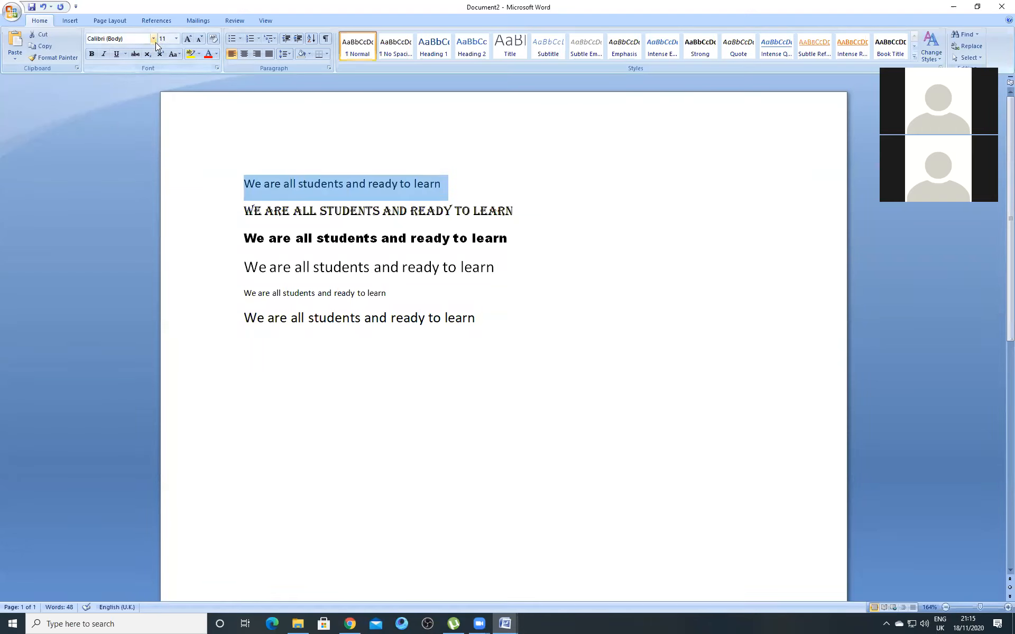
click(131, 40)
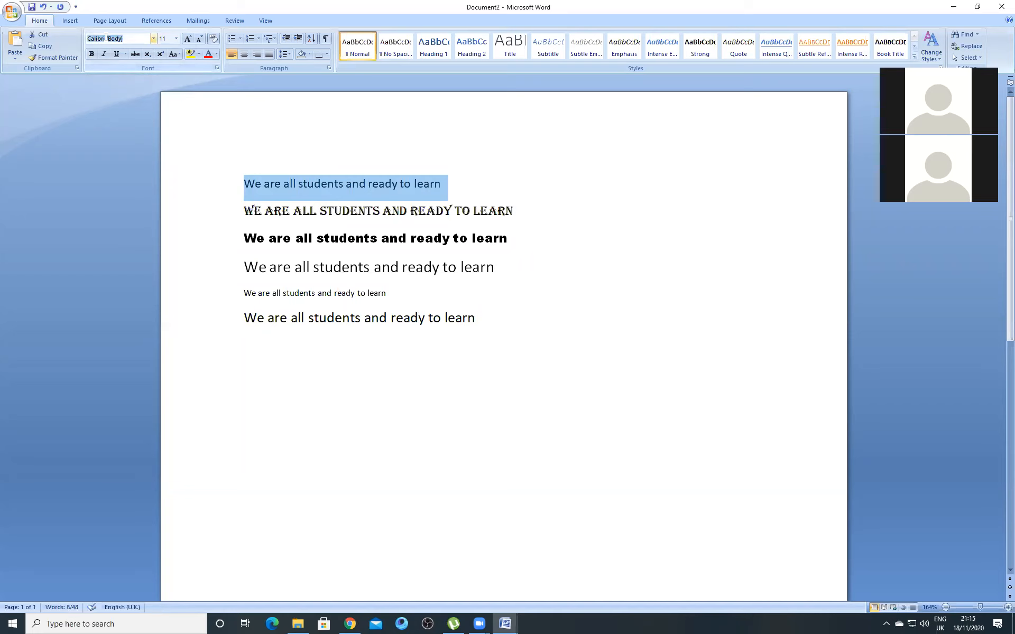
click(130, 38)
click(474, 322)
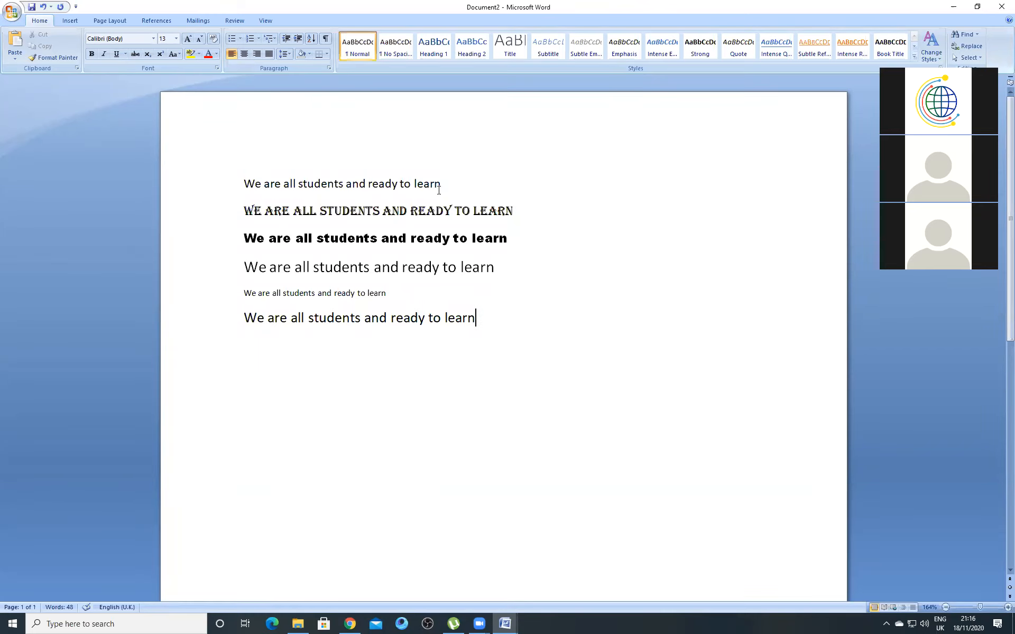
key(Return)
key(ctrl+v)
- Copy the newly pasted seventh sentence and make it bold
drag(446, 348, 234, 344)
key(ctrl+c)
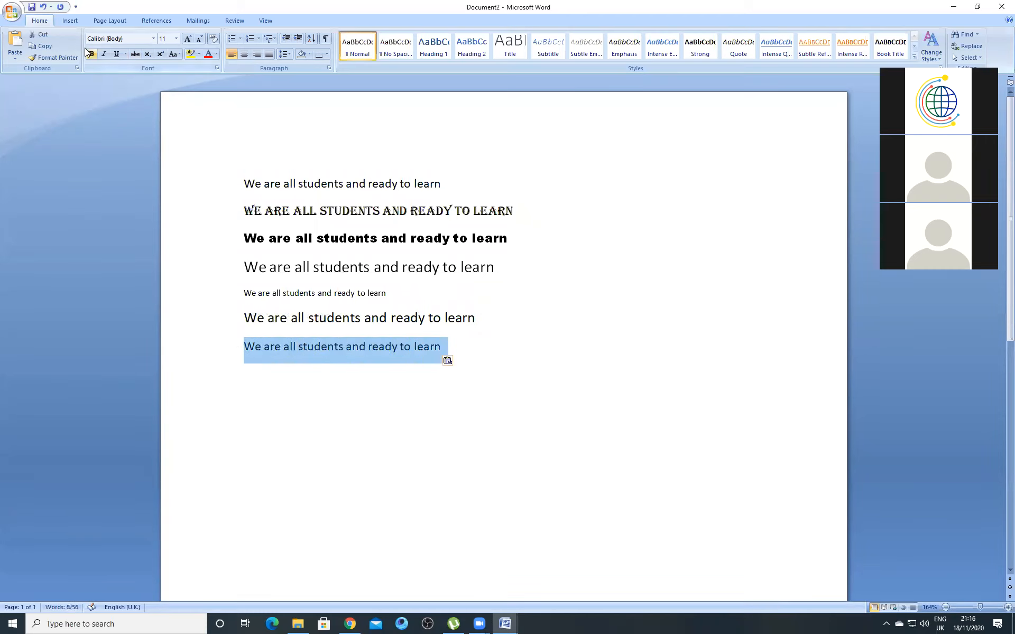
click(91, 54)
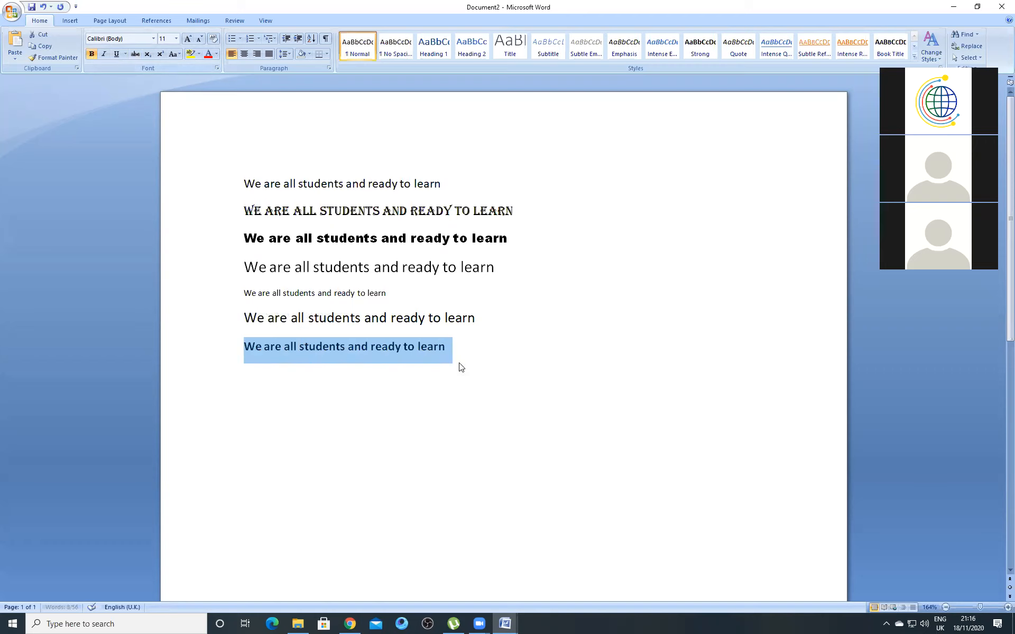
click(446, 346)
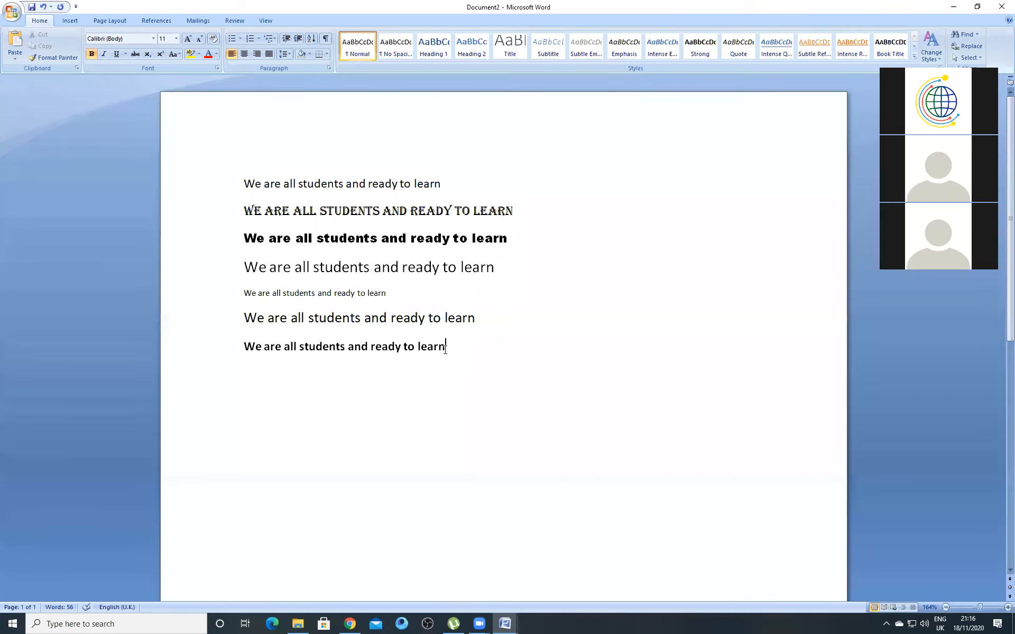
- Paste the regular sentence after the bold one, then cut and paste it onto its own line below
key(ctrl+v)
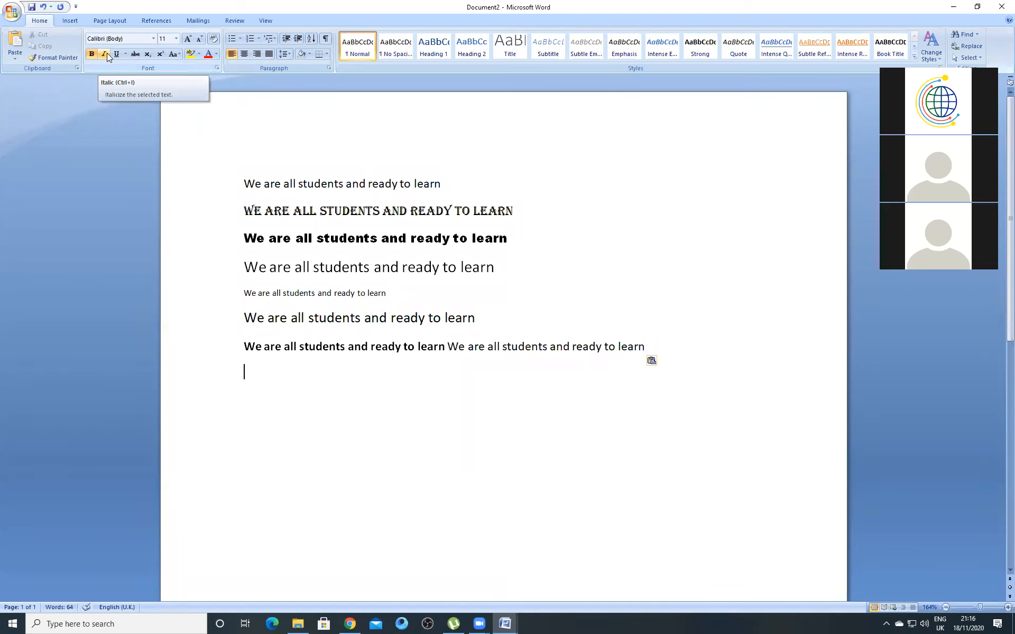
drag(645, 349, 453, 349)
key(ctrl+x)
key(Return)
key(ctrl+v)
key(Return)
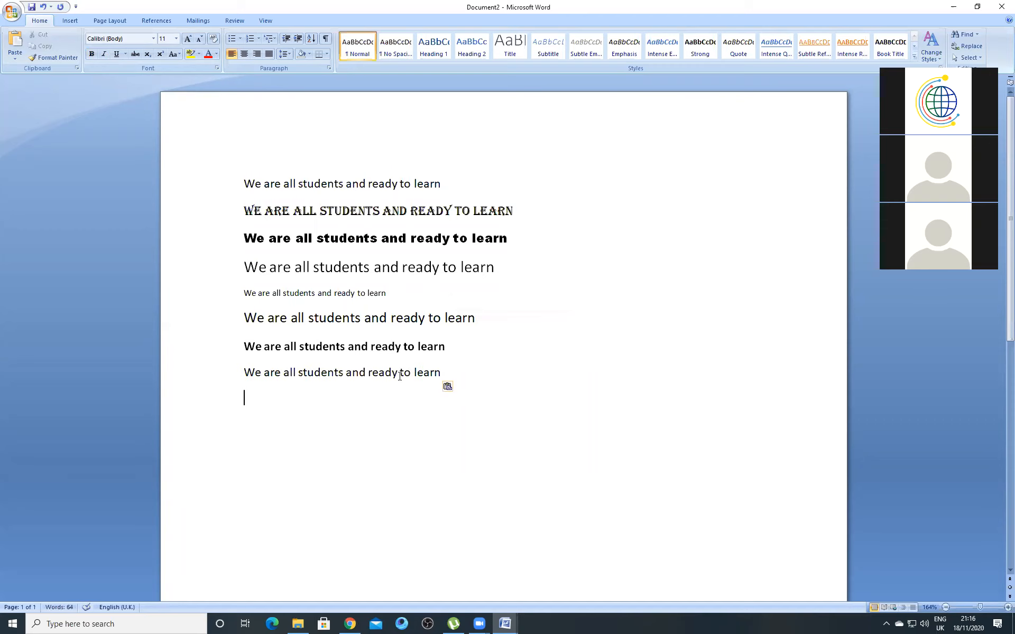
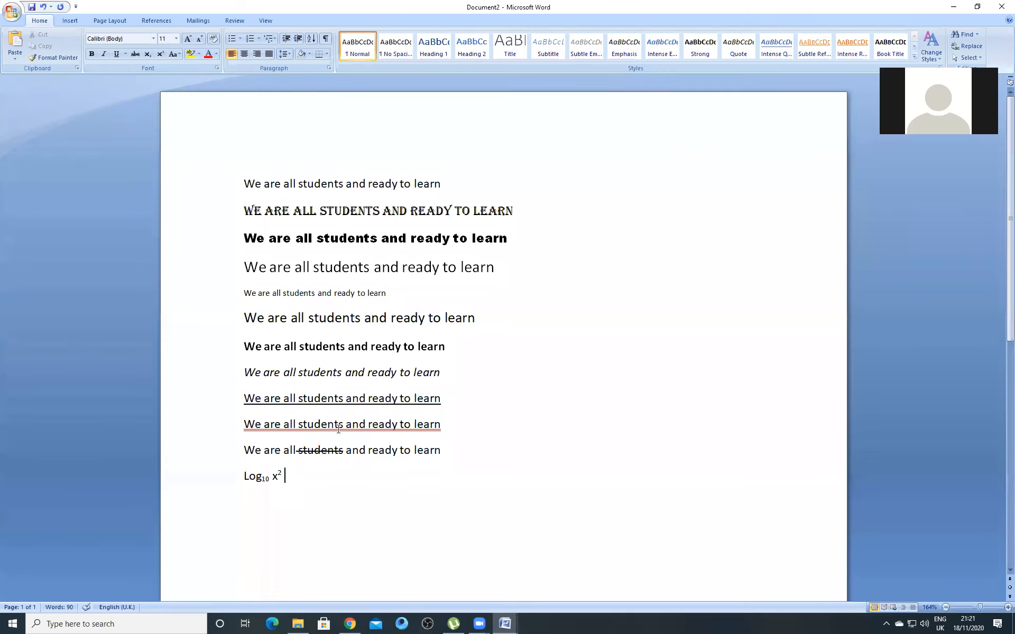
- Copy the first-line sentence and paste it on a new line directly below it
drag(445, 187, 224, 182)
key(ctrl+c)
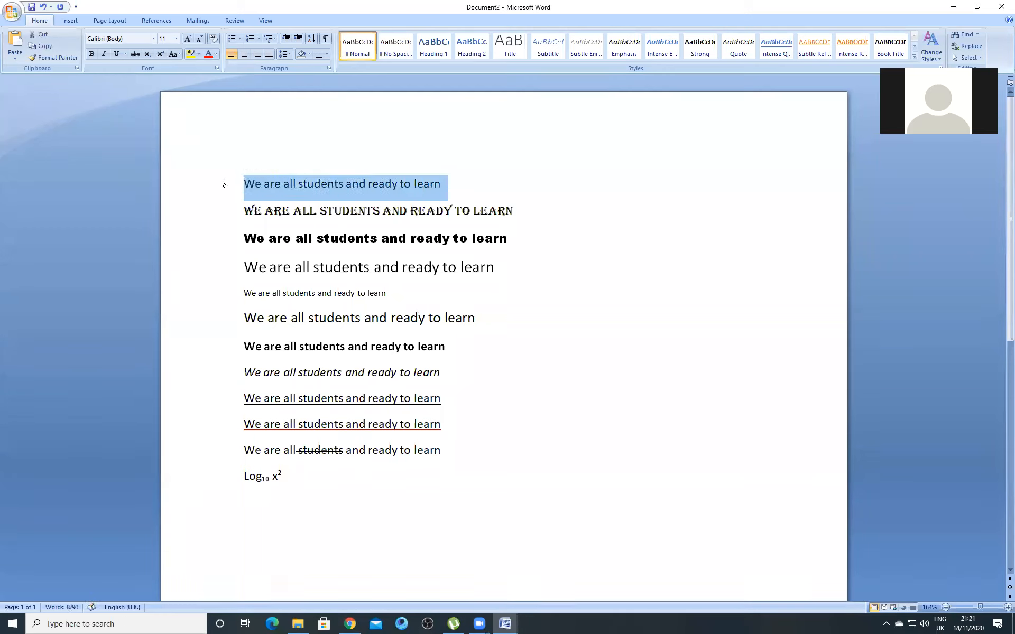
click(448, 190)
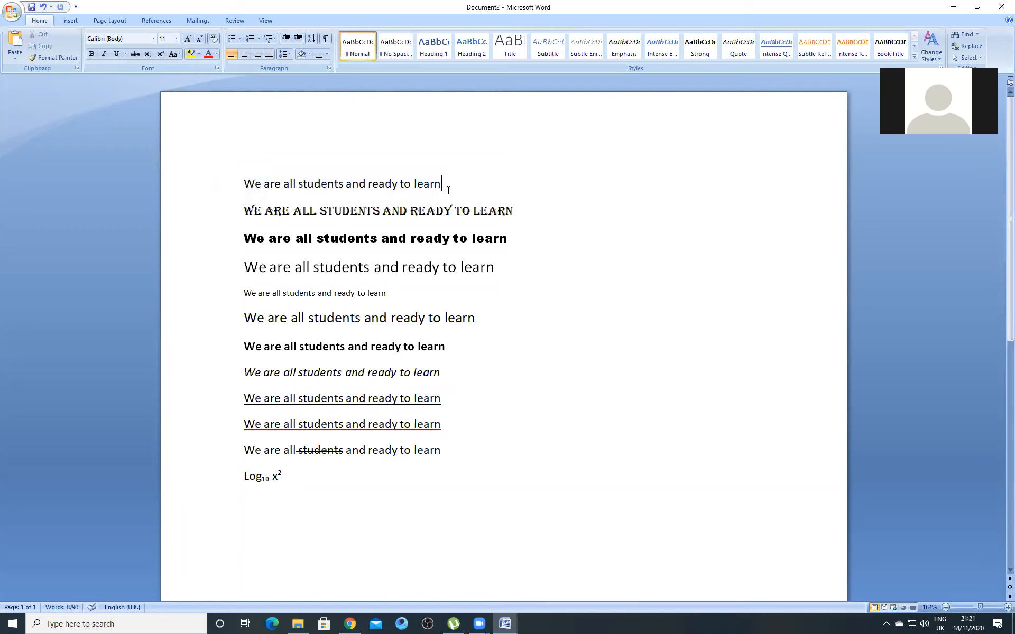
key(Return)
key(ctrl+v)
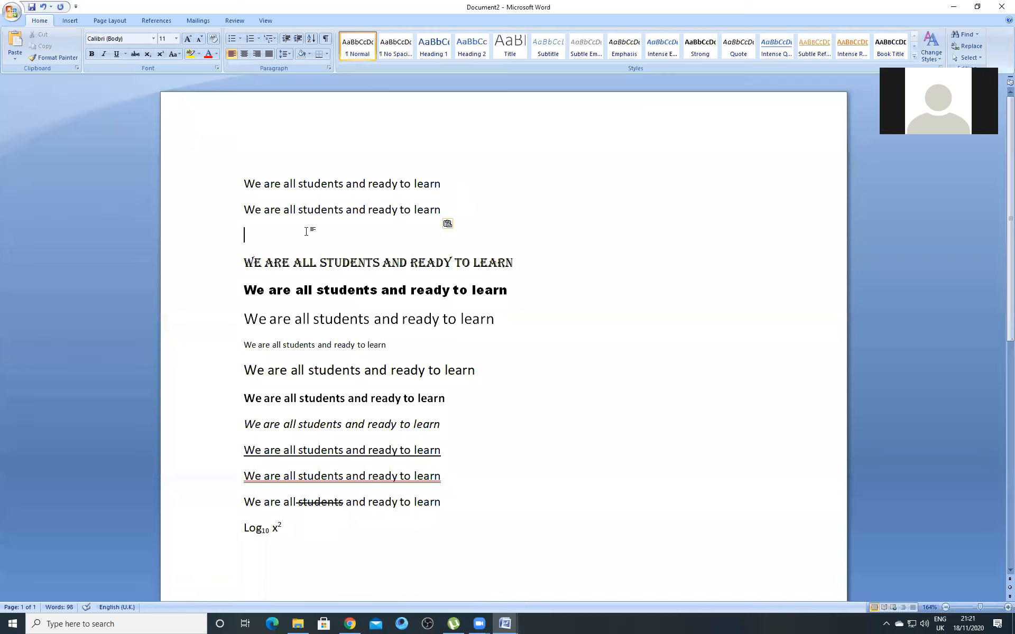
- Change the case of the second-line sentence to UPPERCASE
mouse_move(443, 211)
mouse_down()
mouse_move(226, 209)
mouse_move(444, 218)
mouse_up()
drag(443, 209, 228, 213)
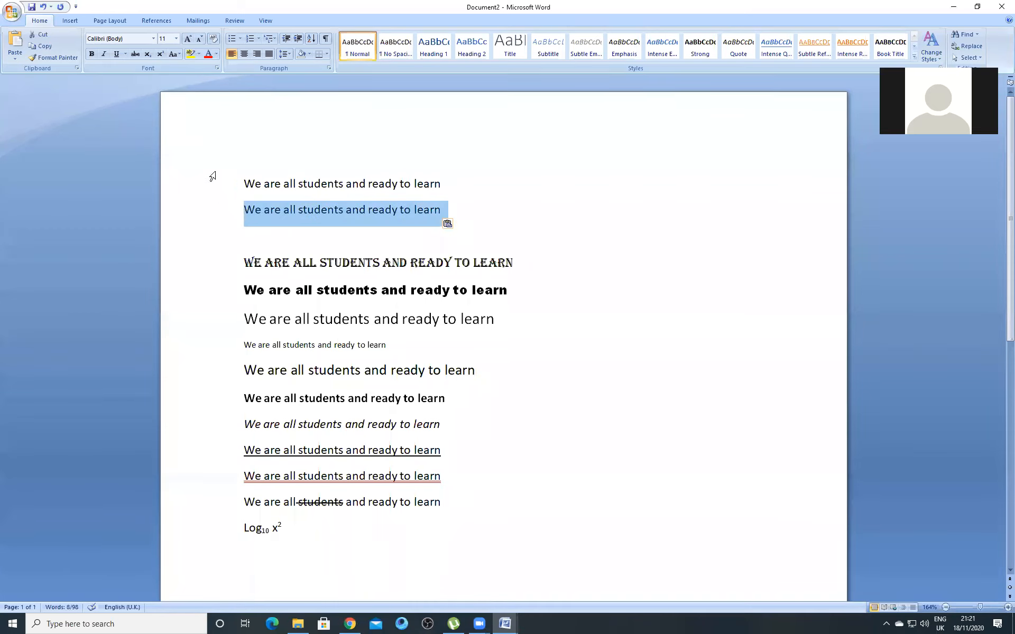
click(180, 53)
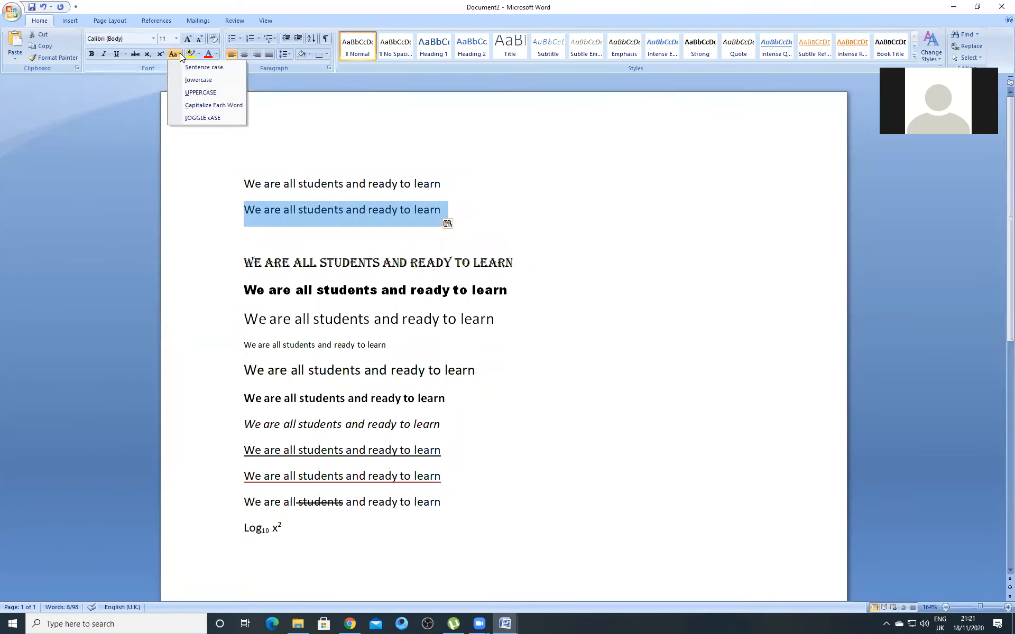
click(189, 93)
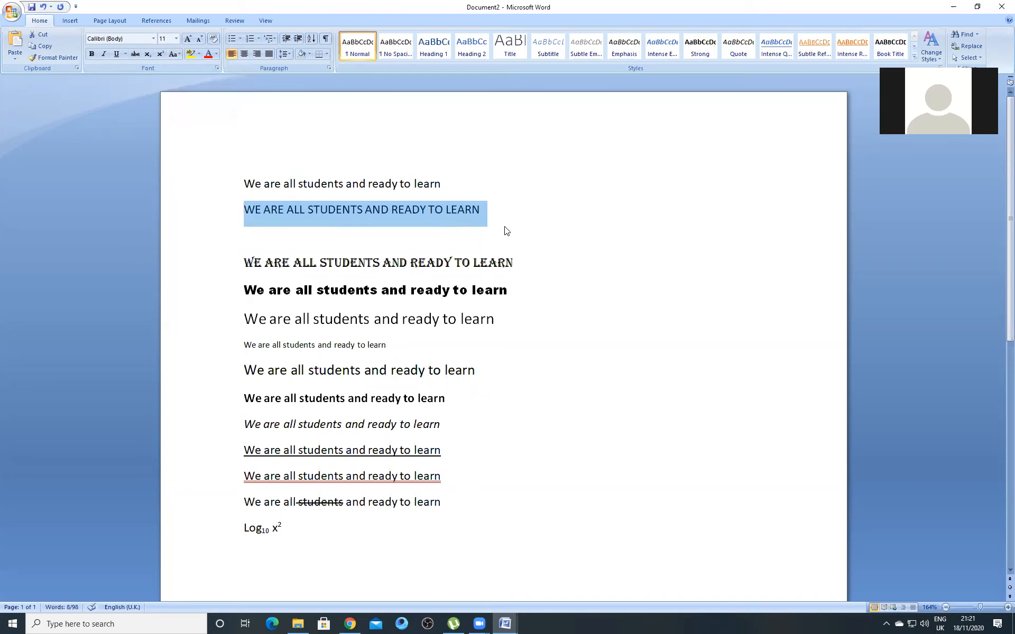
click(489, 219)
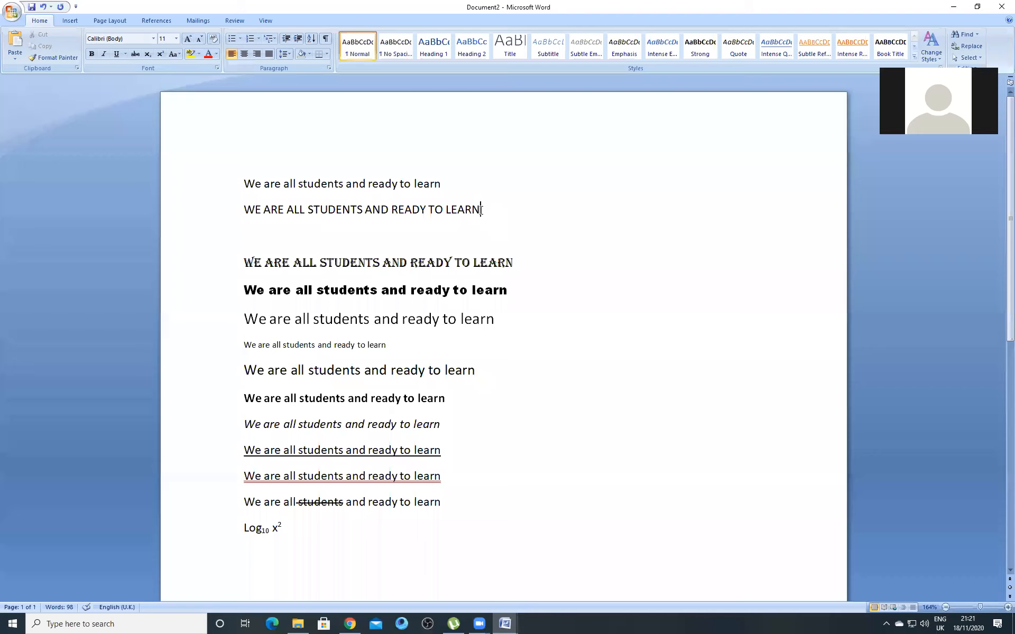
- Change the case of the second-line sentence to lowercase
drag(479, 206, 214, 219)
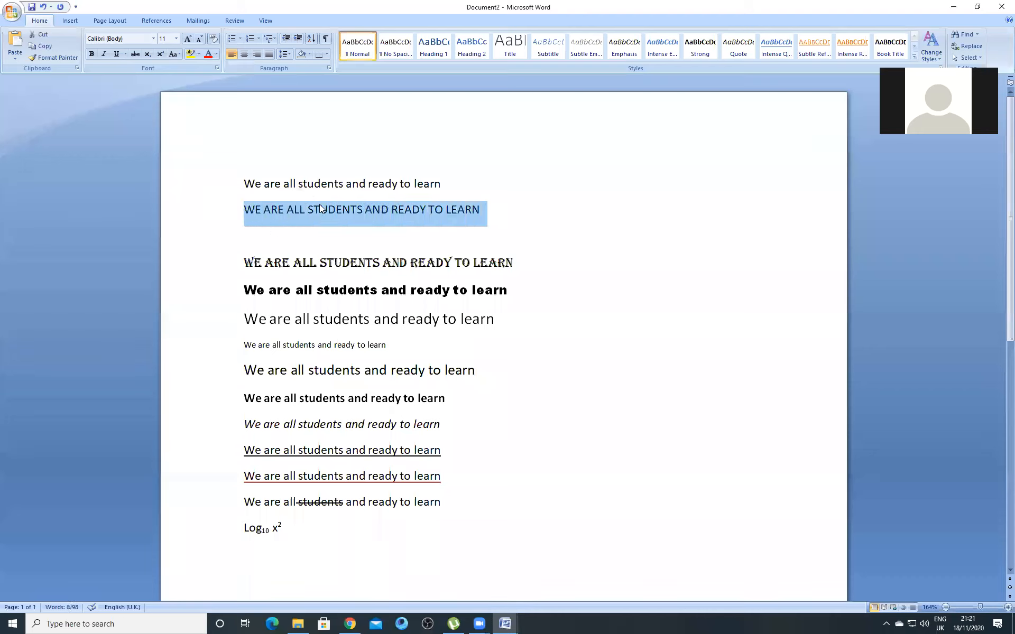
click(179, 55)
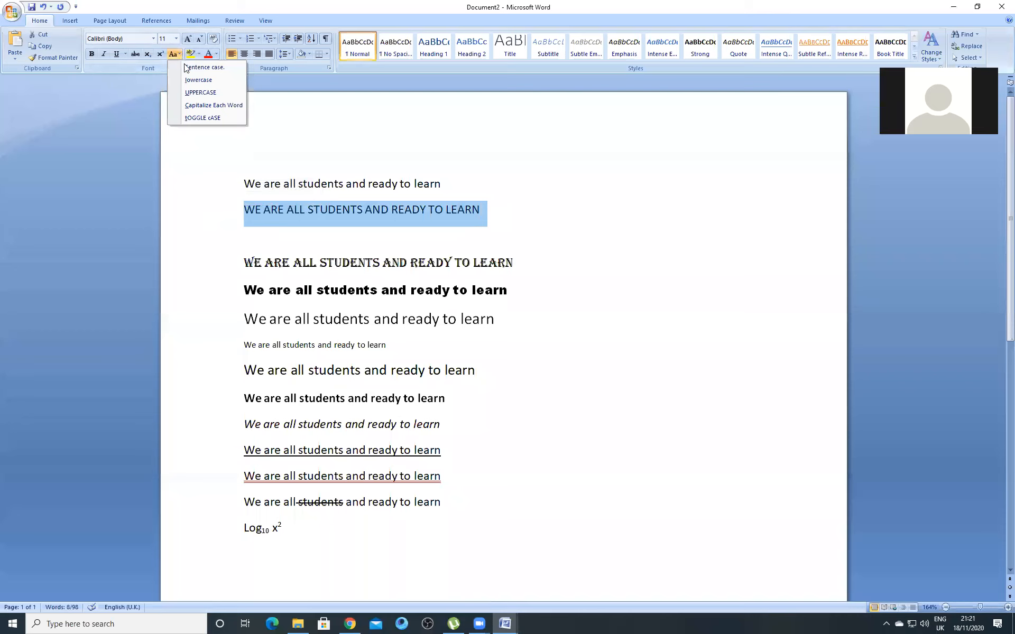
click(193, 81)
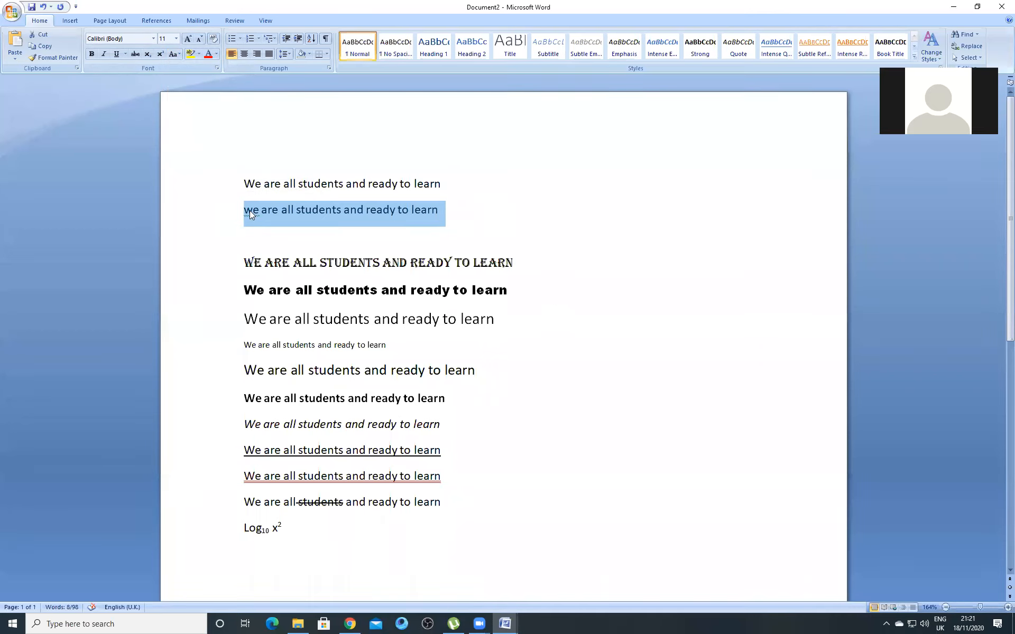
- Change the case of the second-line sentence to Capitalize Each Word and remove the blank line below it
click(178, 54)
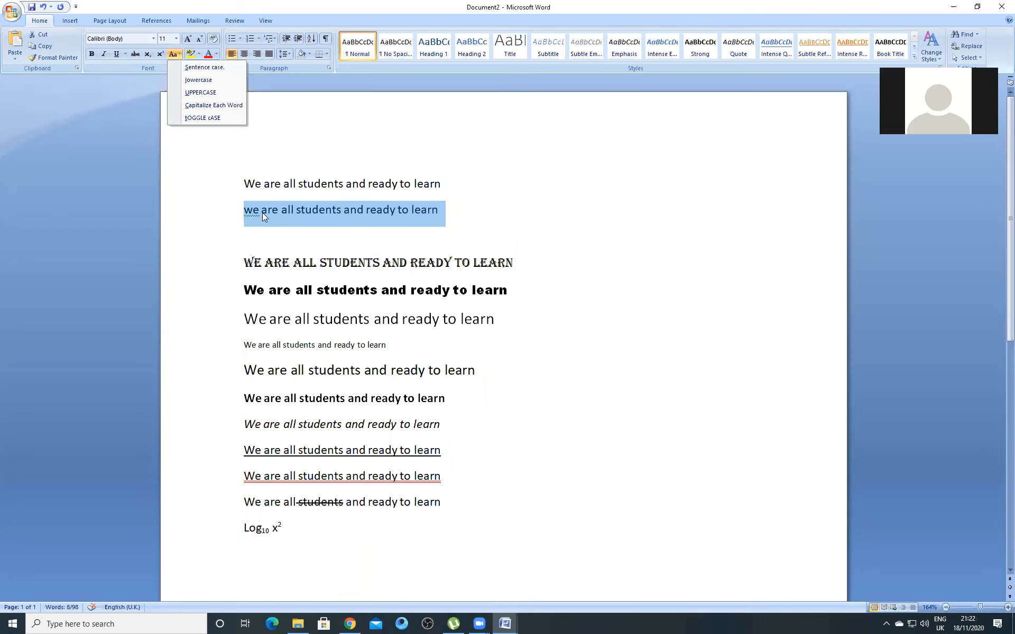
click(214, 104)
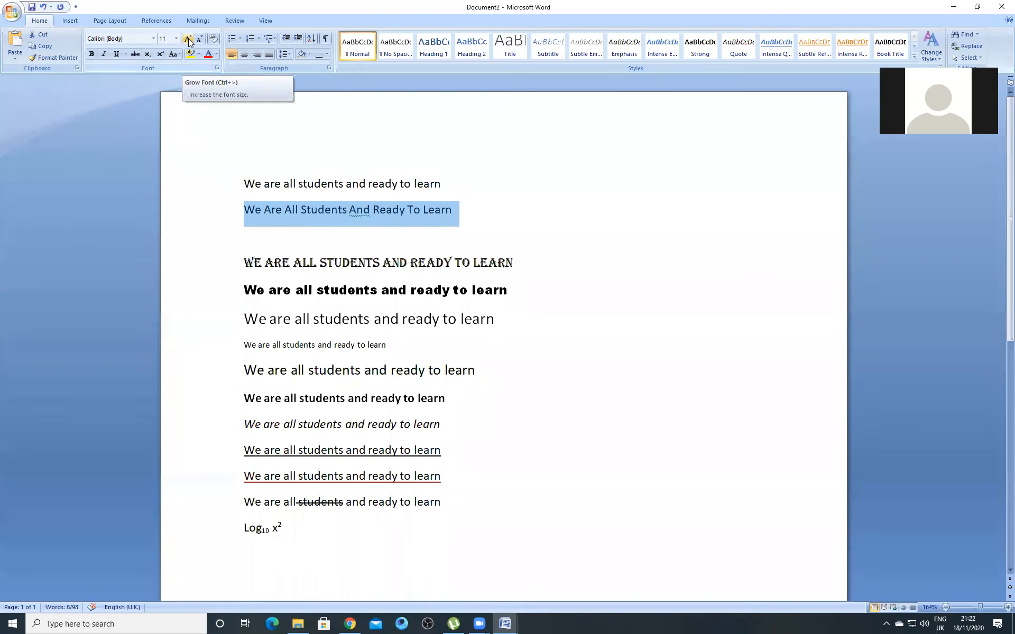
click(243, 263)
key(BackSpace)
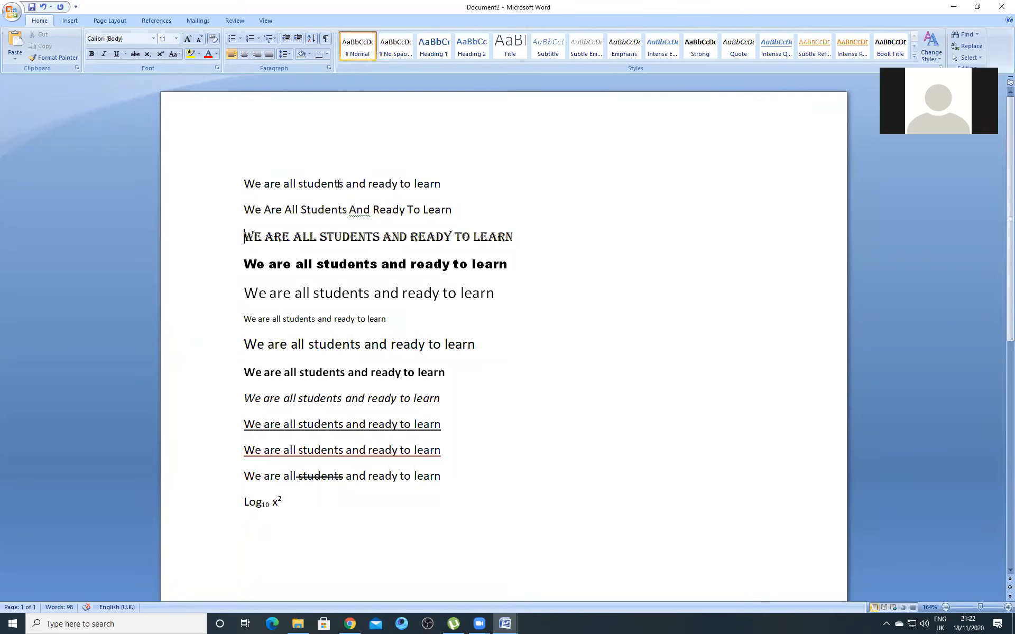
- Grow the font of the second-line sentence in increments up to size 18
drag(453, 211, 243, 209)
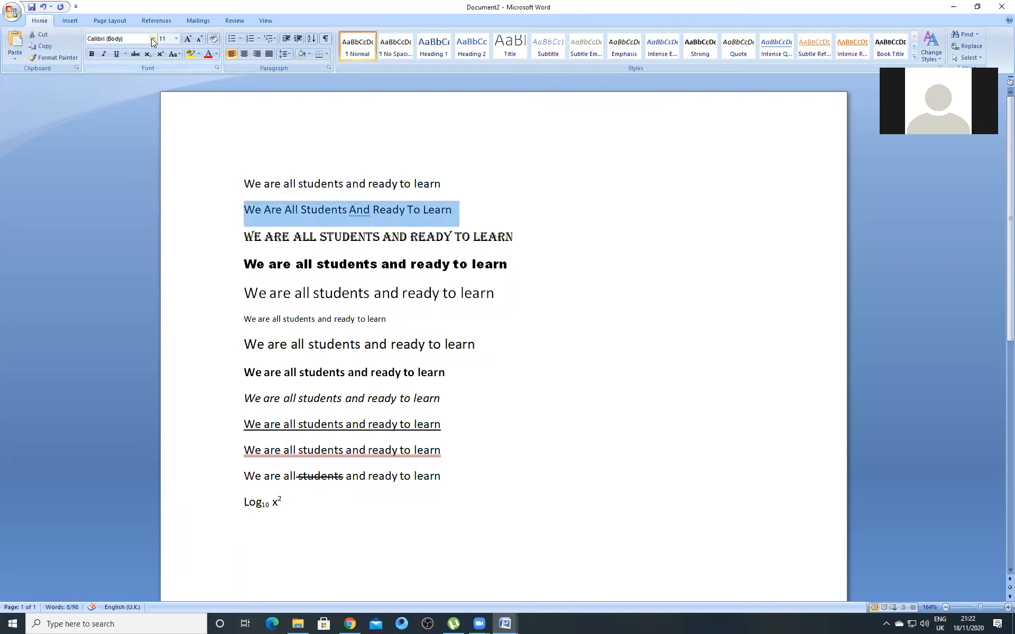
click(188, 40)
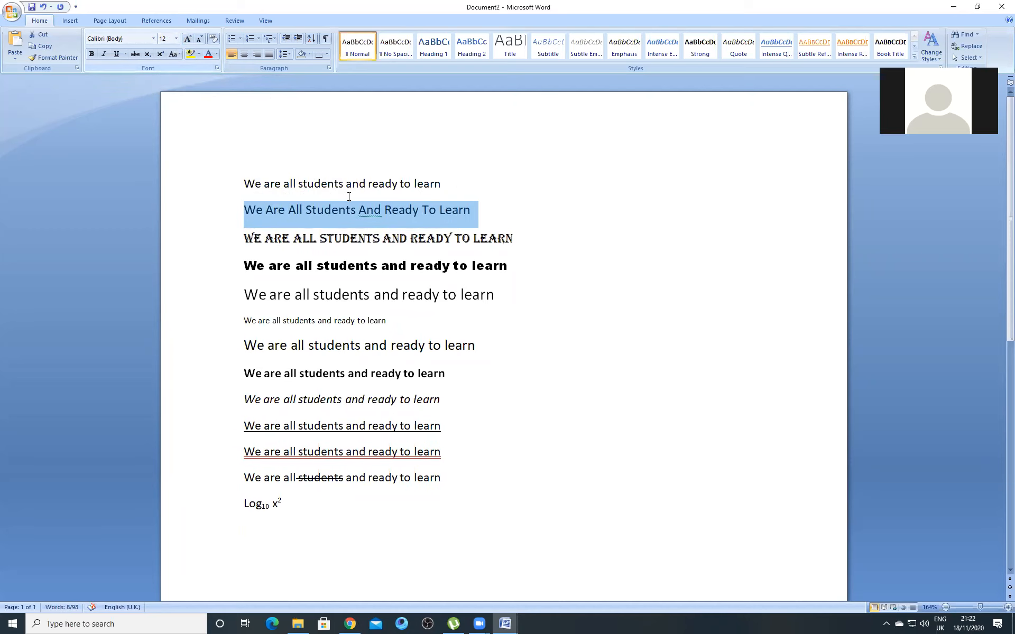
key(ctrl+z)
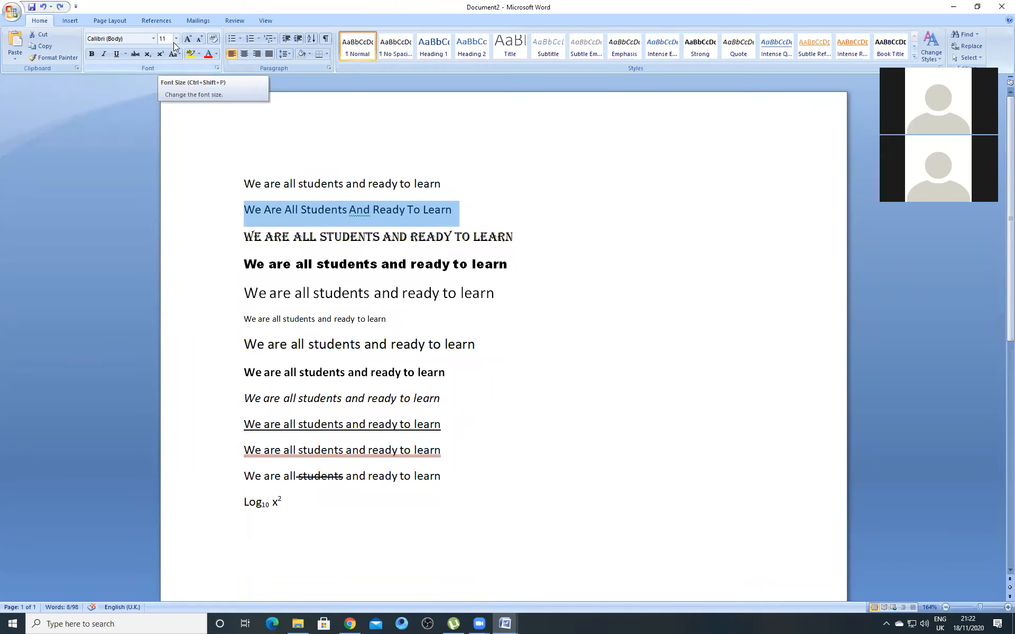
click(188, 39)
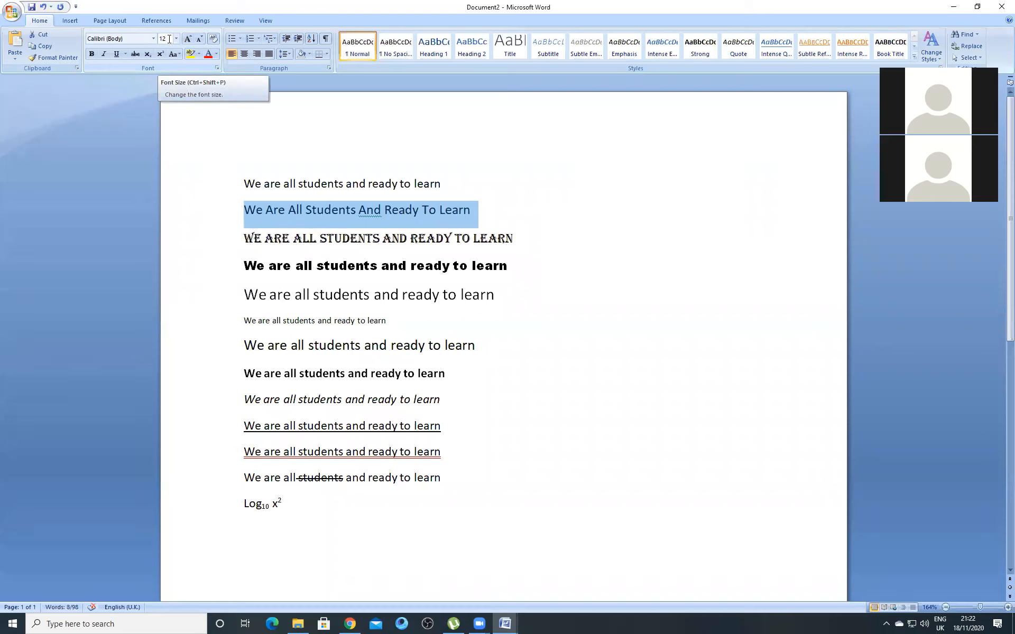
click(186, 40)
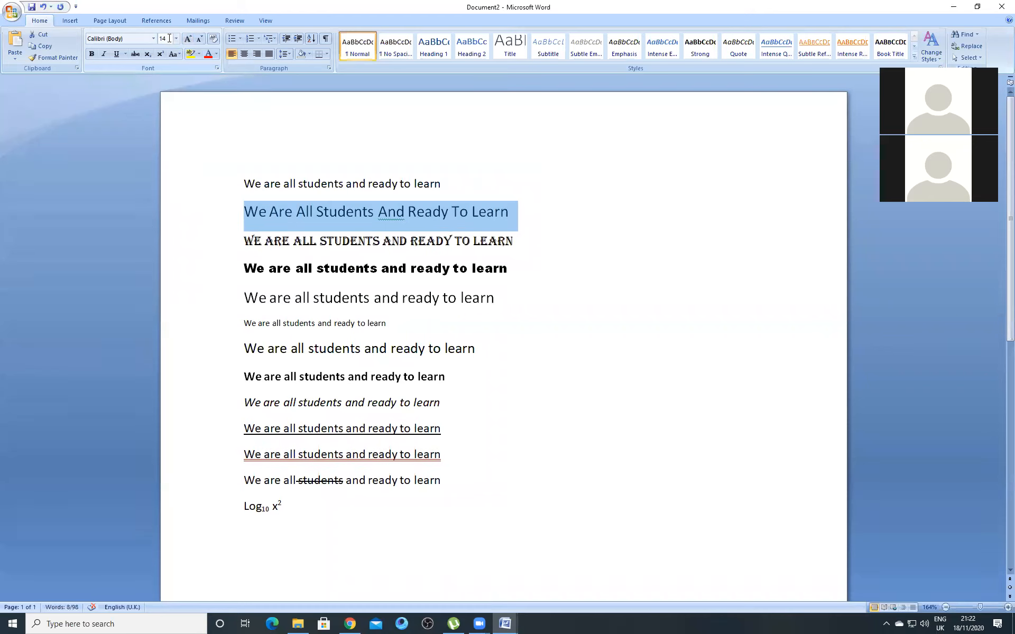
click(169, 39)
text(16)
key(Return)
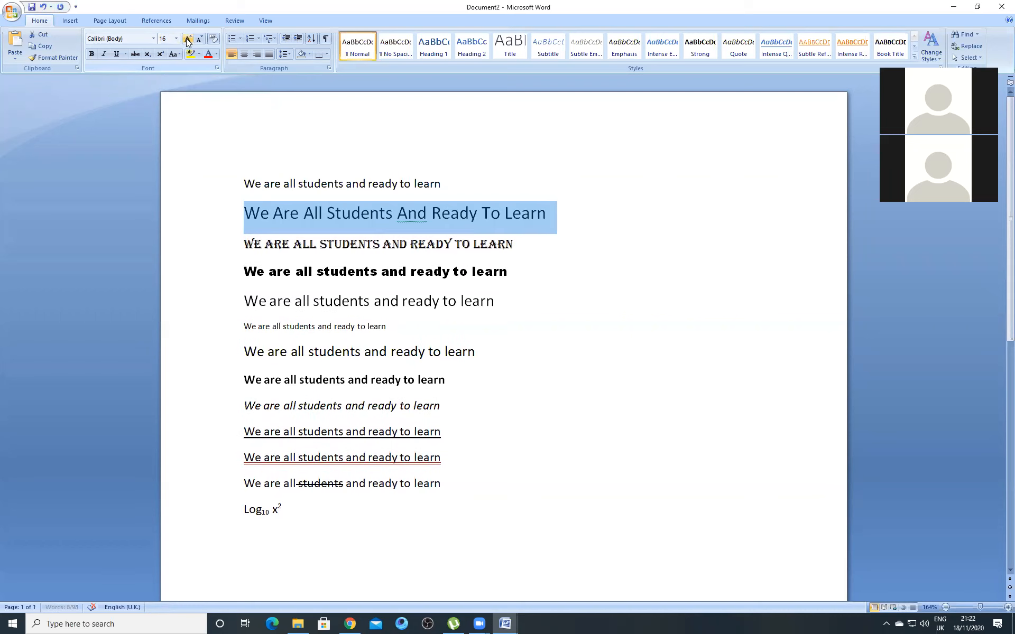
click(187, 39)
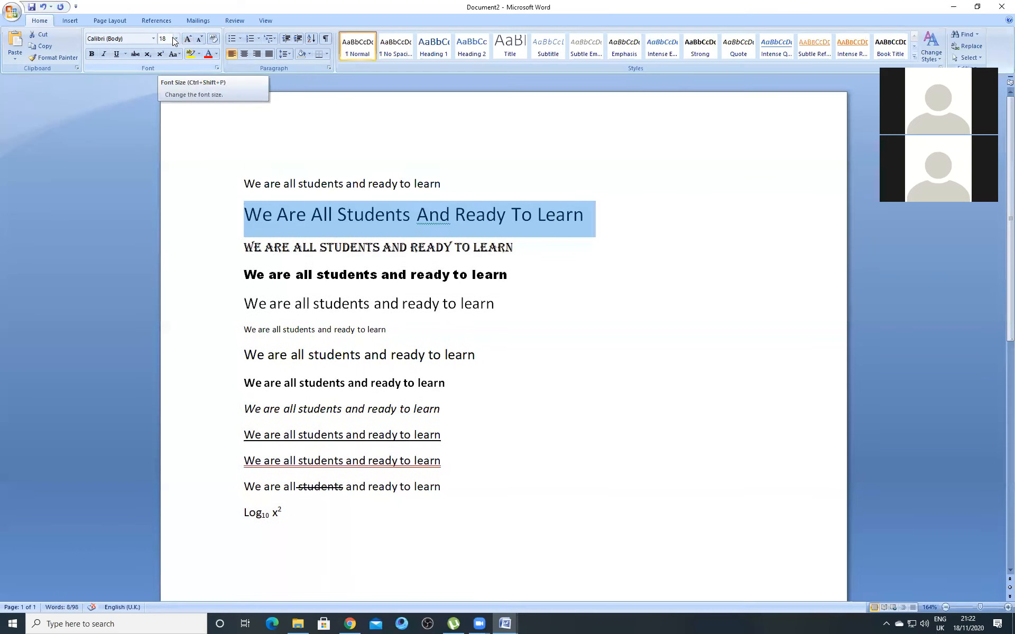
- Shrink the font of the second-line sentence in increments down to size 11
click(200, 41)
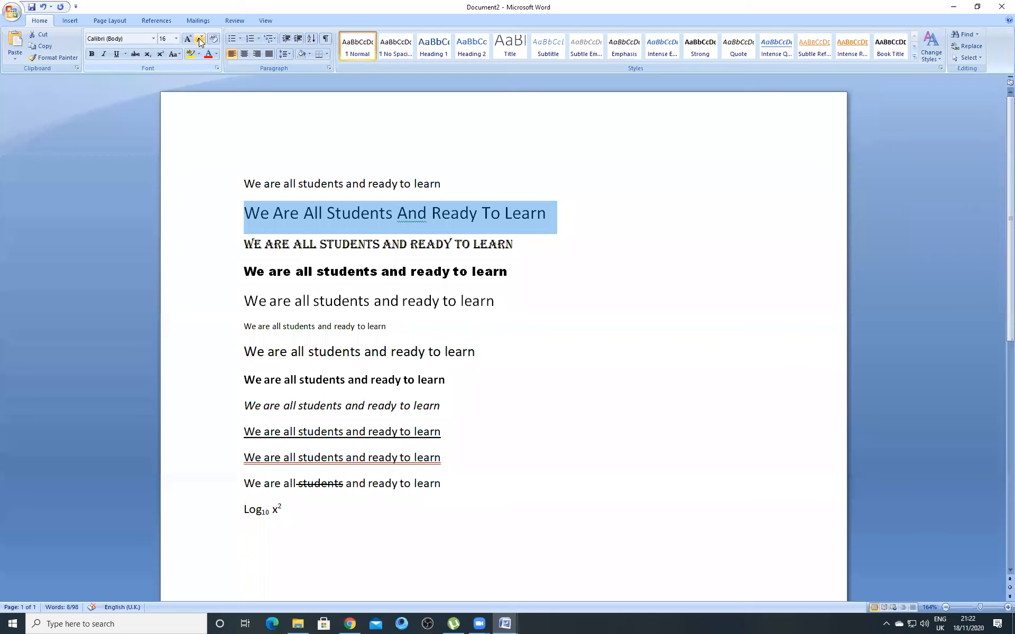
click(199, 41)
click(200, 42)
click(200, 42)
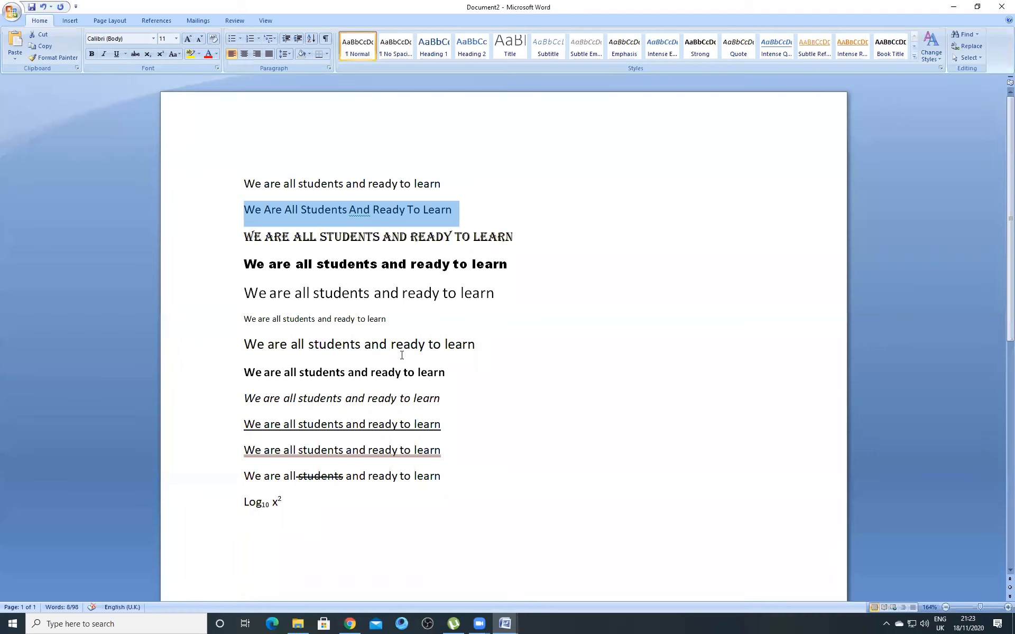
- Undo every action in the undo history at once, back to the first typed word
click(51, 8)
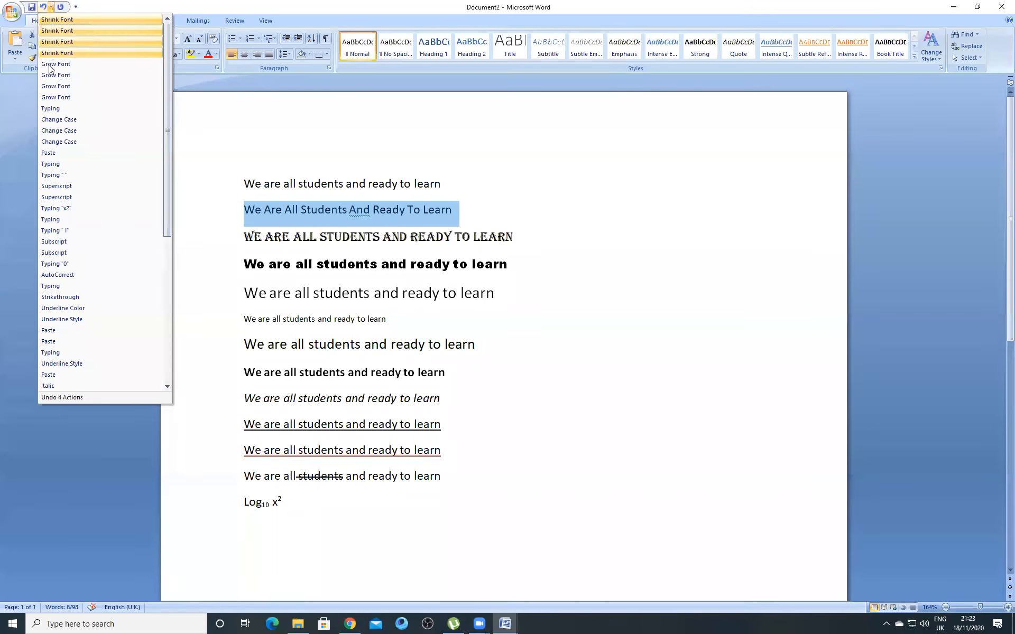
scroll(63, 369, down, 8)
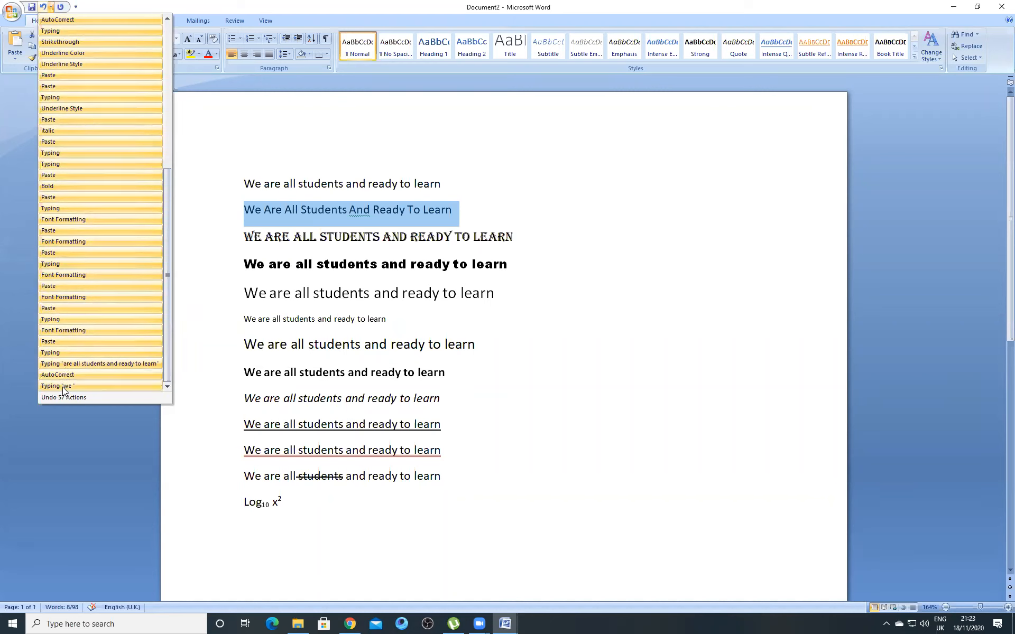
click(62, 385)
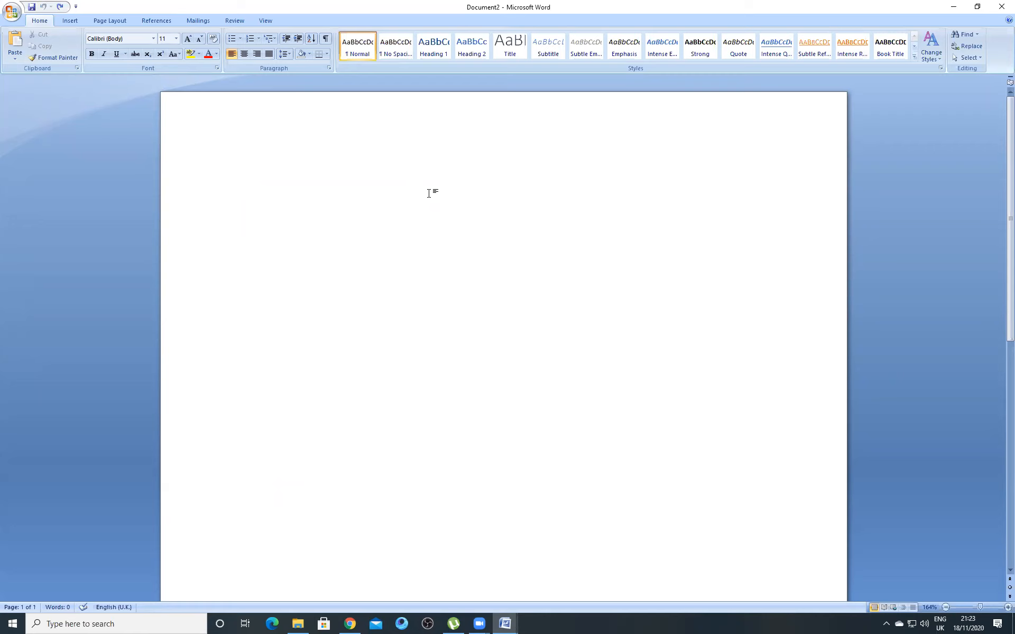
- Redo the undone actions up to the second-line sentence's font enlargement, and undo its growth back to size 11
click(61, 7)
click(61, 7)
click(60, 6)
click(61, 7)
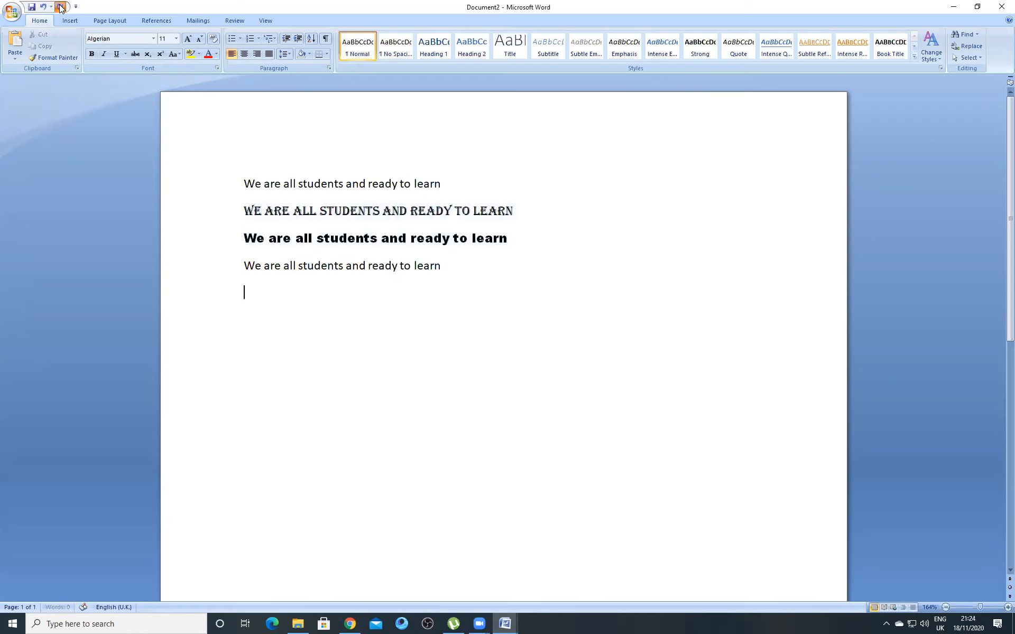
click(60, 7)
click(61, 7)
click(61, 7)
click(61, 7)
click(61, 7)
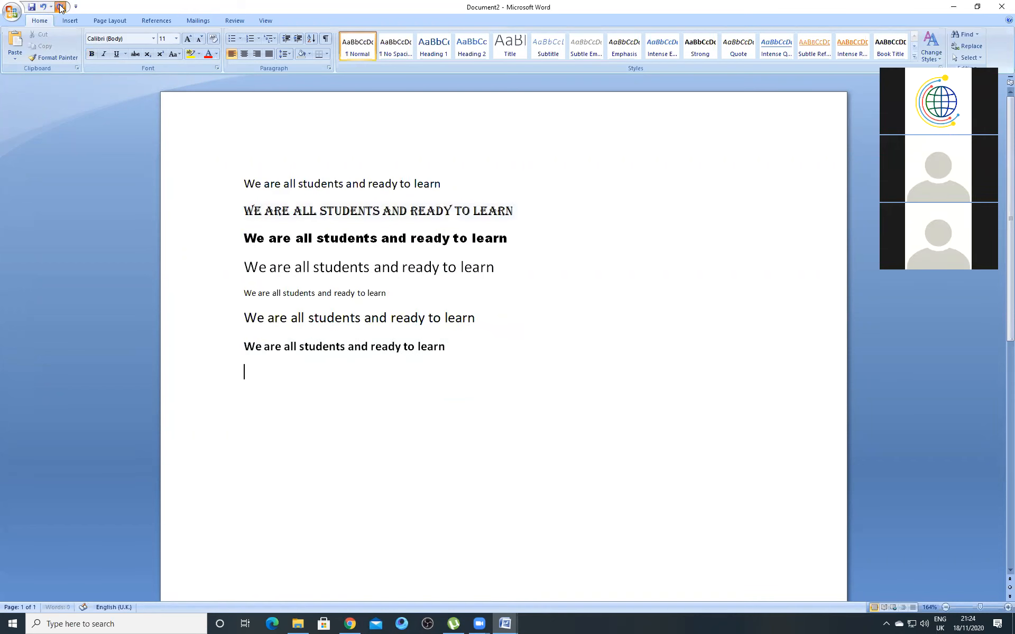
click(60, 6)
click(61, 7)
click(60, 7)
click(61, 7)
click(61, 7)
click(61, 6)
click(61, 7)
click(60, 7)
click(61, 7)
click(61, 7)
click(61, 6)
click(61, 7)
click(60, 7)
click(60, 7)
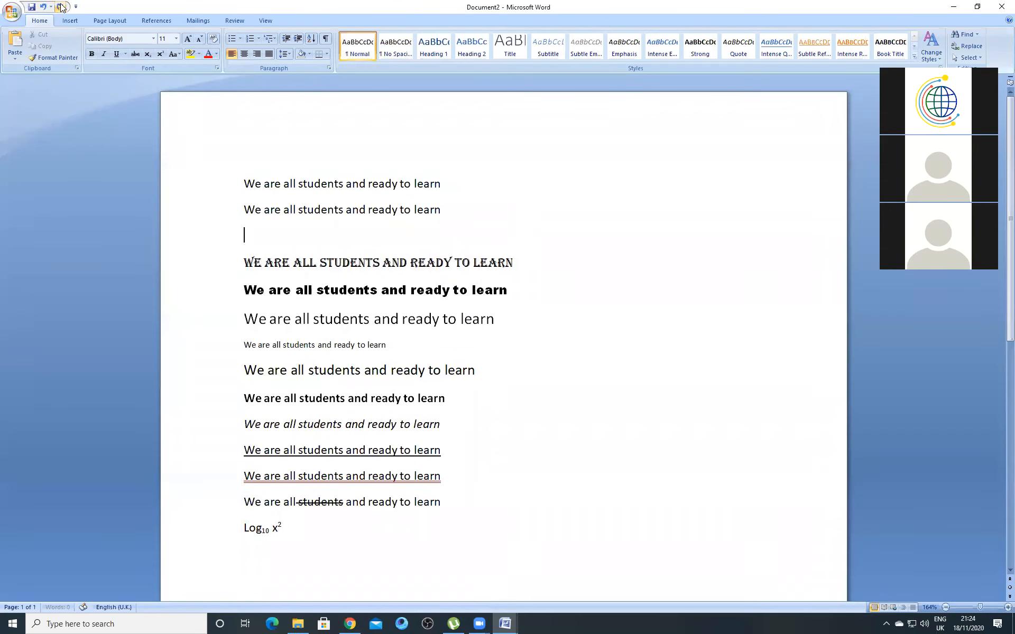
click(60, 7)
click(61, 7)
click(61, 7)
click(61, 7)
click(61, 6)
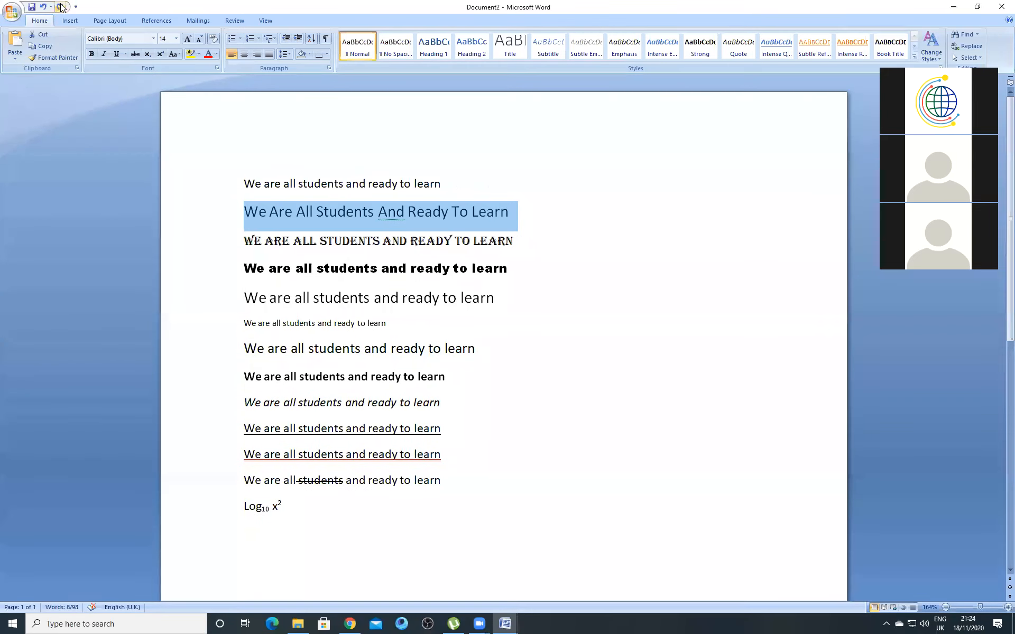
click(45, 8)
click(45, 7)
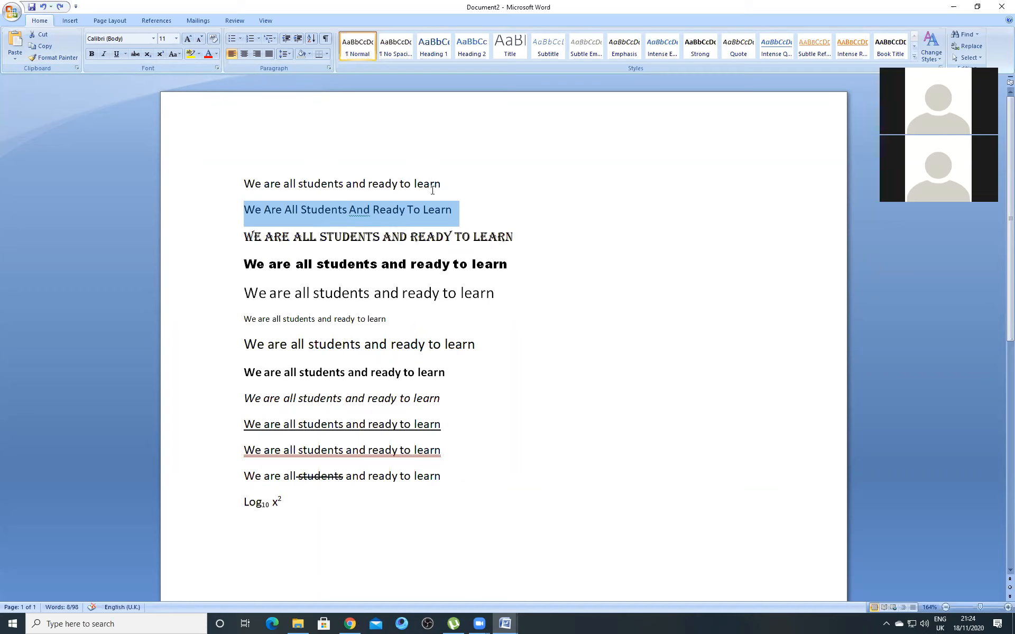
- Make the second-line sentence bold, italic and underlined, and clear all of that formatting from it
click(91, 54)
click(104, 53)
click(116, 53)
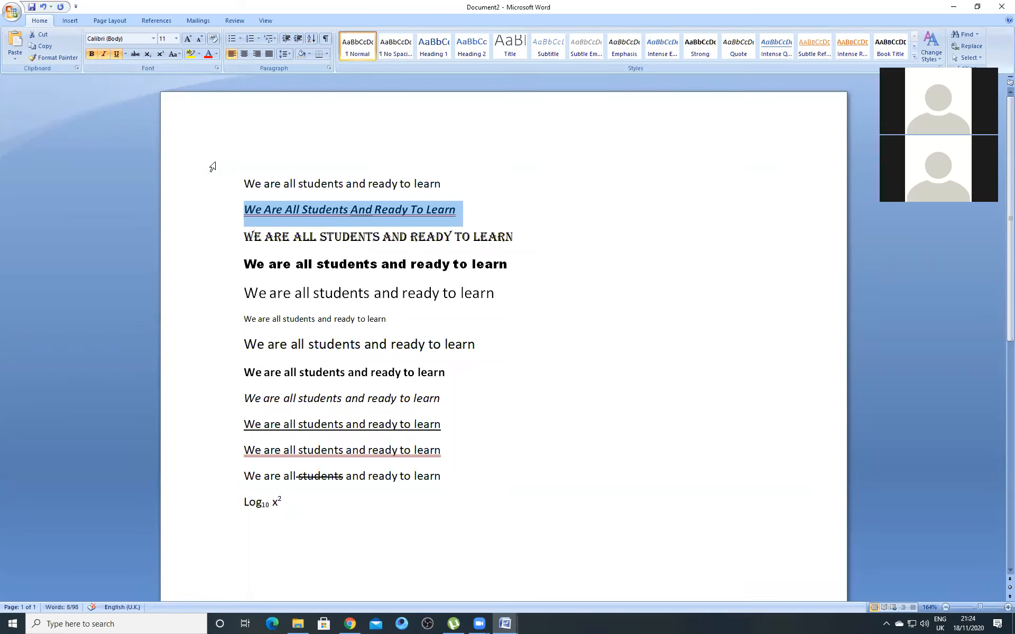
click(214, 39)
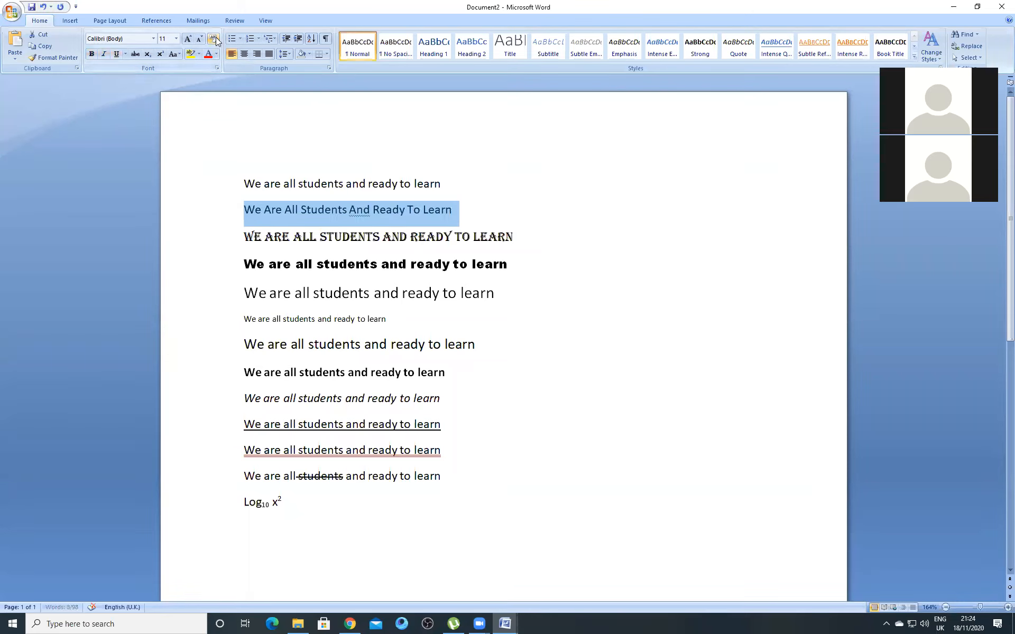
click(470, 216)
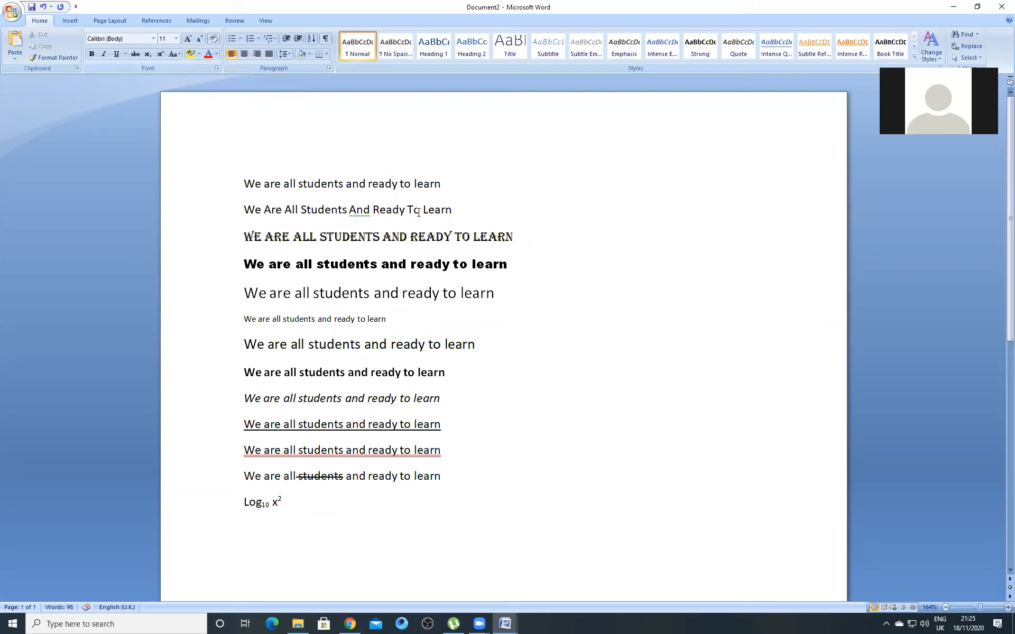
- Select the whole first-line sentence
drag(444, 187, 211, 168)
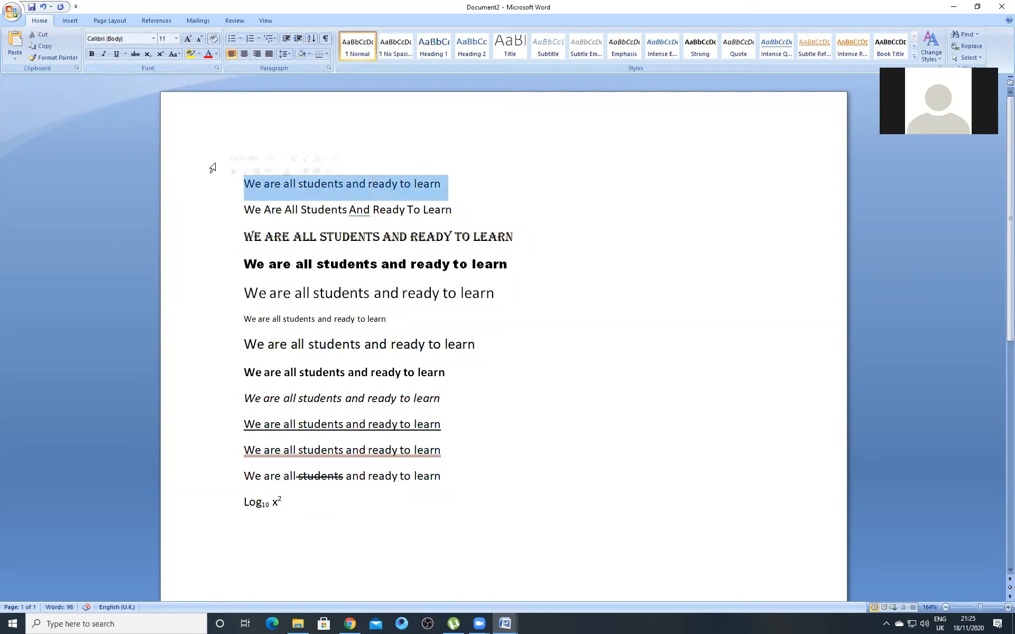